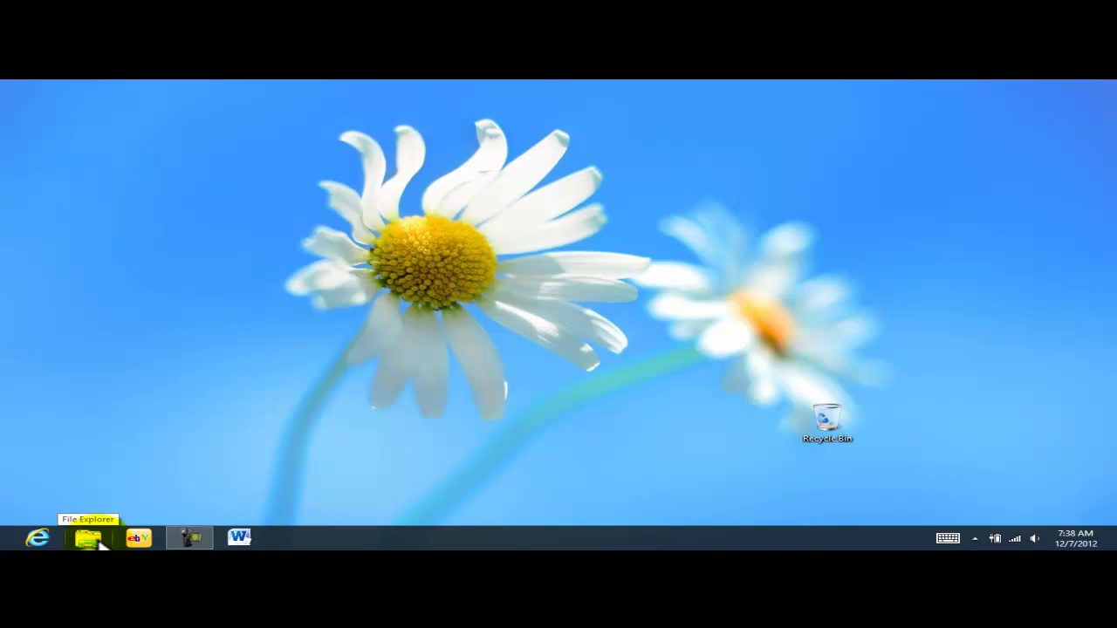
# Open File Explorer to the Libraries view
pyautogui.click(100, 543)
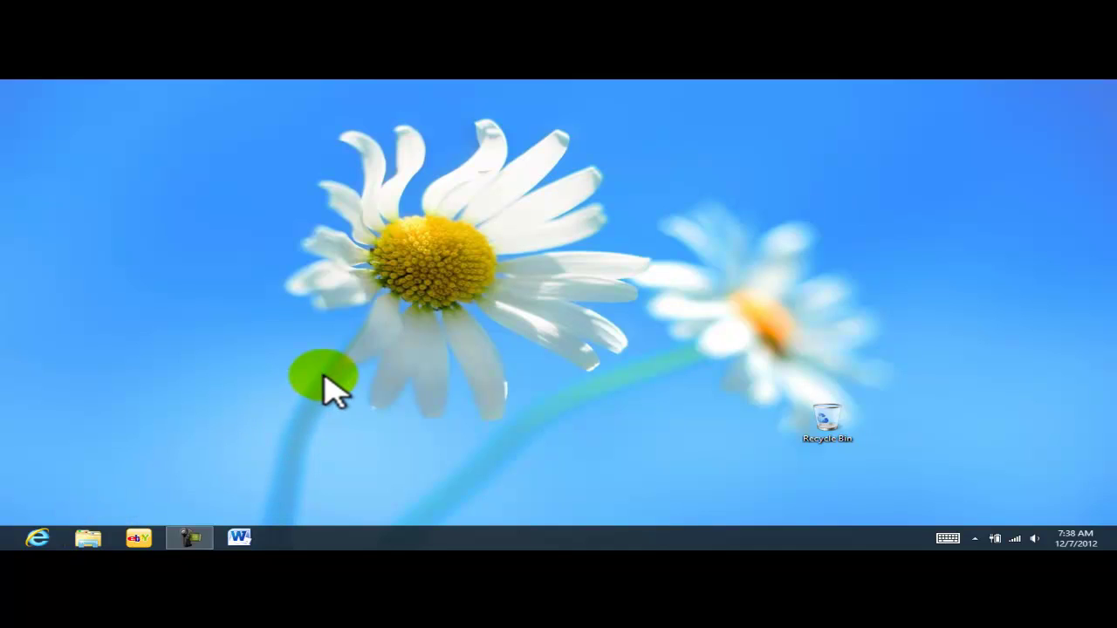
pyautogui.click(92, 540)
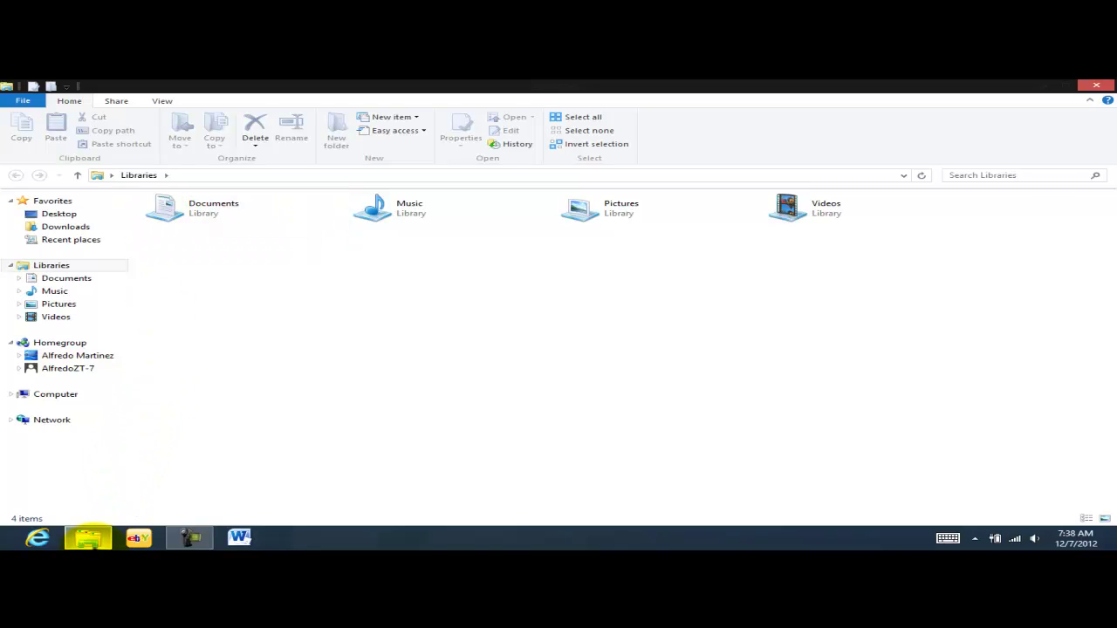
pyautogui.moveTo(89, 540)
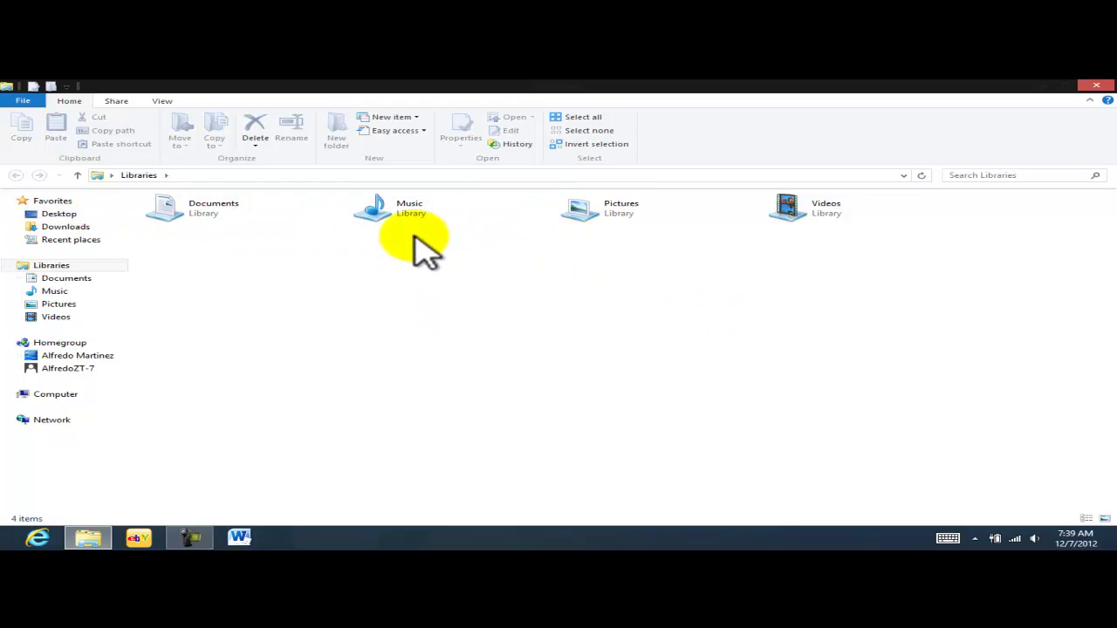
# Browse the contents of the Documents, Music, Pictures and Videos libraries, then return to the Libraries overview
pyautogui.click(55, 281)
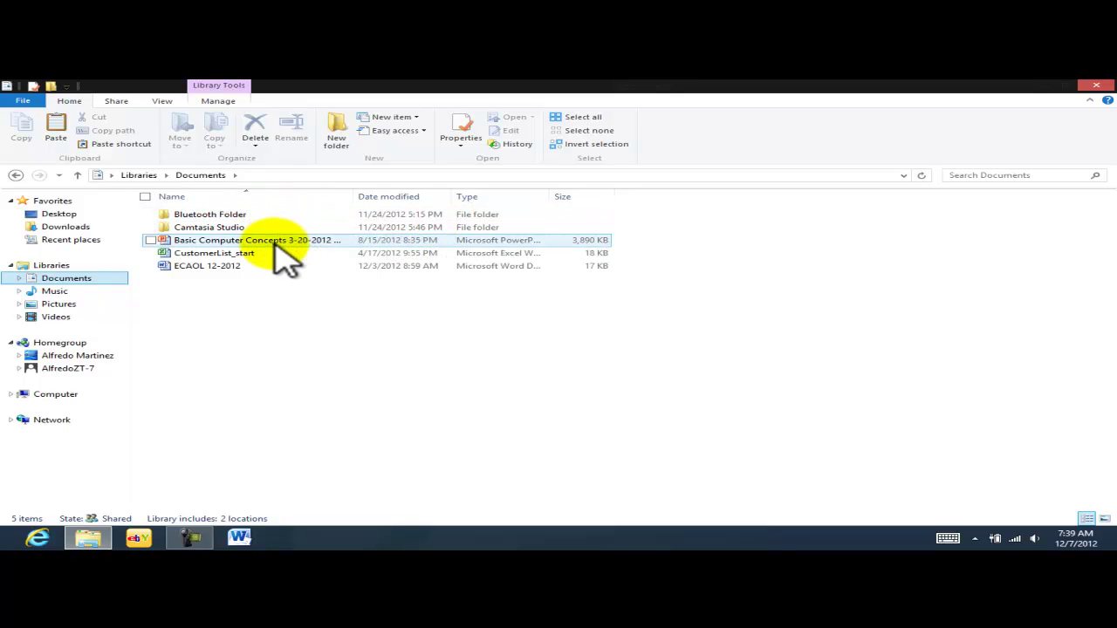
pyautogui.moveTo(284, 256)
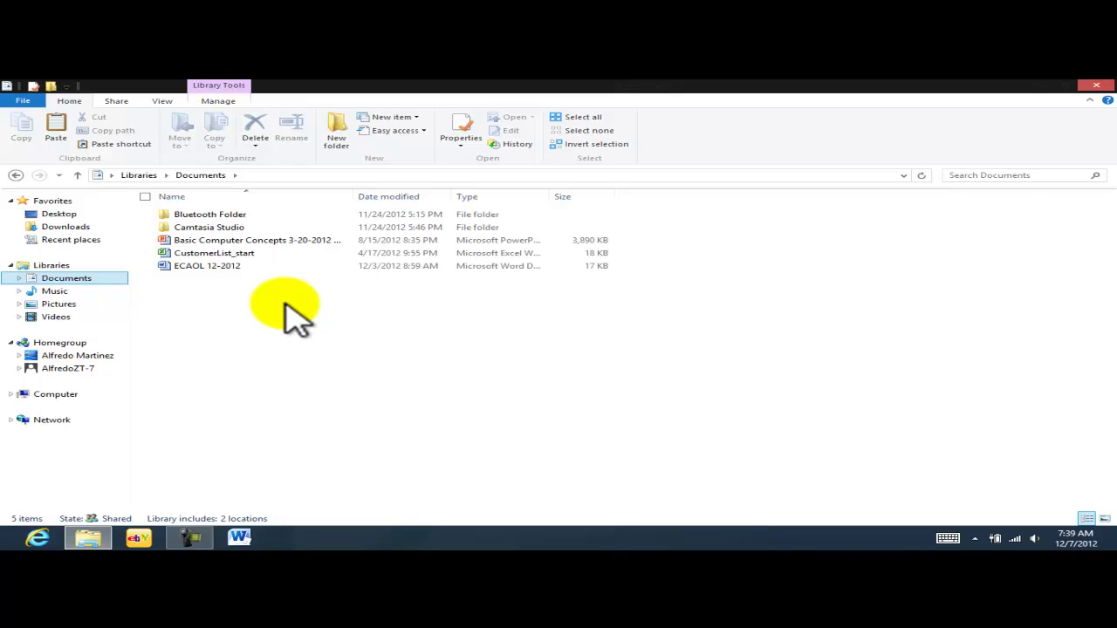
pyautogui.click(56, 292)
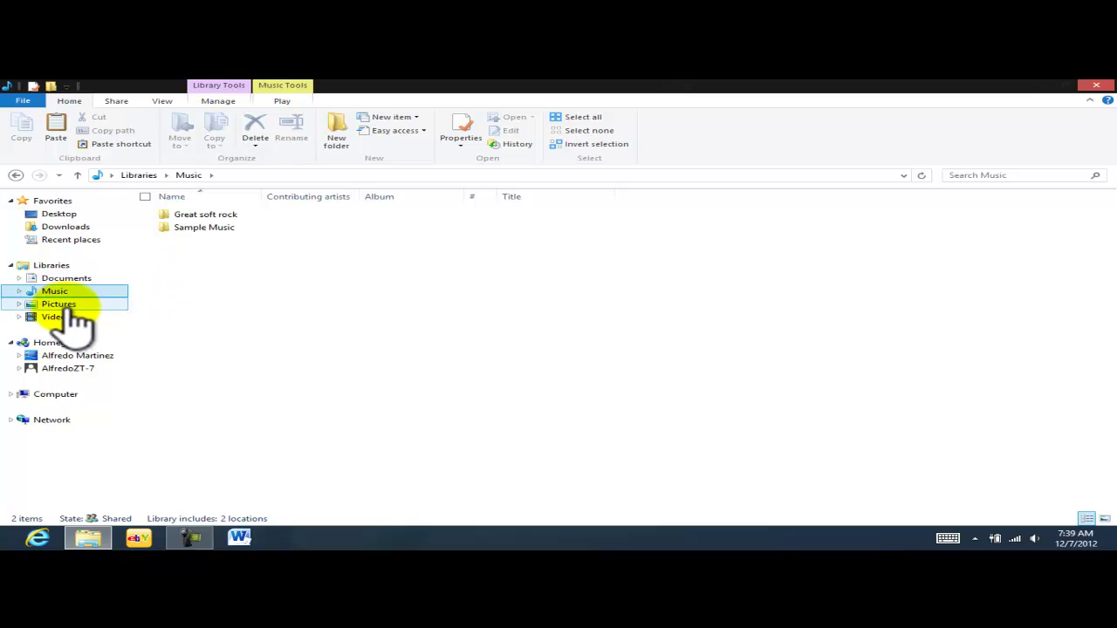
pyautogui.click(69, 306)
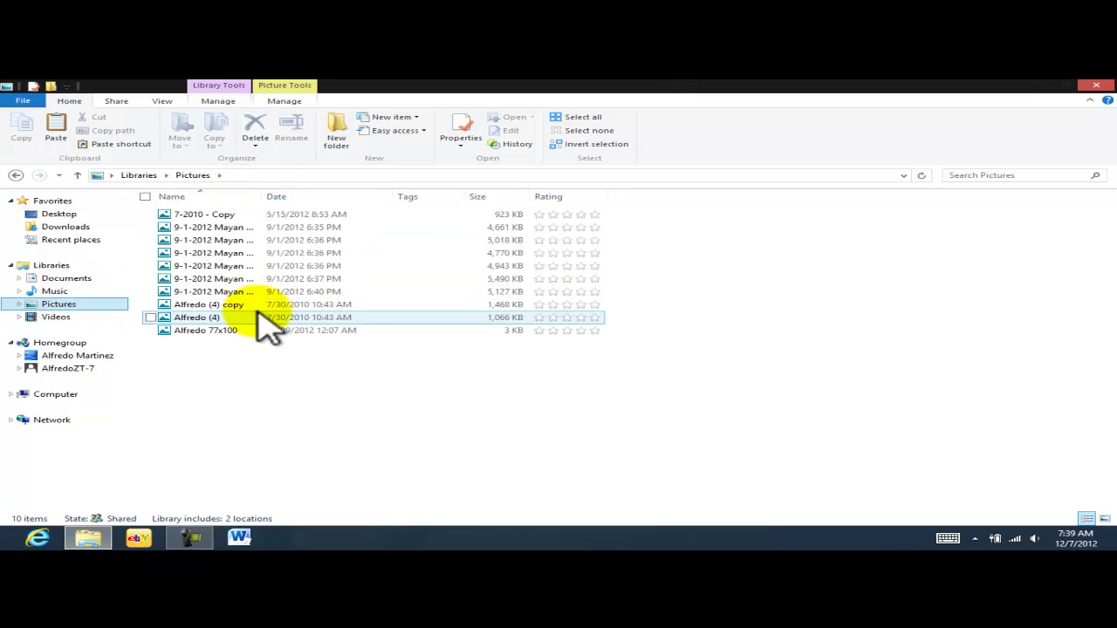
pyautogui.click(57, 318)
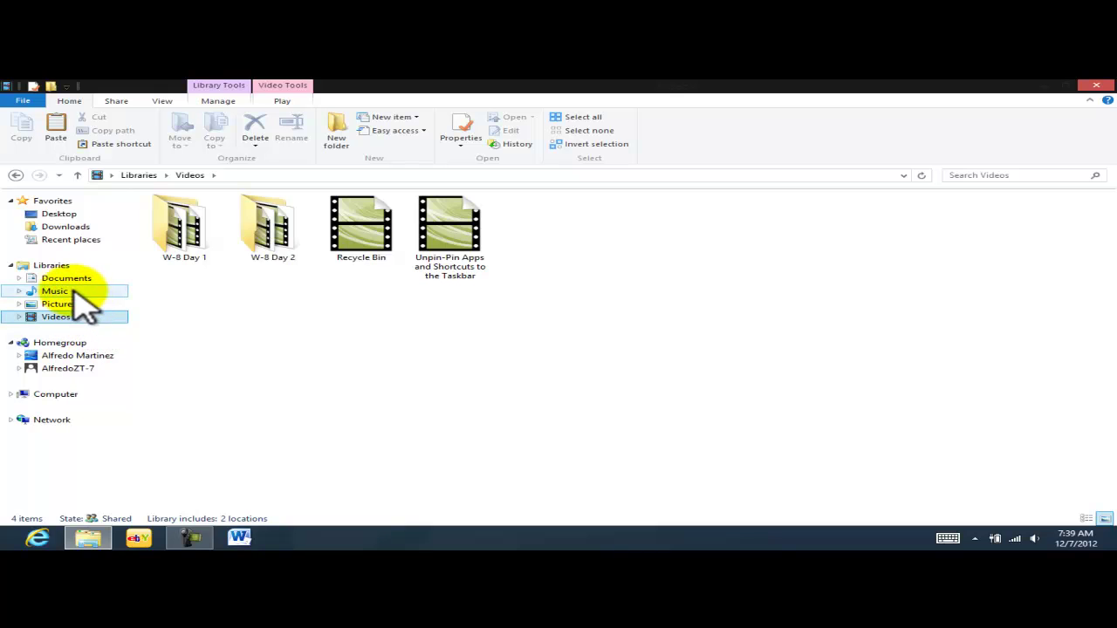
pyautogui.click(50, 265)
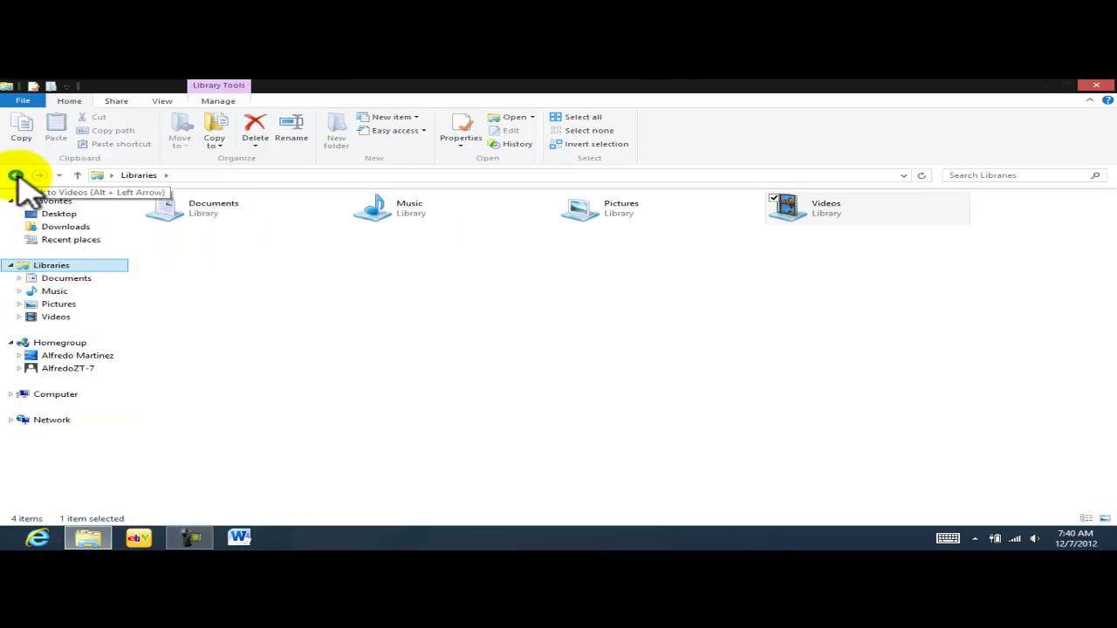
# Go back one location at a time through the visited libraries to the initial Libraries overview
pyautogui.click(15, 175)
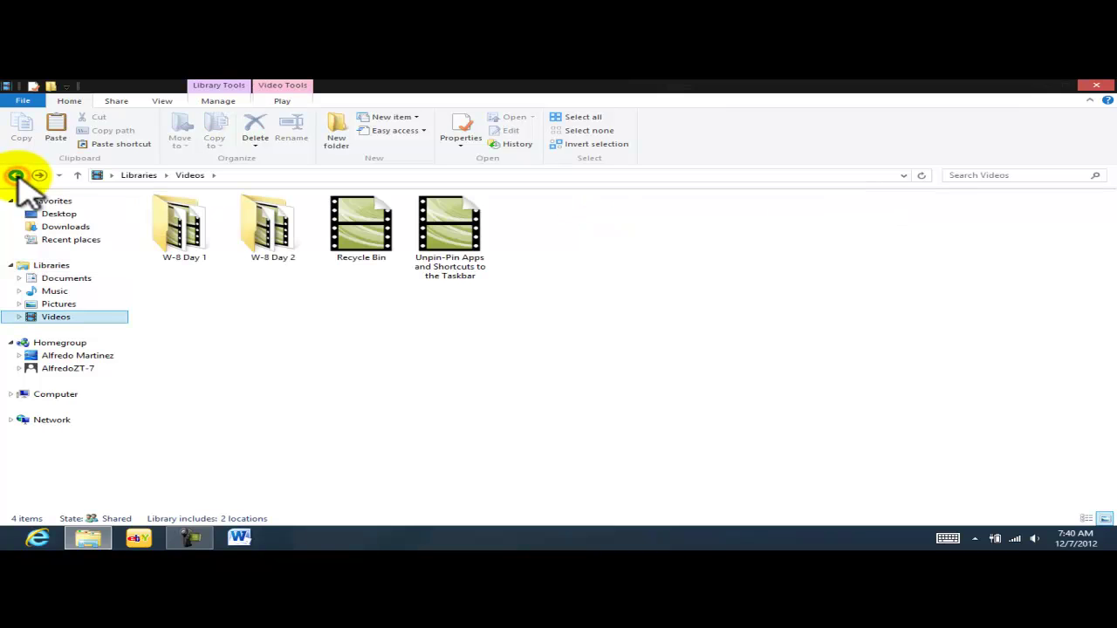
pyautogui.click(16, 175)
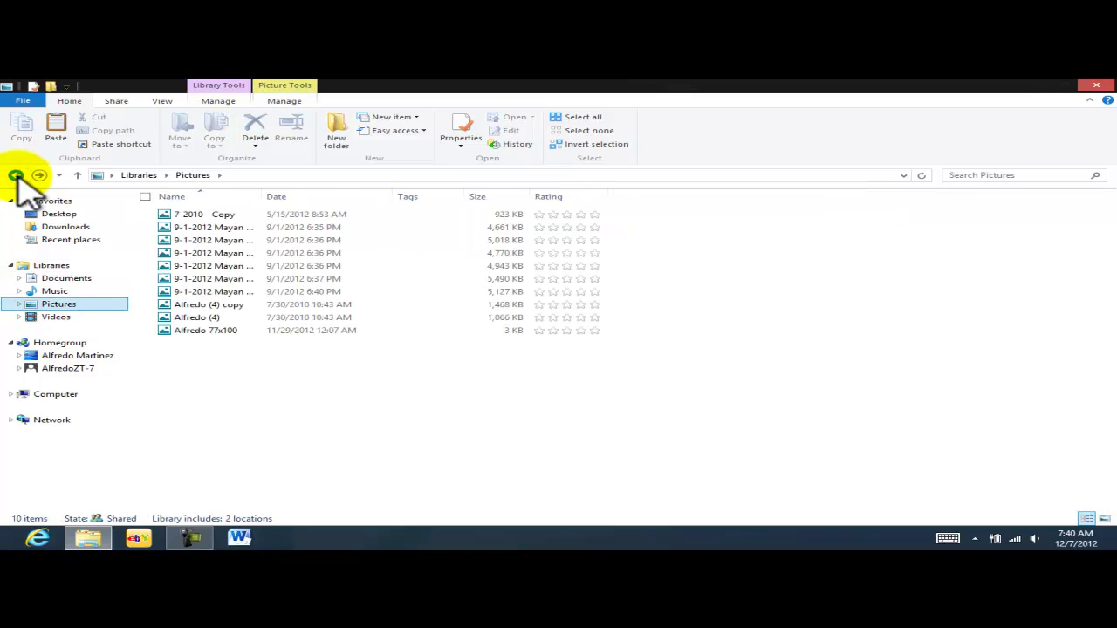
pyautogui.click(16, 176)
pyautogui.click(16, 175)
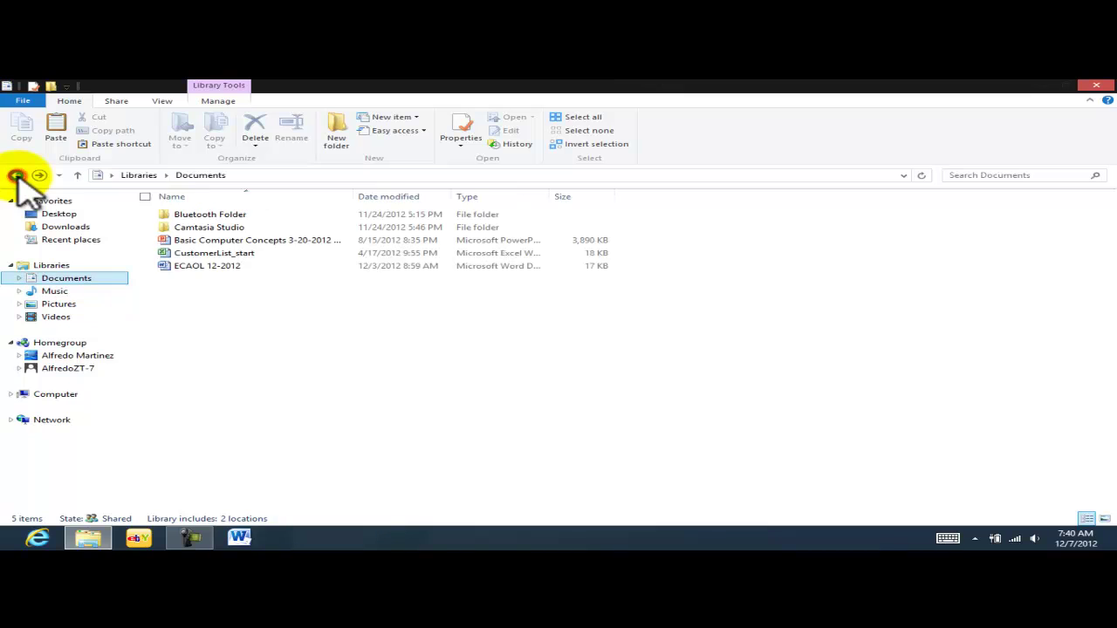
pyautogui.click(16, 175)
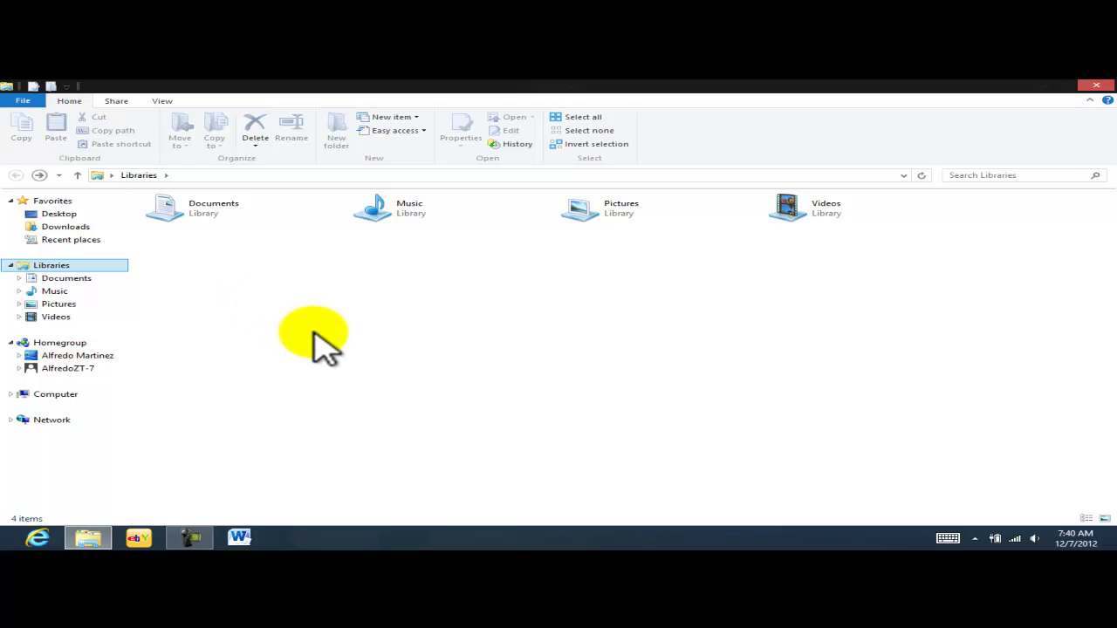
# Restore the maximized File Explorer window to a smaller floating size and view the Quick Access Toolbar customization options
pyautogui.moveTo(399, 84); pyautogui.dragTo(420, 119)
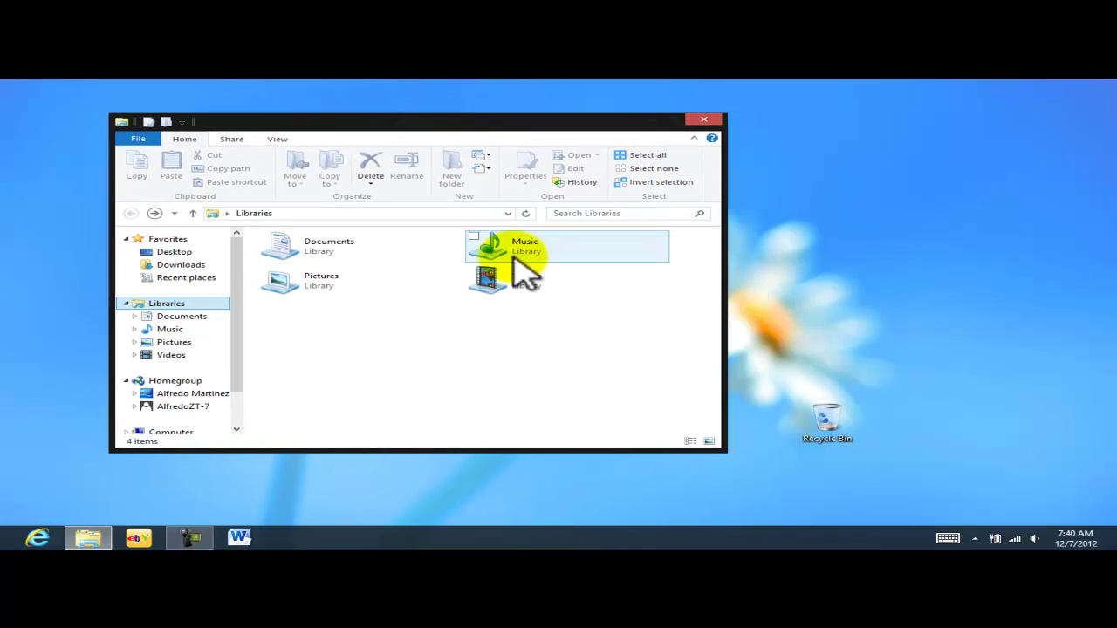
pyautogui.click(183, 122)
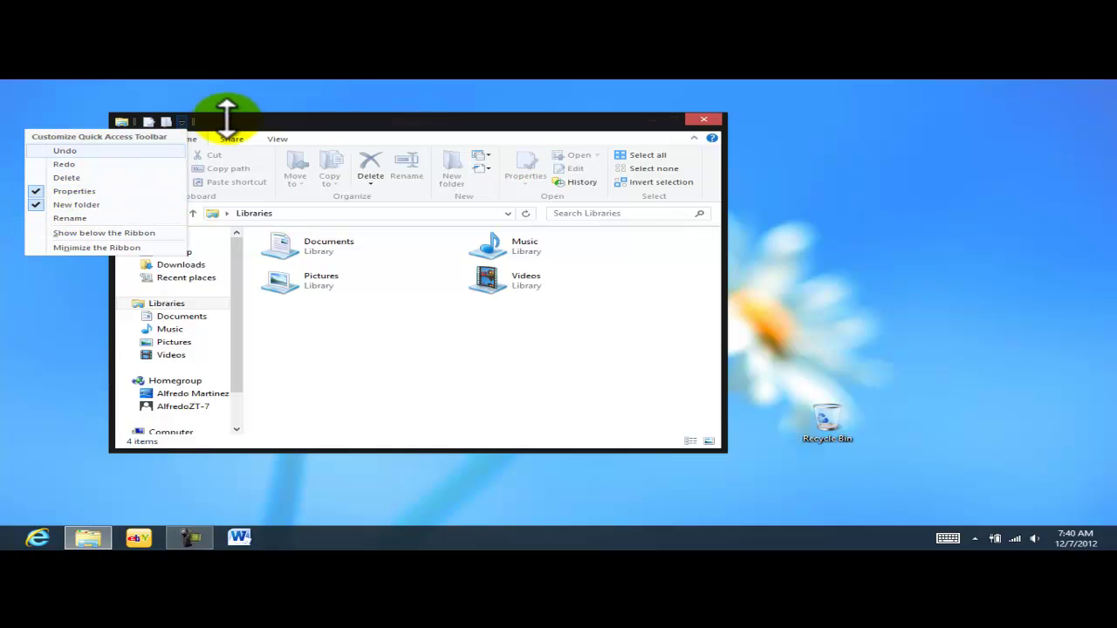
pyautogui.click(251, 129)
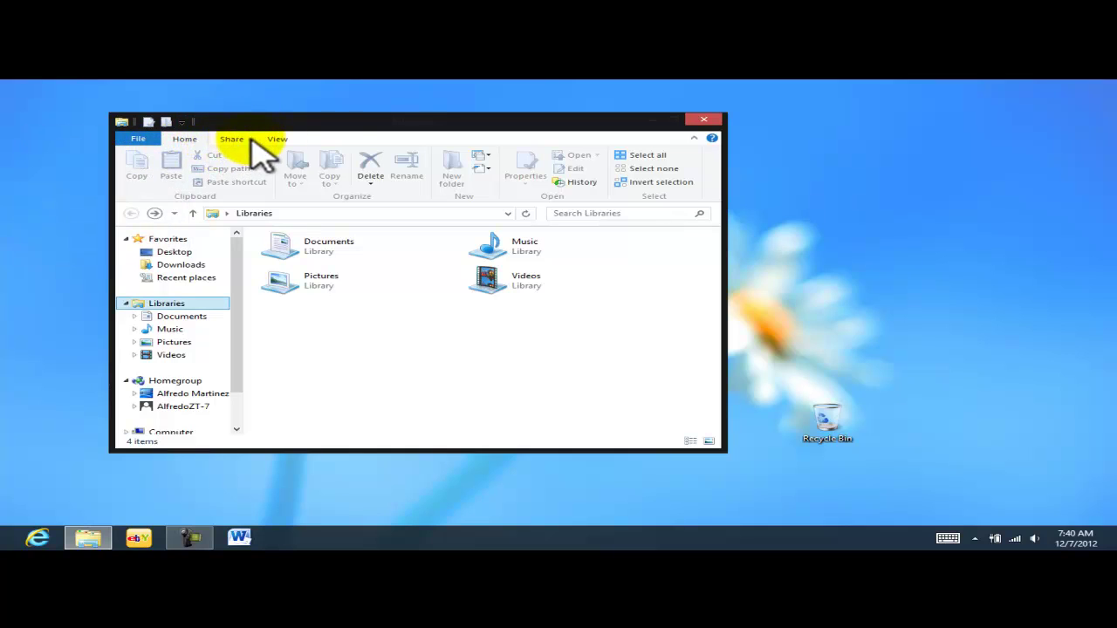
# Add the Undo, Redo, Delete and Rename commands to the Quick Access Toolbar
pyautogui.click(182, 122)
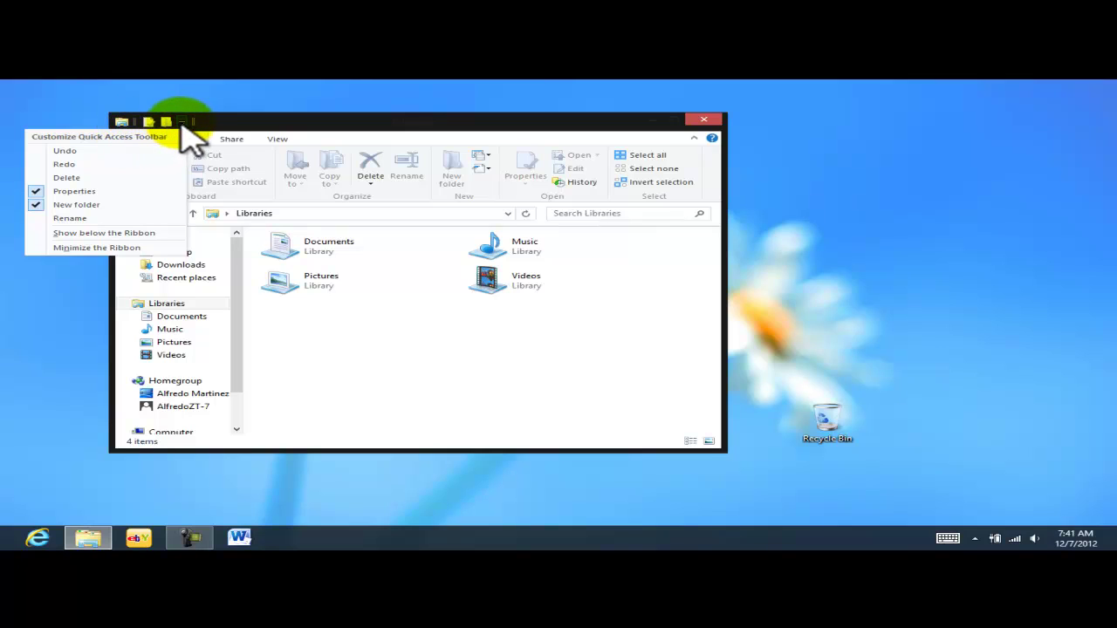
pyautogui.click(67, 150)
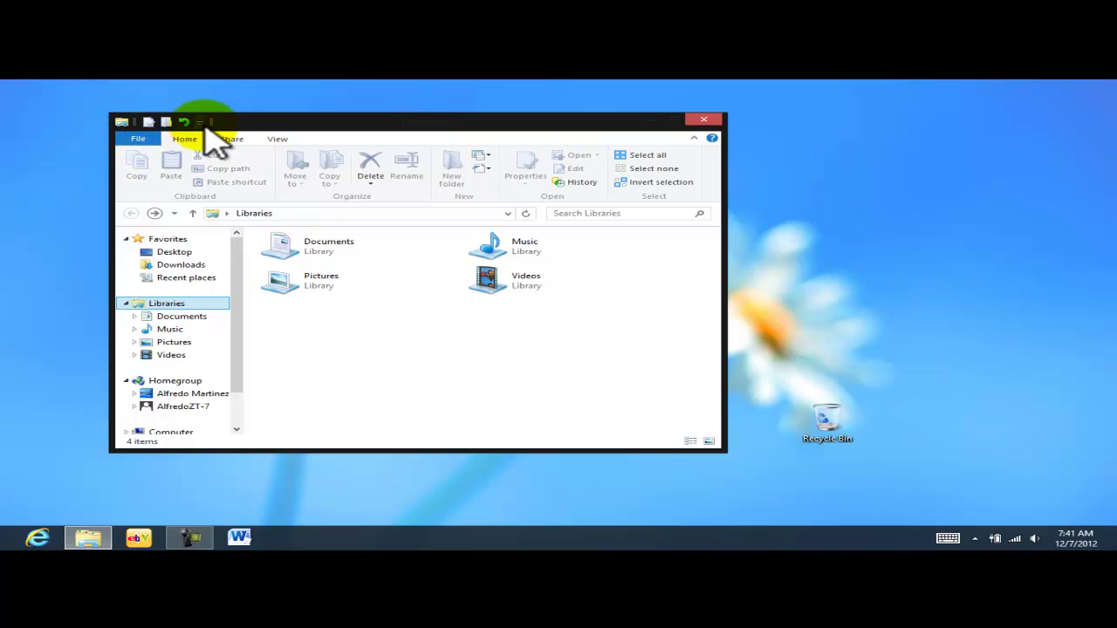
pyautogui.click(200, 122)
pyautogui.click(94, 166)
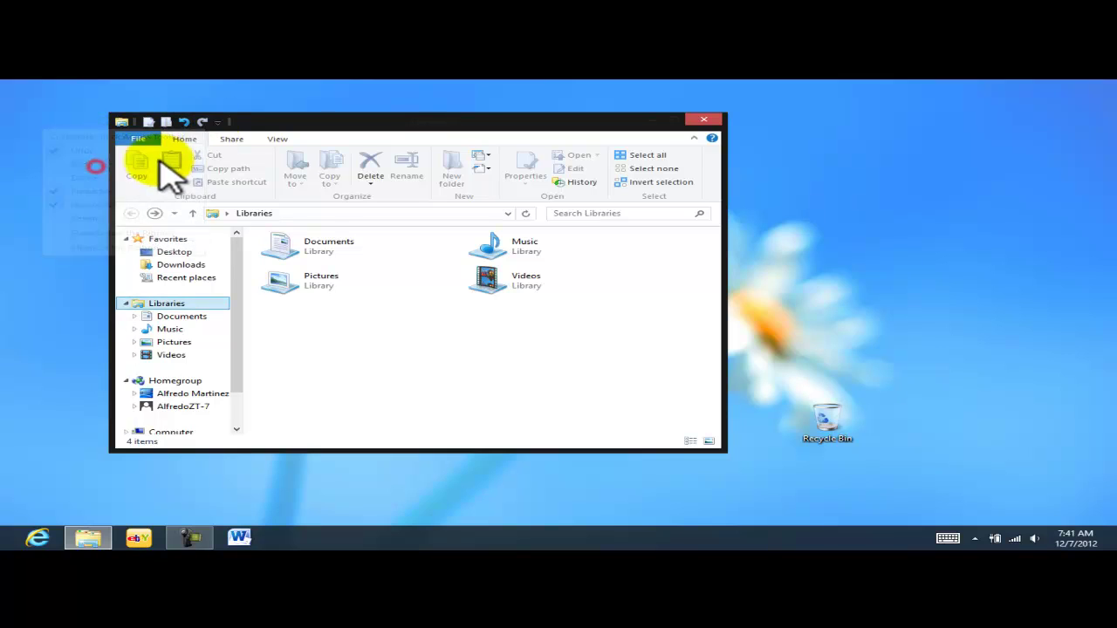
pyautogui.click(219, 123)
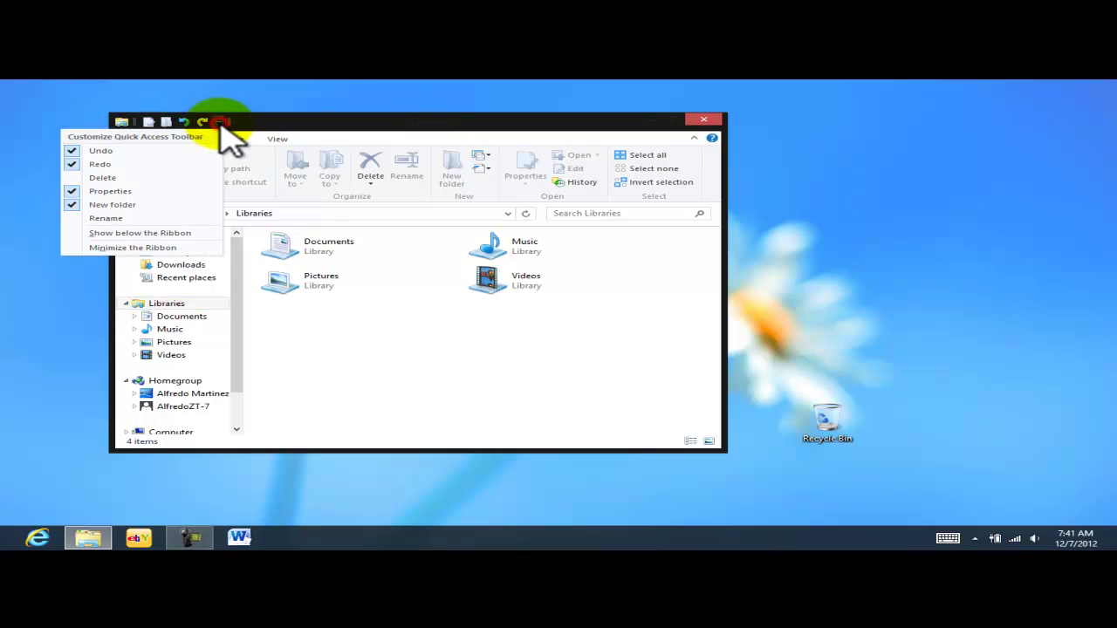
pyautogui.click(110, 177)
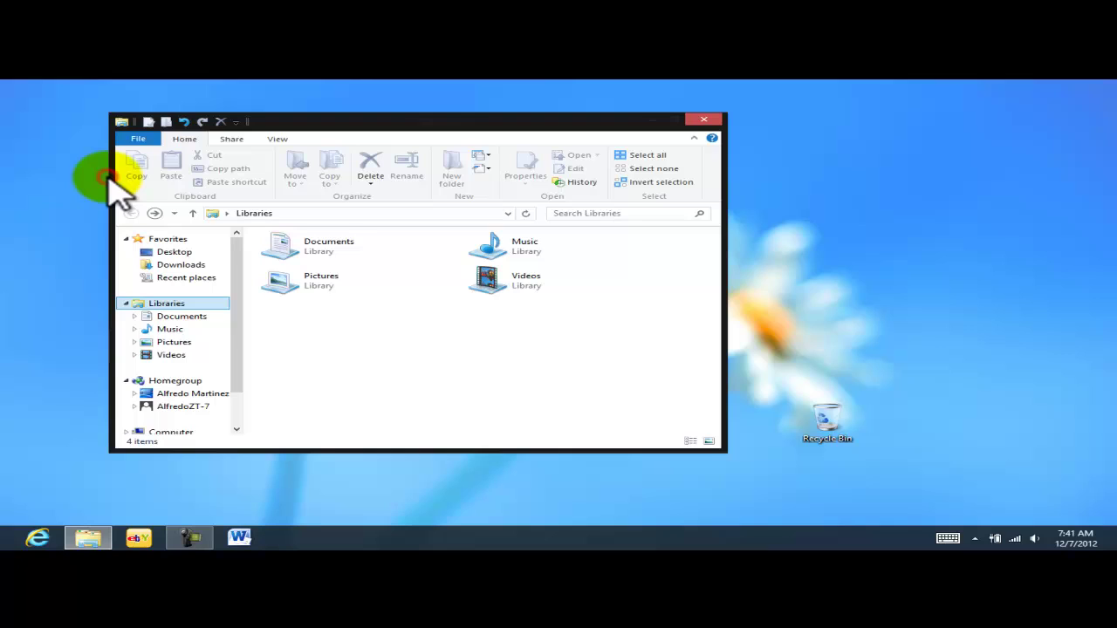
pyautogui.click(237, 122)
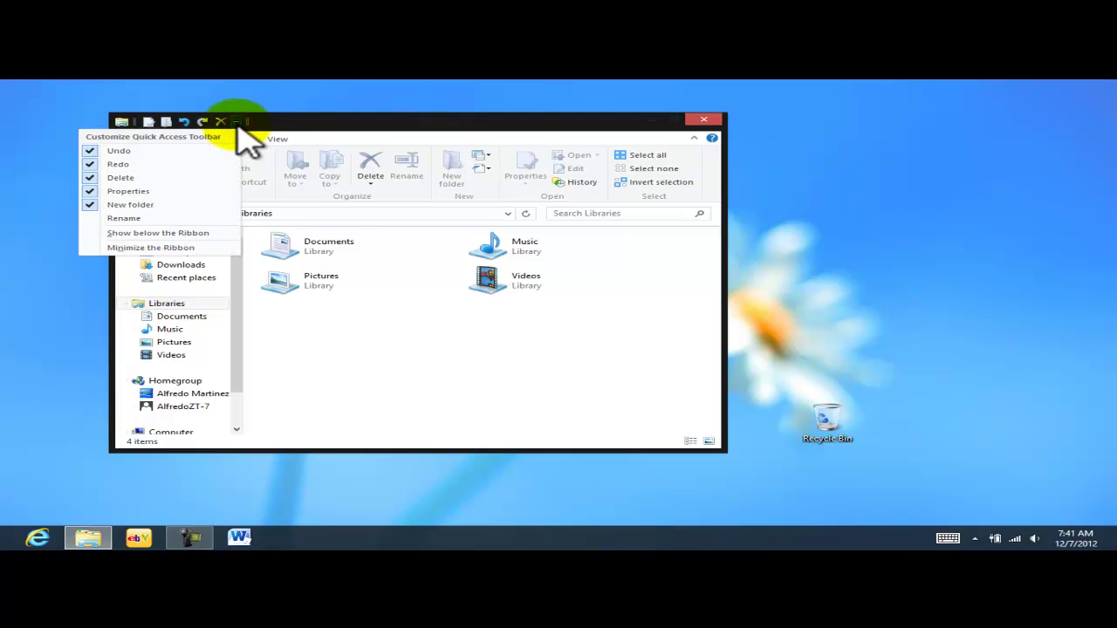
pyautogui.click(124, 218)
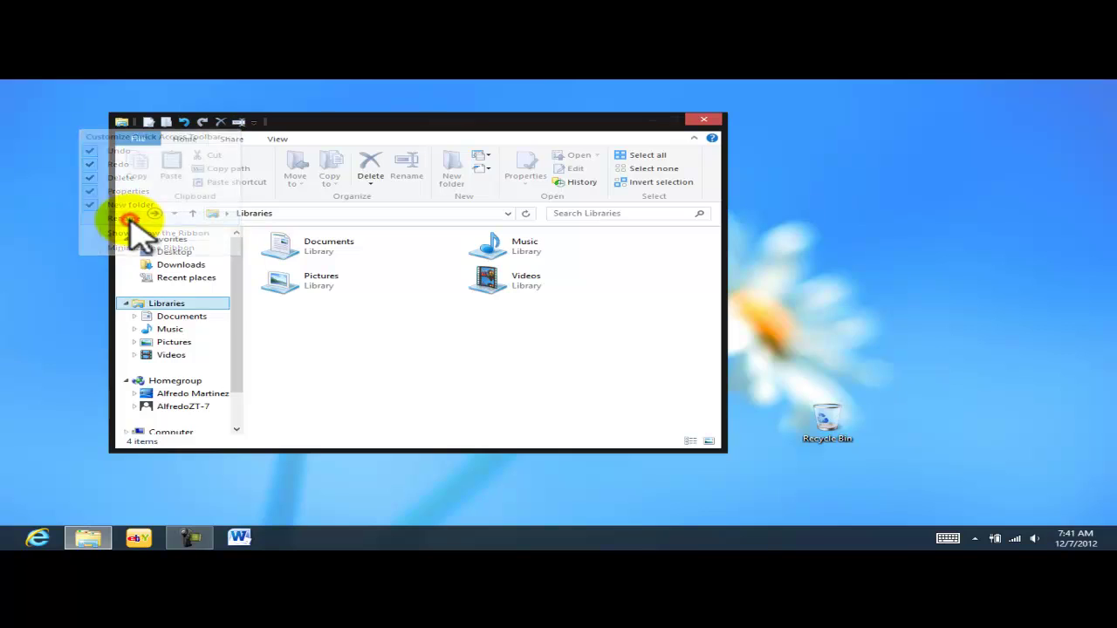
# Select the Documents library and maximize the File Explorer window
pyautogui.click(325, 255)
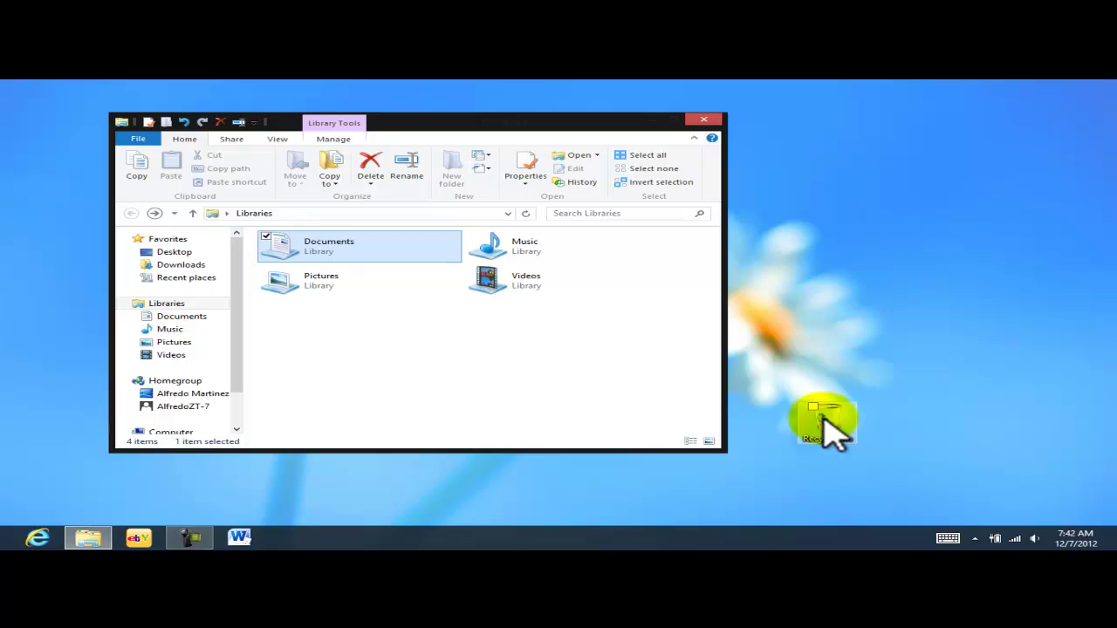
pyautogui.click(677, 119)
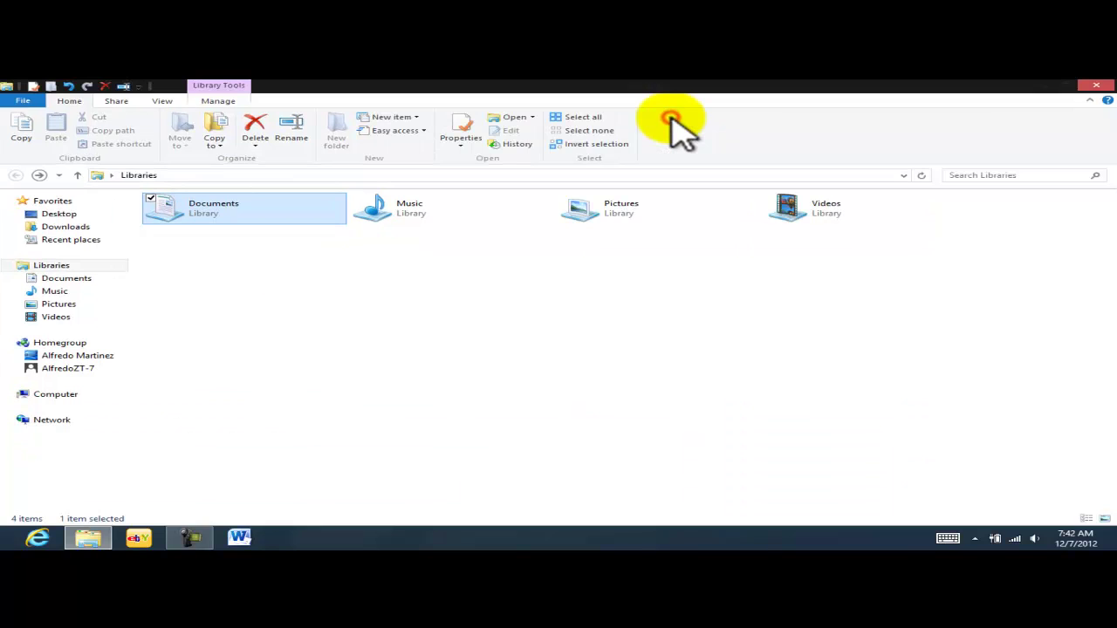
# Remove Undo, Redo, Delete and Rename from the Quick Access Toolbar and check that only Properties and New folder are enabled
pyautogui.click(143, 87)
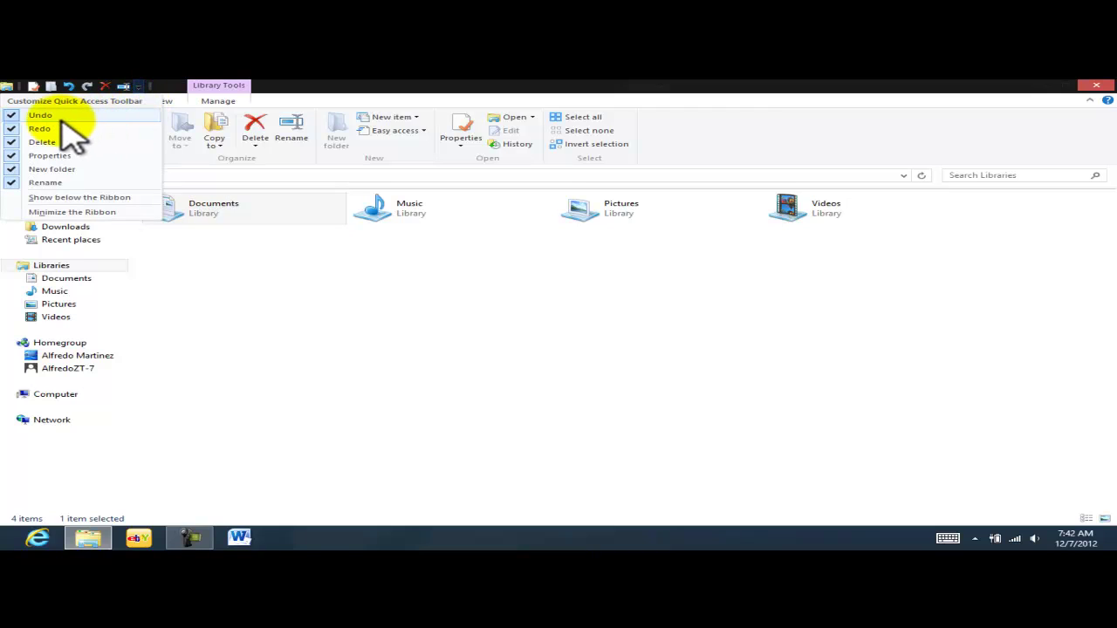
pyautogui.click(44, 115)
pyautogui.click(125, 88)
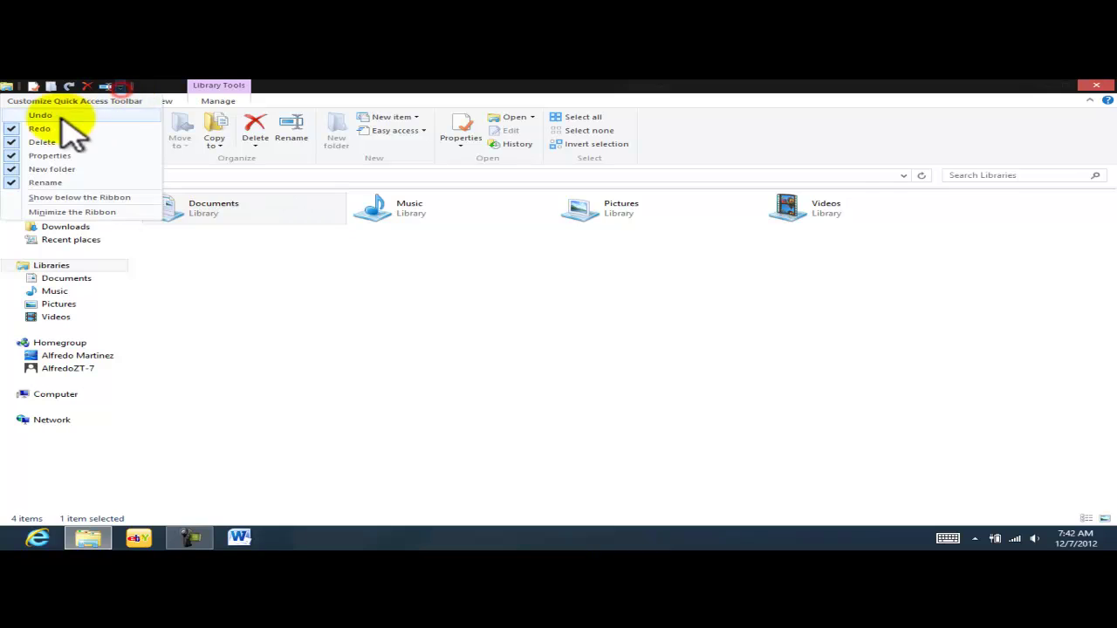
pyautogui.click(35, 129)
pyautogui.click(103, 87)
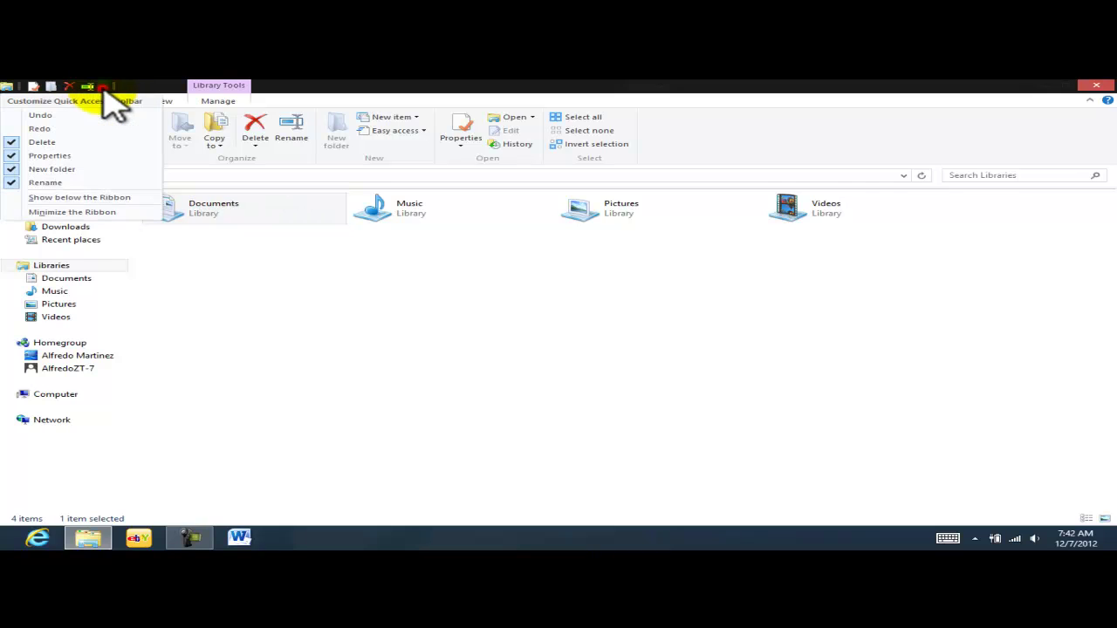
pyautogui.click(35, 142)
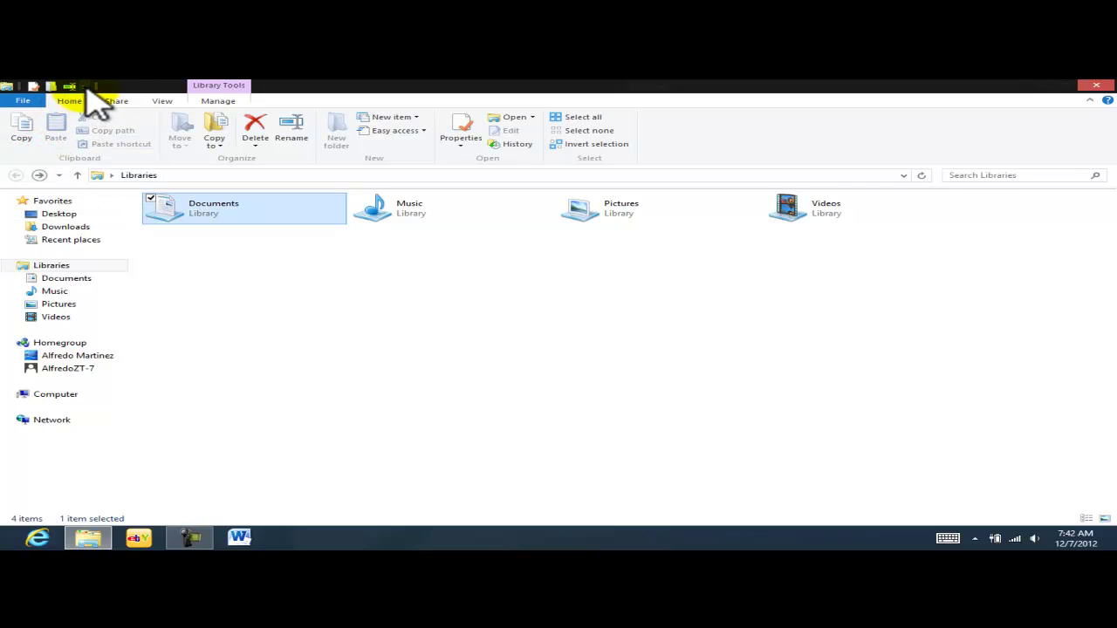
pyautogui.click(85, 88)
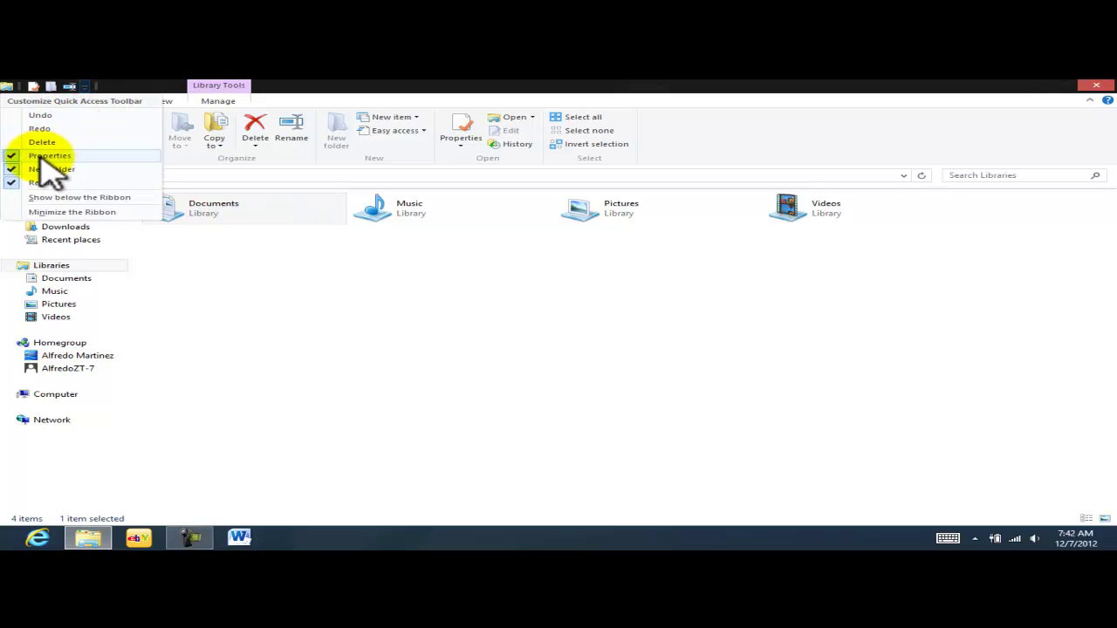
pyautogui.click(43, 182)
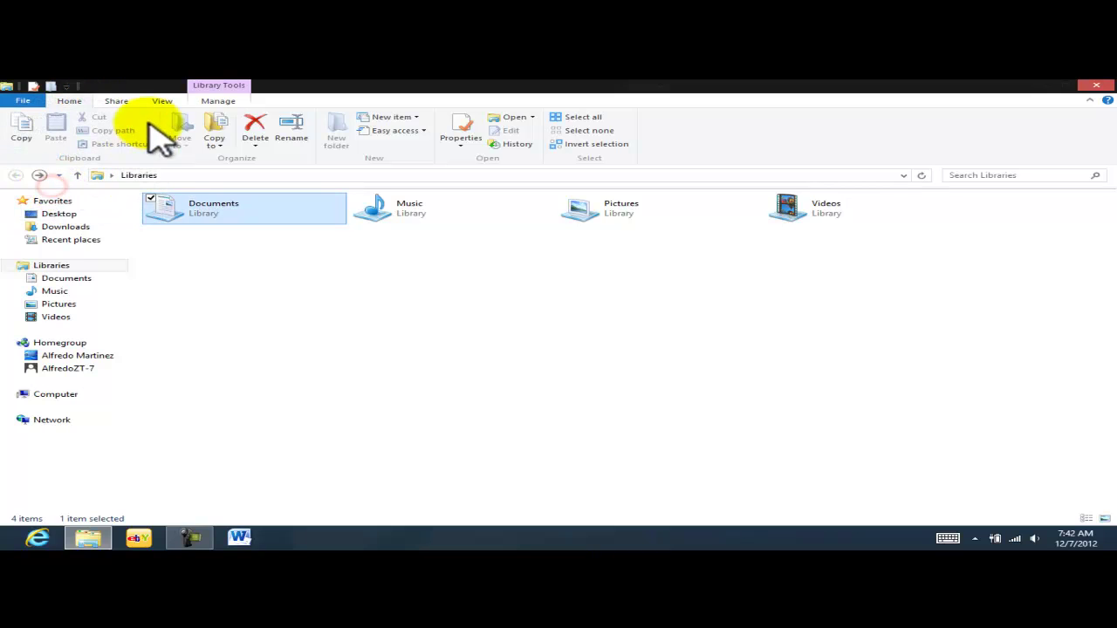
pyautogui.click(70, 87)
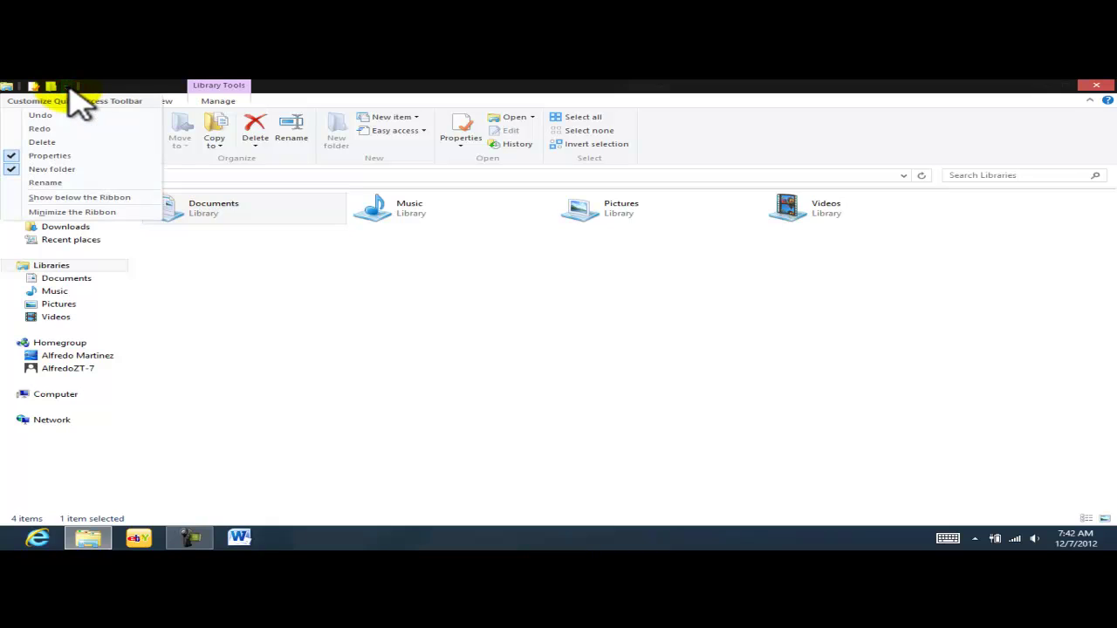
pyautogui.click(305, 87)
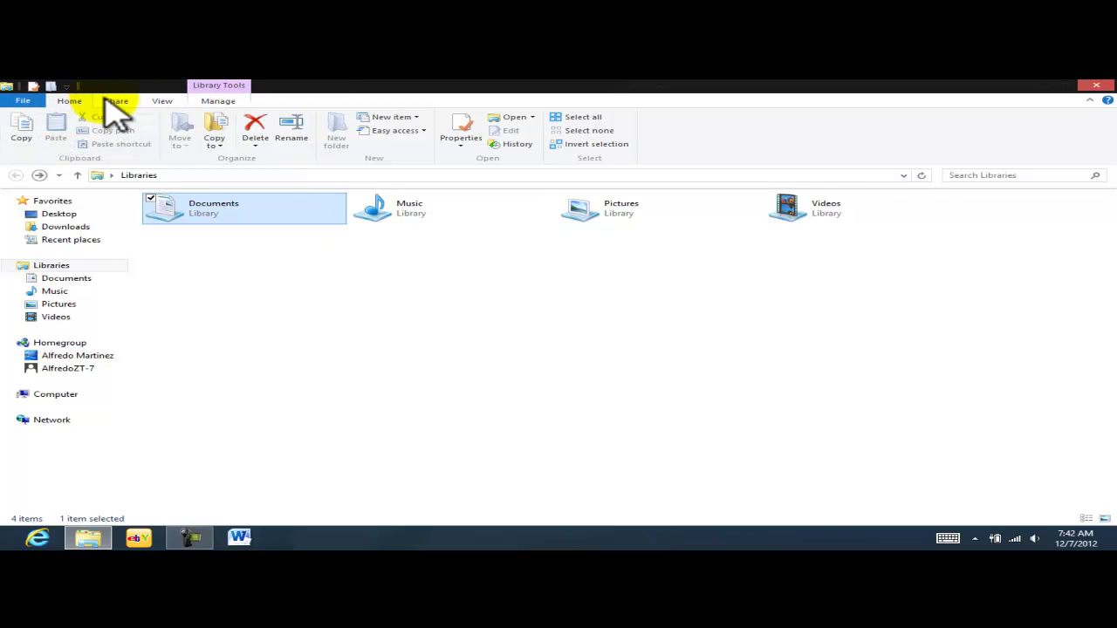
# Review the File commands, from opening a new window through deleting history, help and close
pyautogui.click(26, 101)
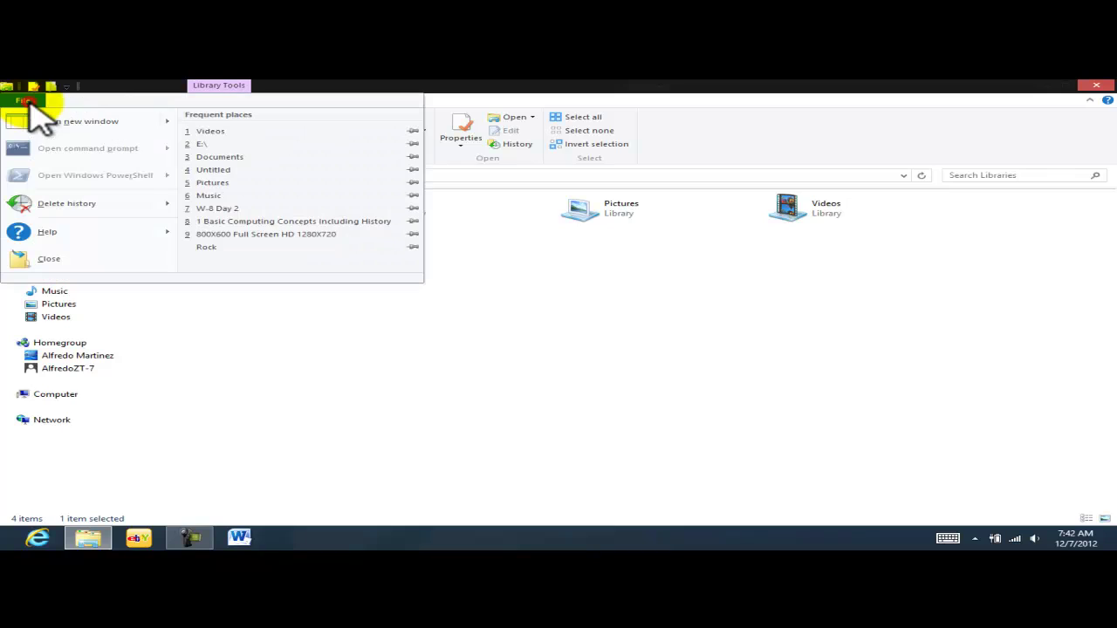
pyautogui.moveTo(83, 123)
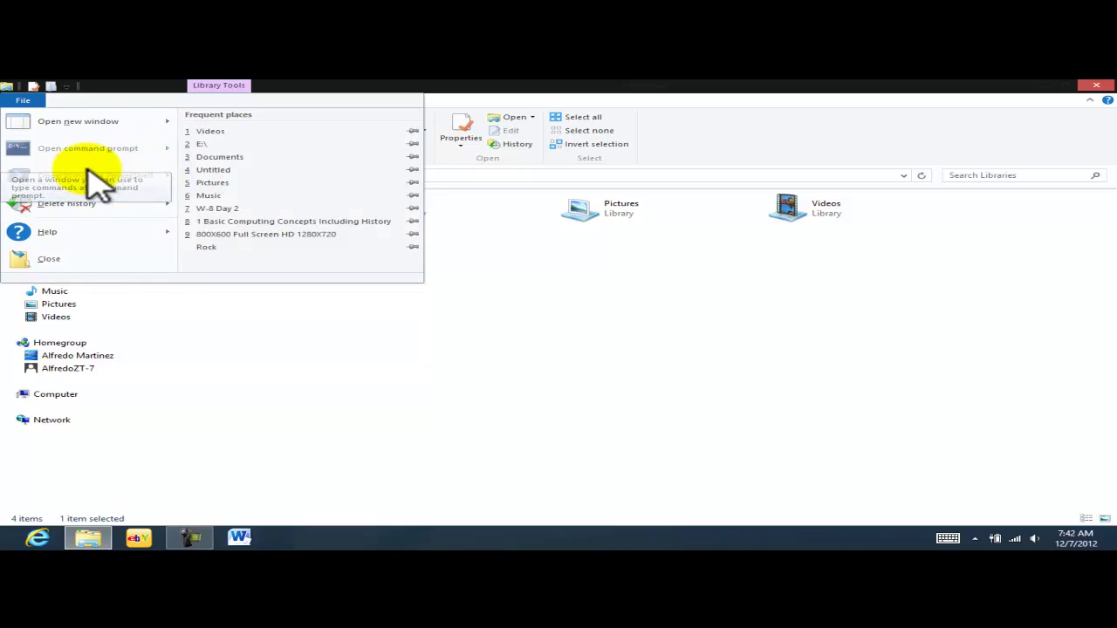
pyautogui.moveTo(107, 230)
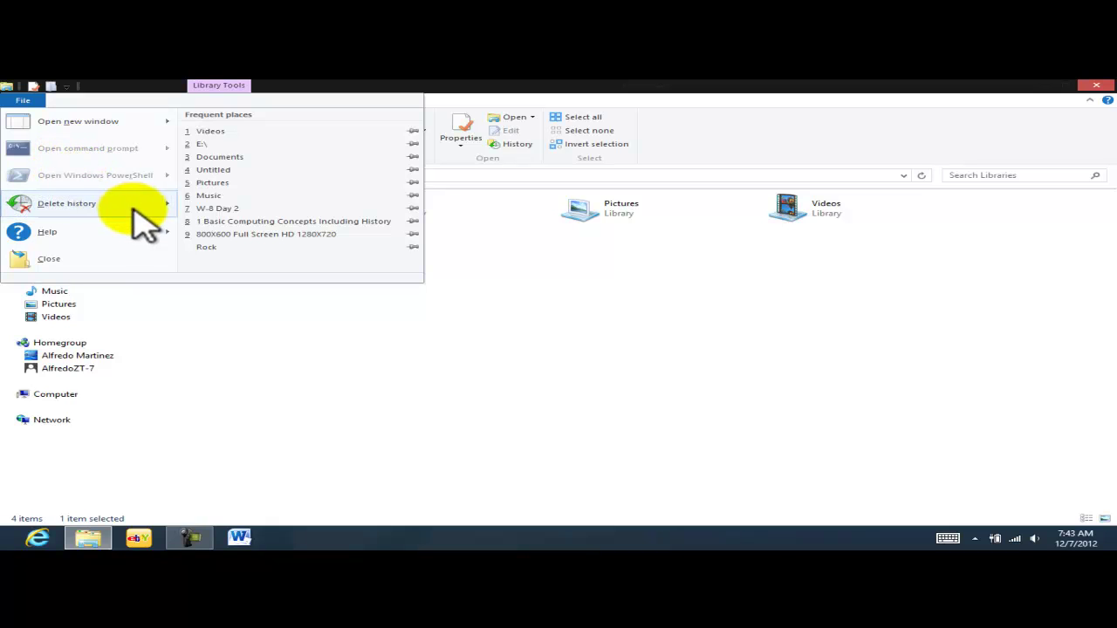
pyautogui.moveTo(72, 202)
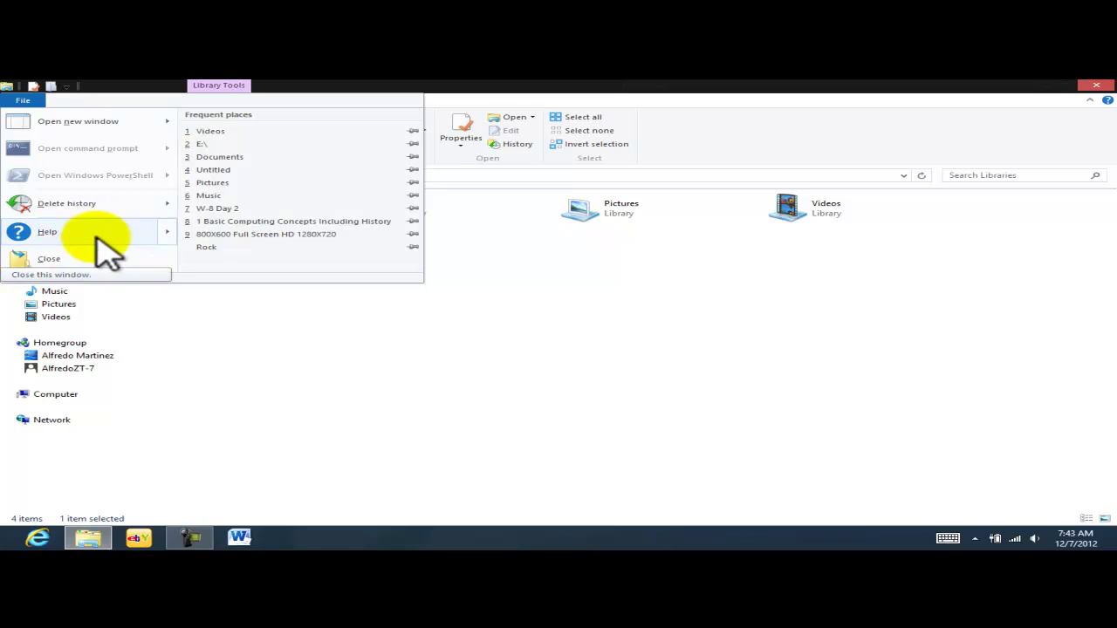
pyautogui.click(22, 100)
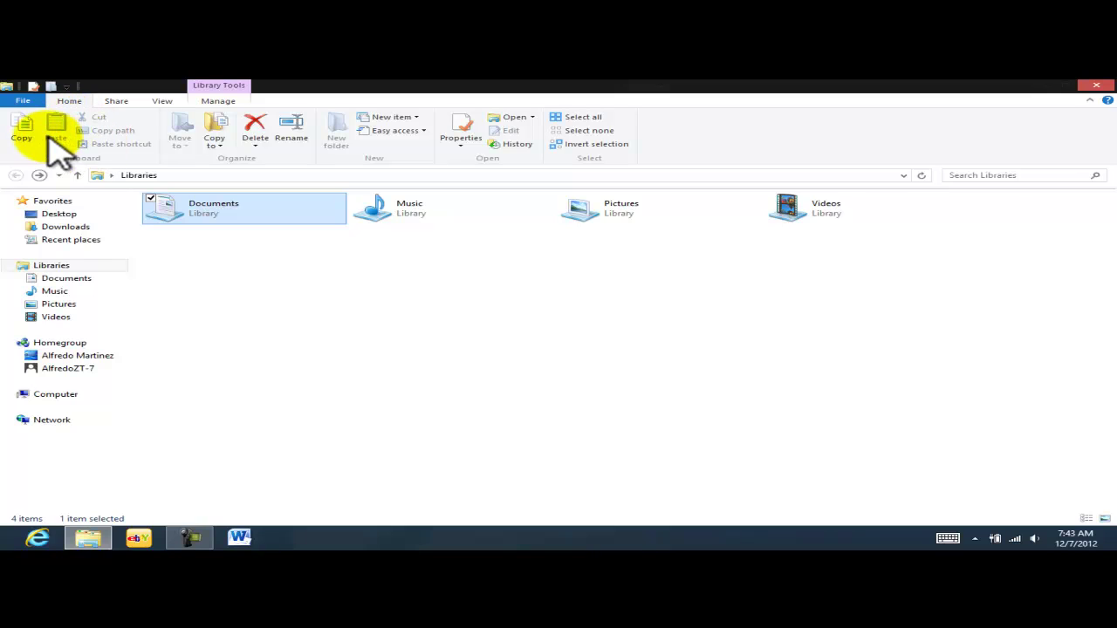
# View the Copy to destinations and the Delete options for the selected Documents library without applying any
pyautogui.click(214, 138)
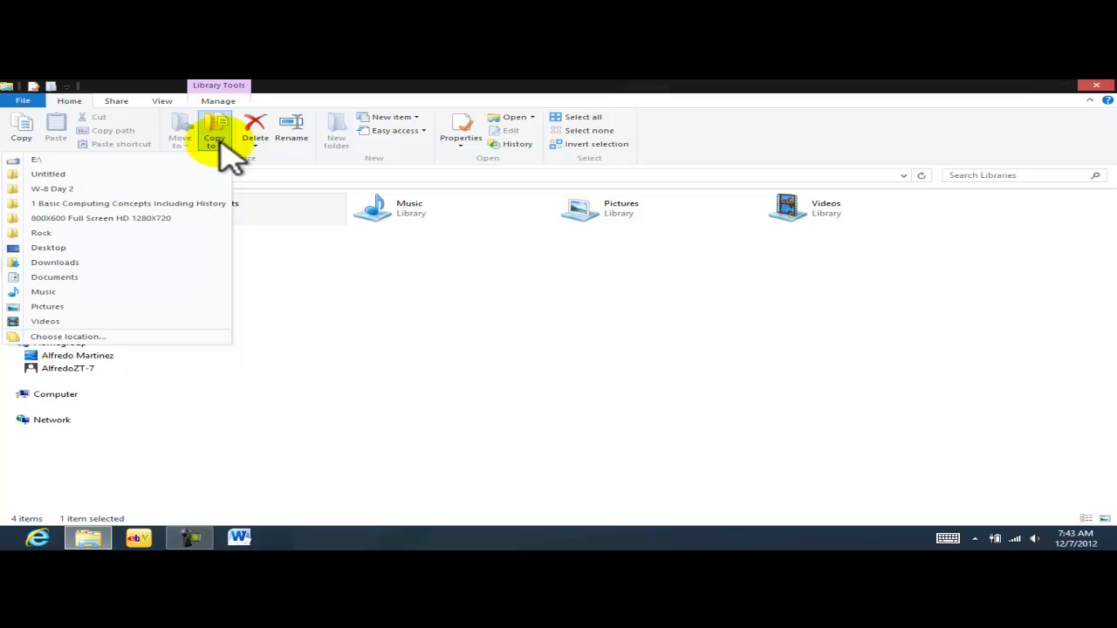
pyautogui.click(387, 297)
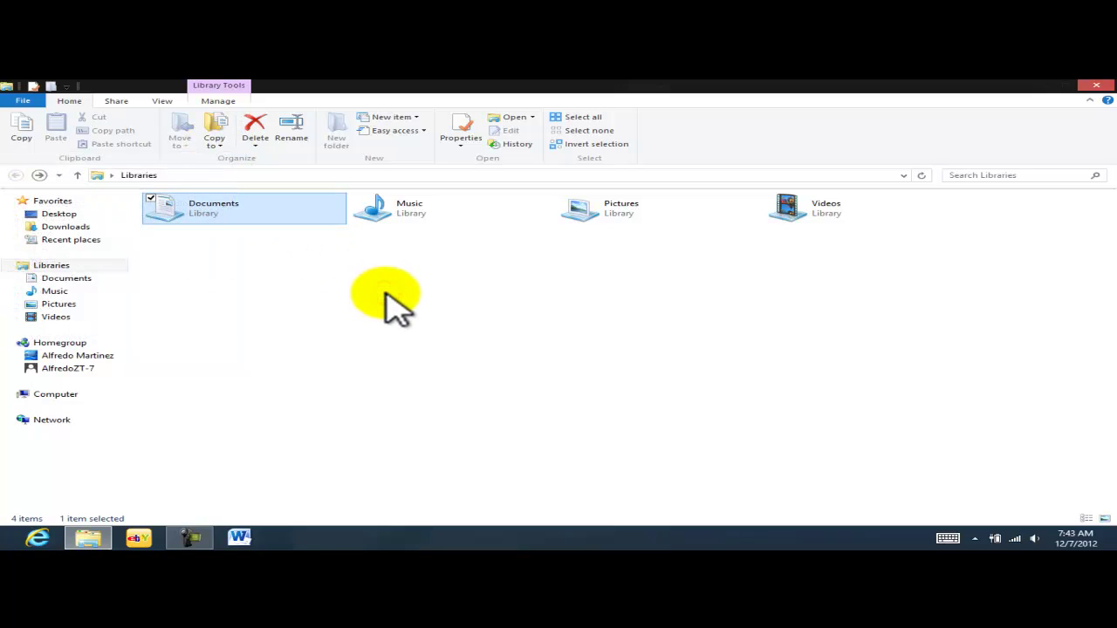
pyautogui.click(215, 140)
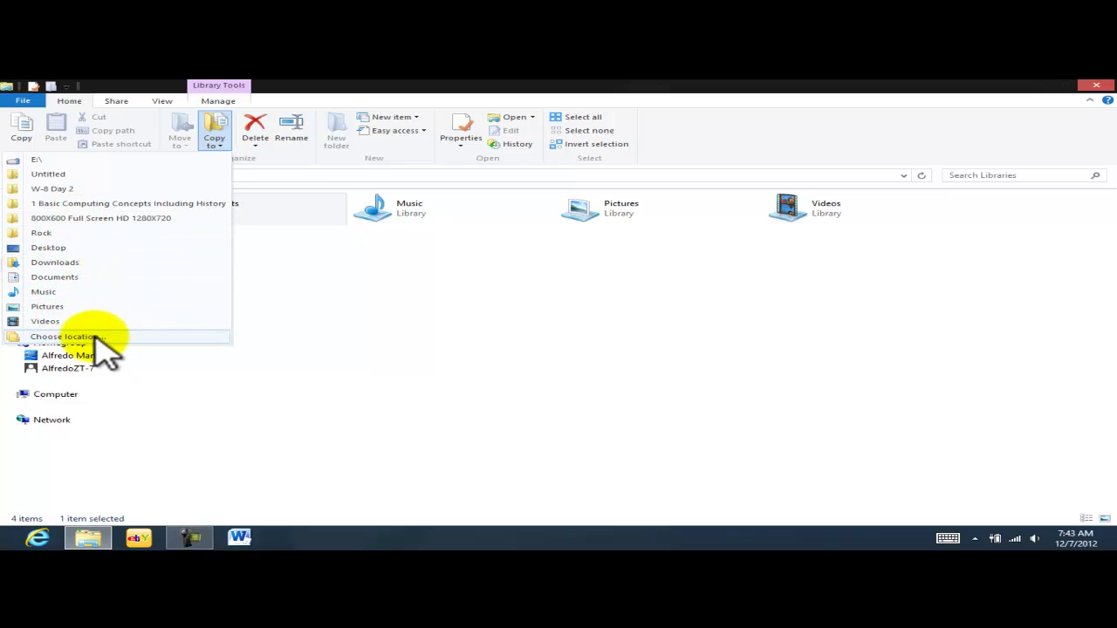
pyautogui.click(371, 313)
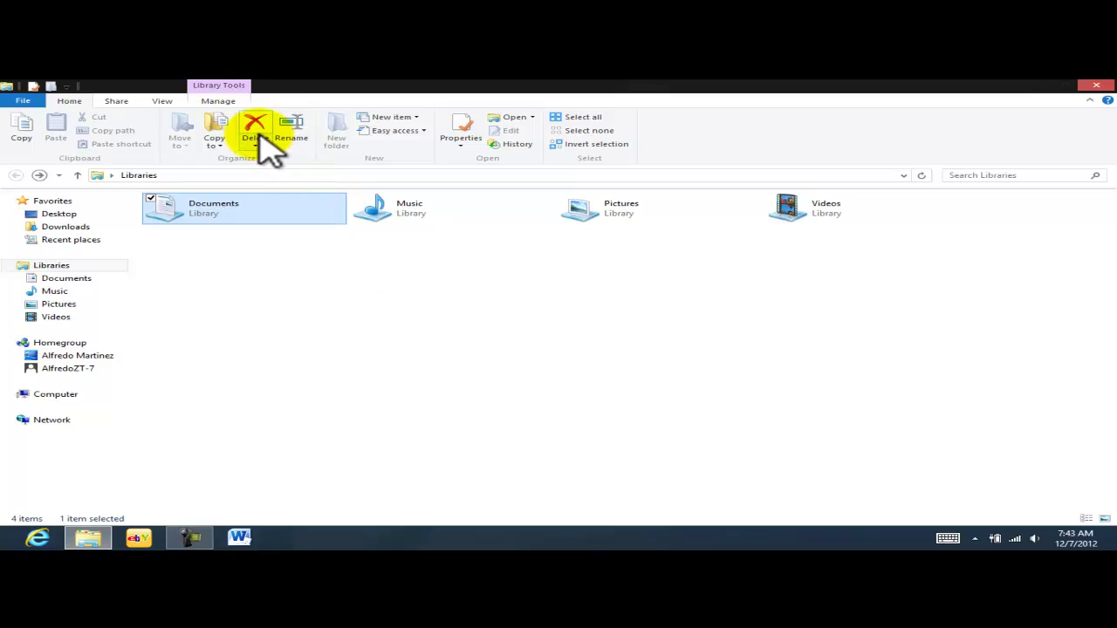
pyautogui.click(257, 145)
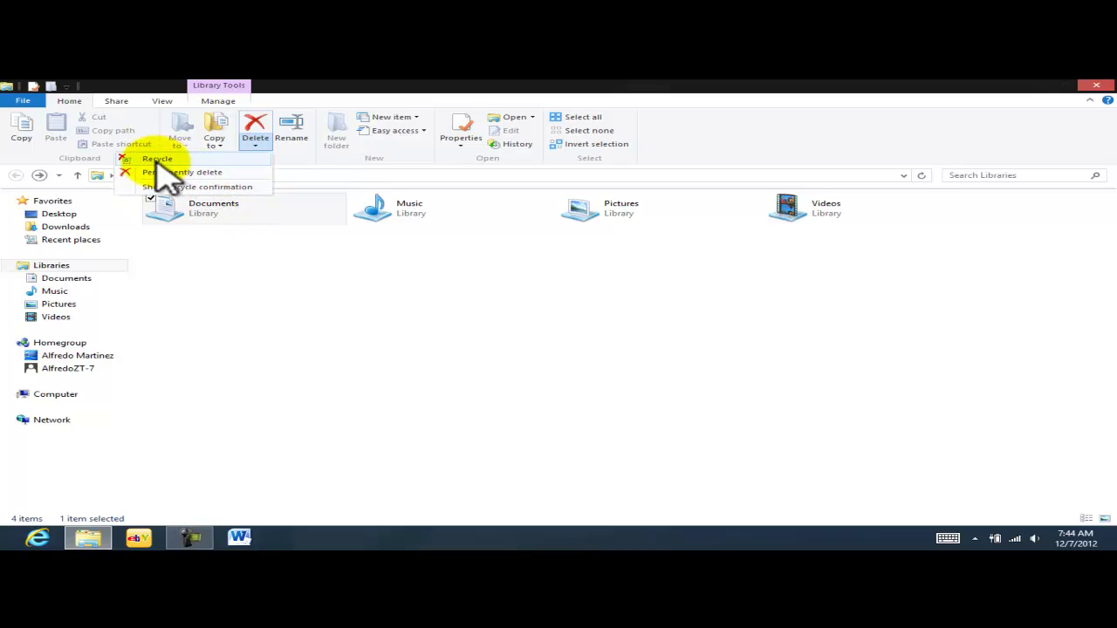
pyautogui.click(304, 294)
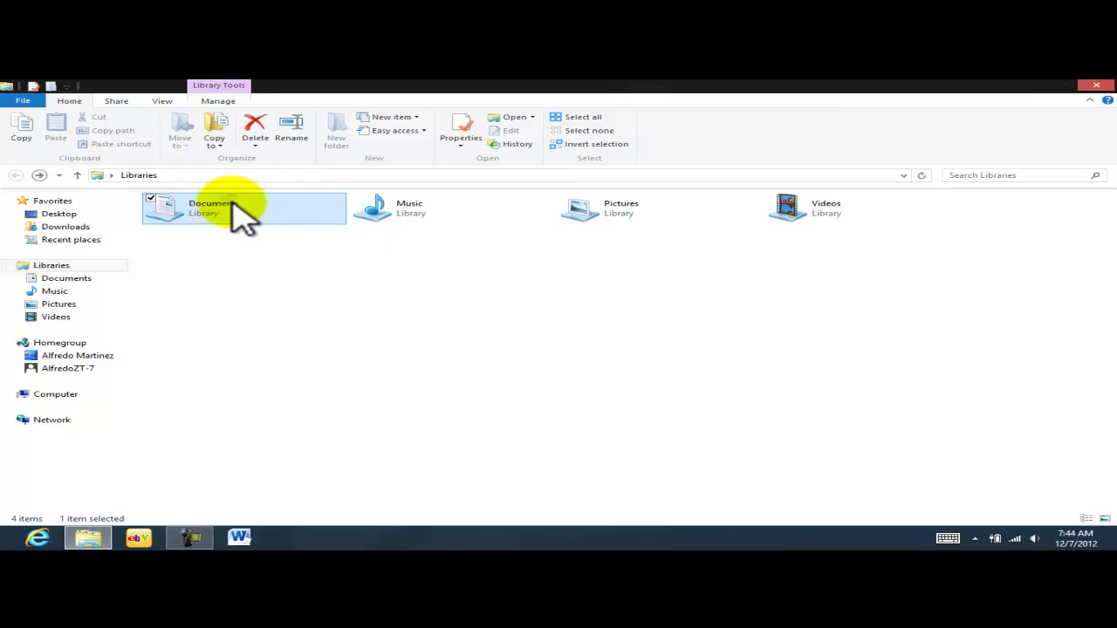
# View the context commands of the Documents library and those of the empty folder area
pyautogui.rightClick(233, 201)
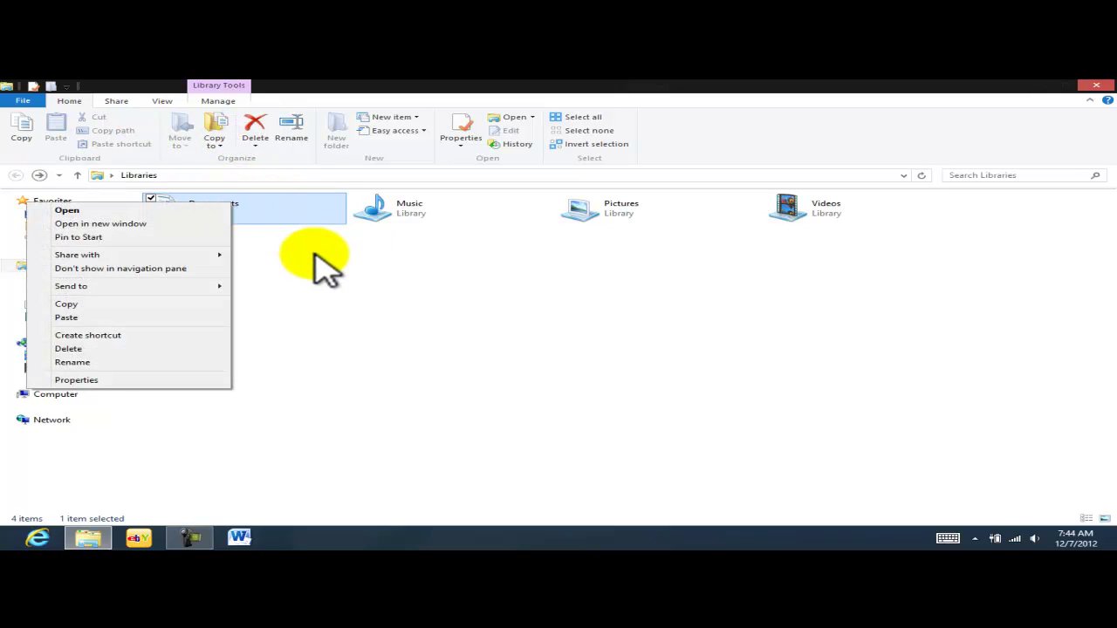
pyautogui.click(316, 265)
pyautogui.rightClick(253, 214)
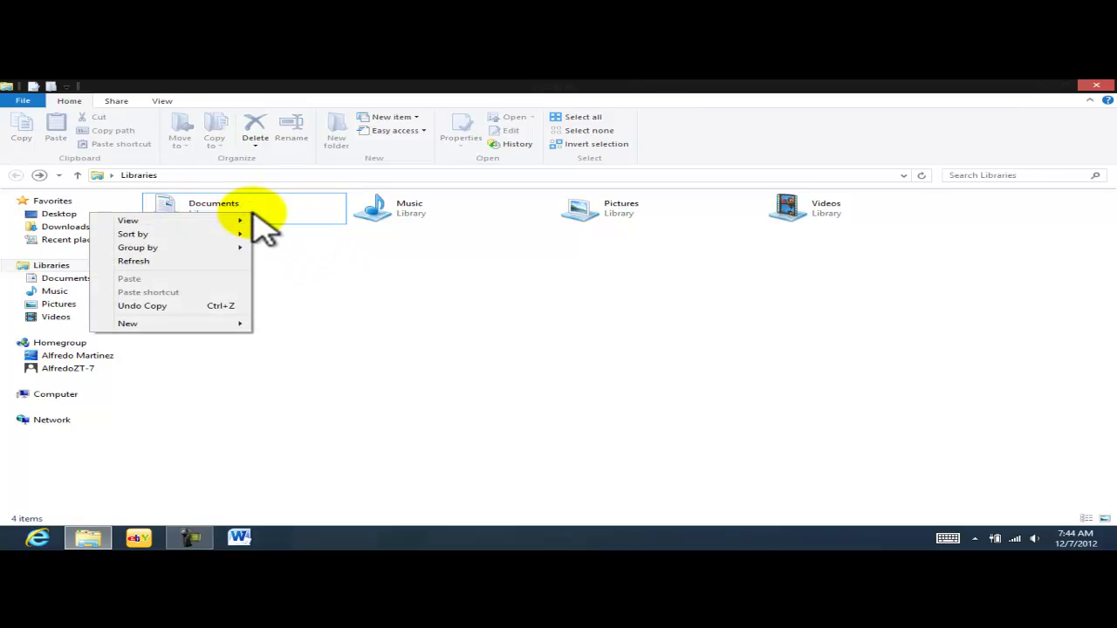
pyautogui.rightClick(258, 210)
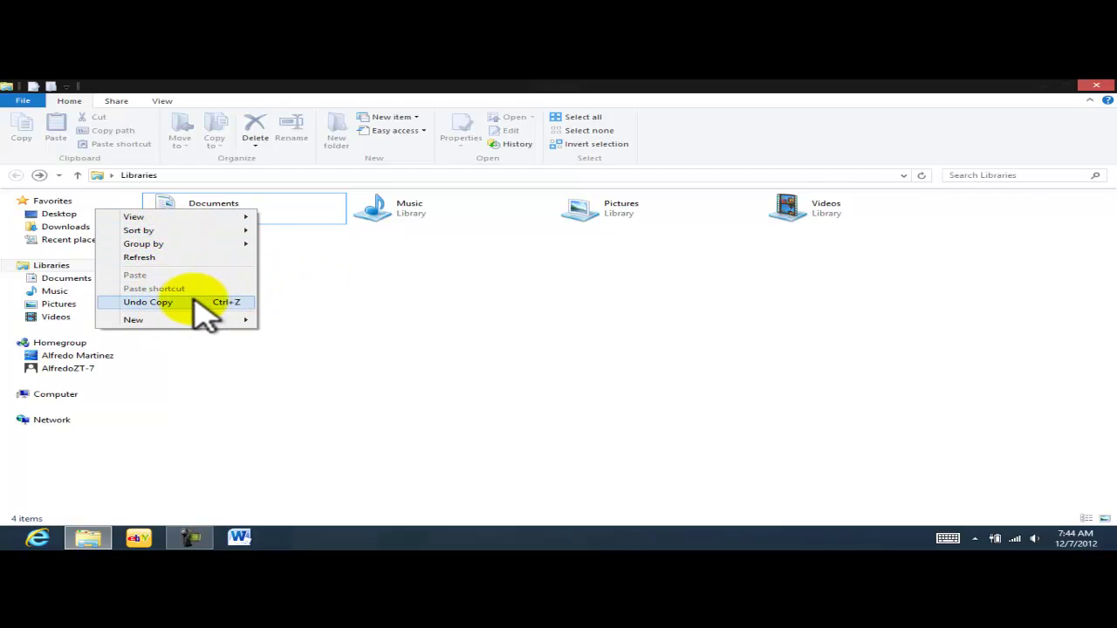
pyautogui.moveTo(184, 318)
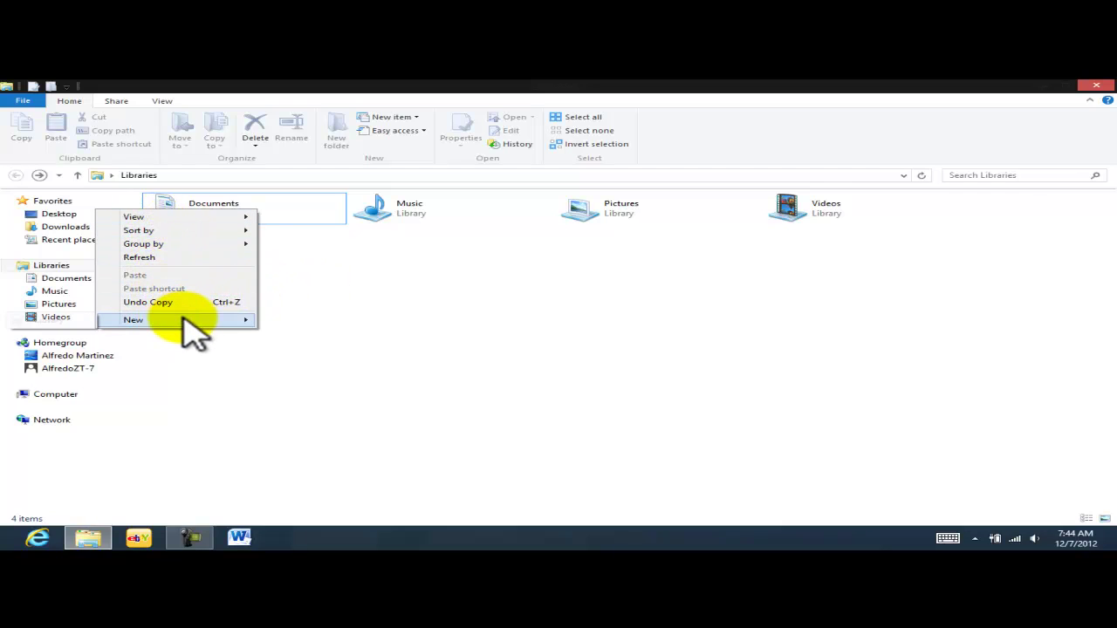
pyautogui.click(362, 274)
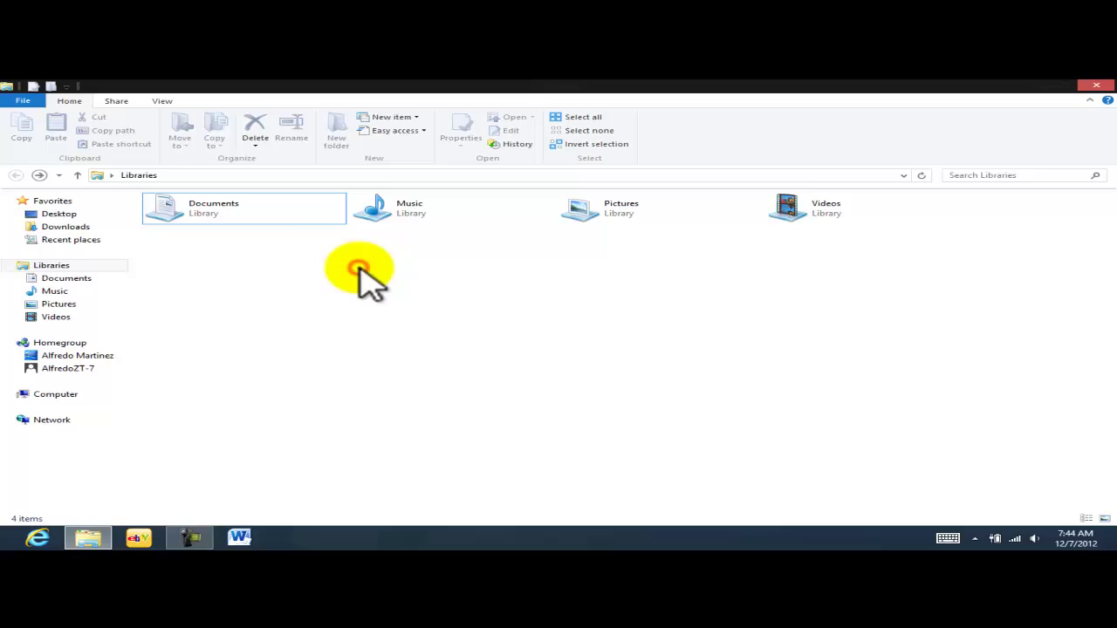
# Examine the Documents library's context commands, including Pin to Start and the Share with choices
pyautogui.click(158, 199)
pyautogui.rightClick(171, 209)
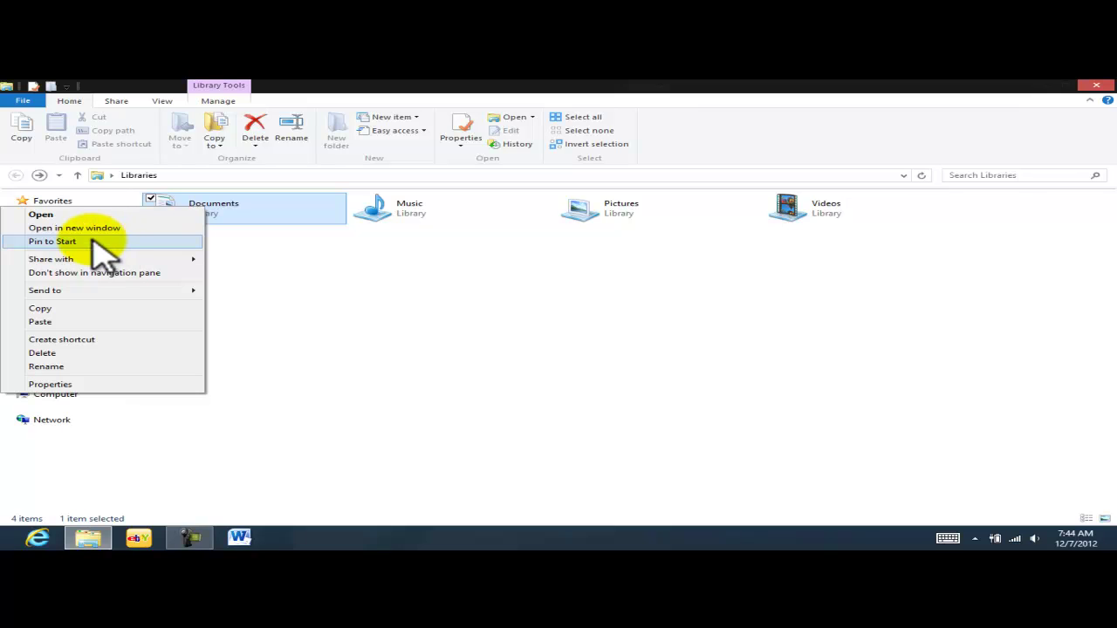
pyautogui.click(304, 292)
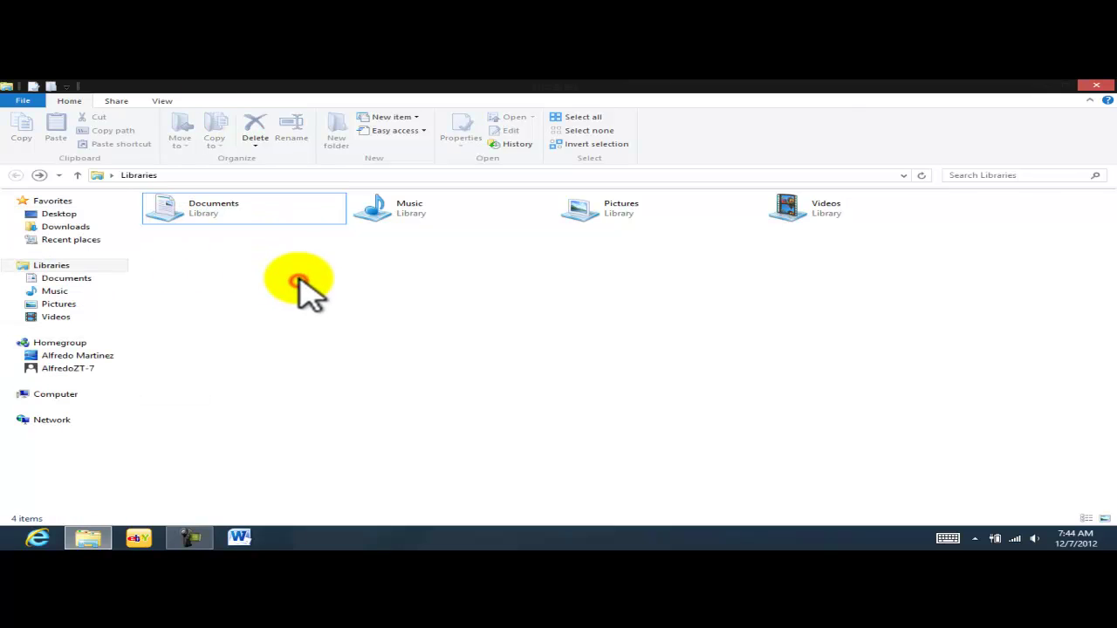
pyautogui.click(368, 301)
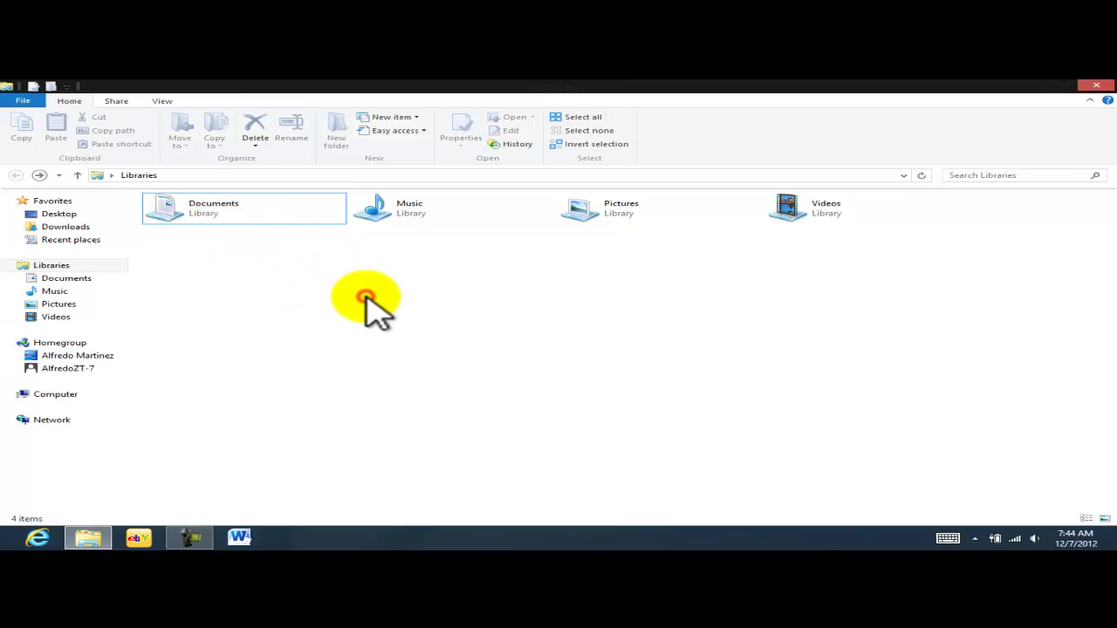
pyautogui.rightClick(207, 204)
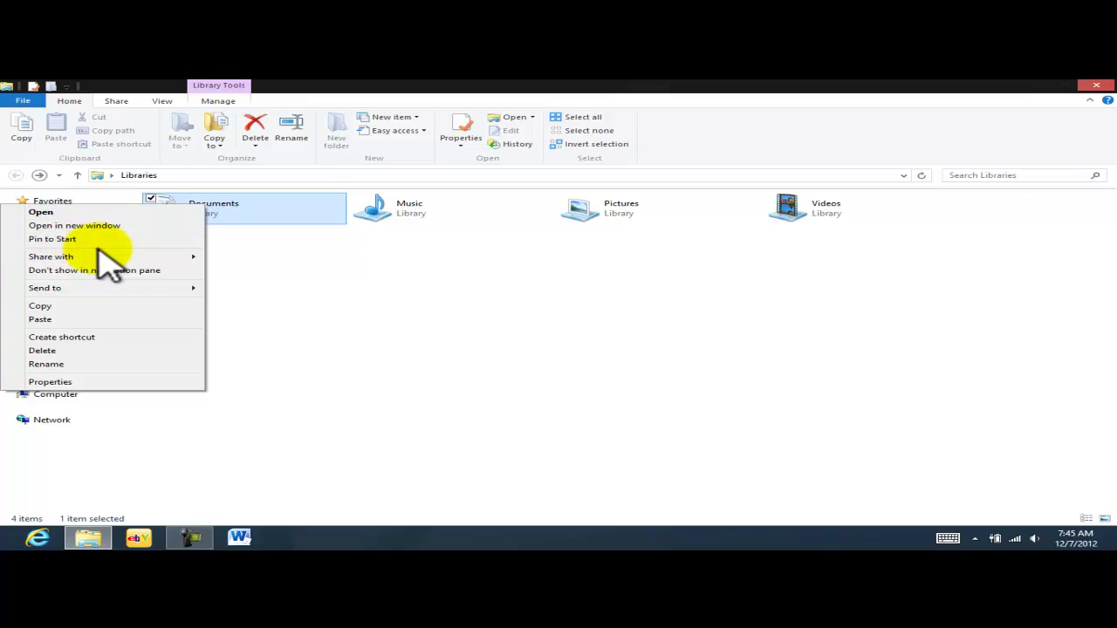
pyautogui.moveTo(103, 258)
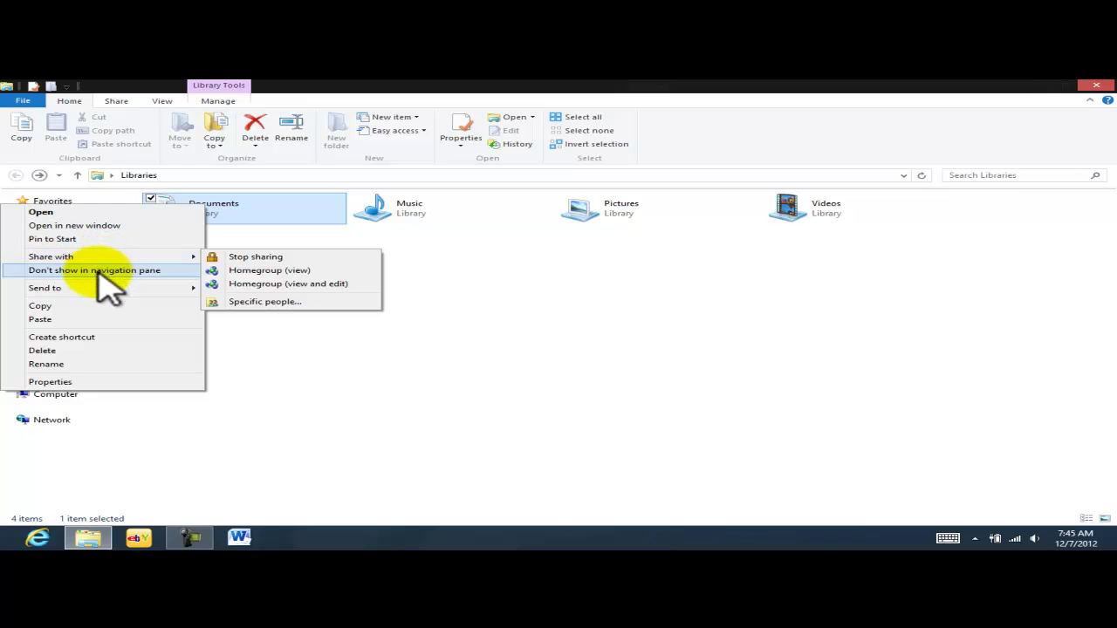
pyautogui.click(302, 286)
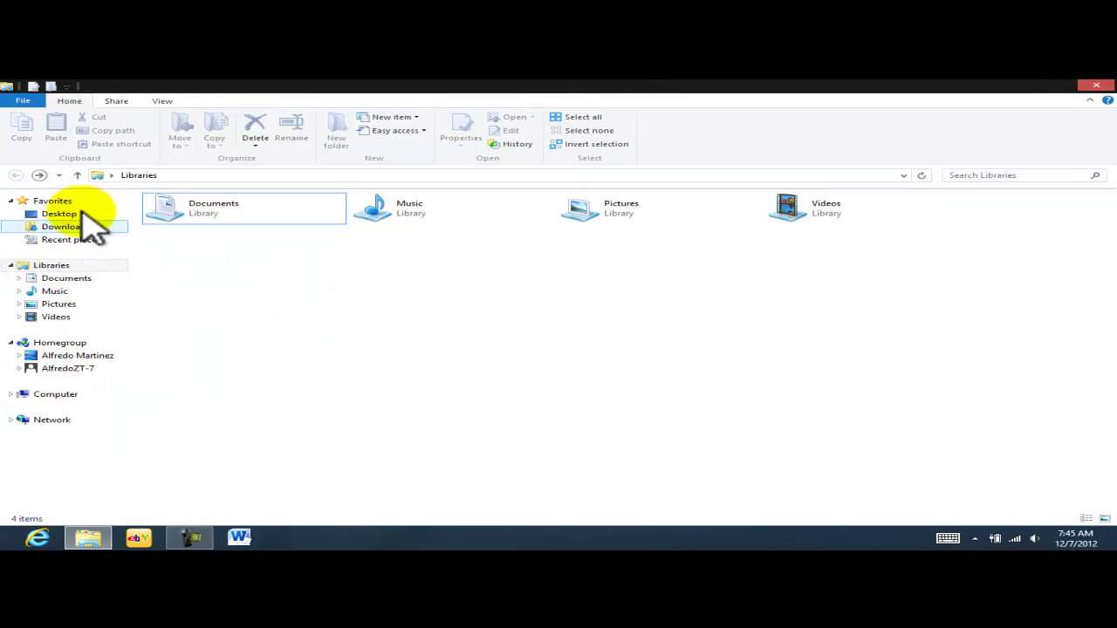
# Create a desktop shortcut to the Documents library
pyautogui.rightClick(244, 207)
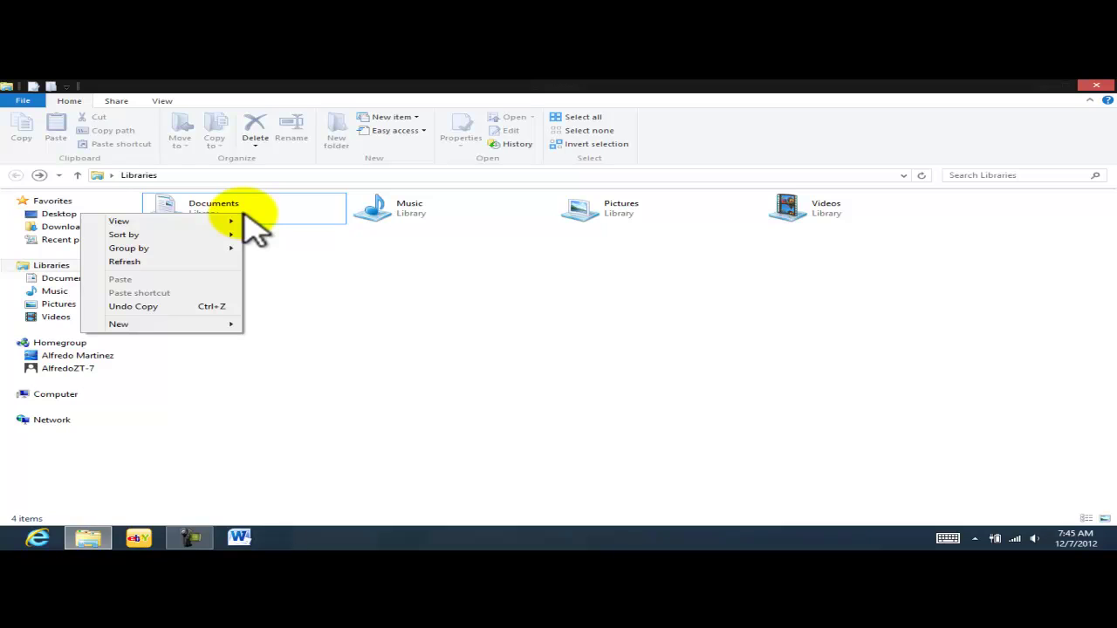
pyautogui.rightClick(283, 208)
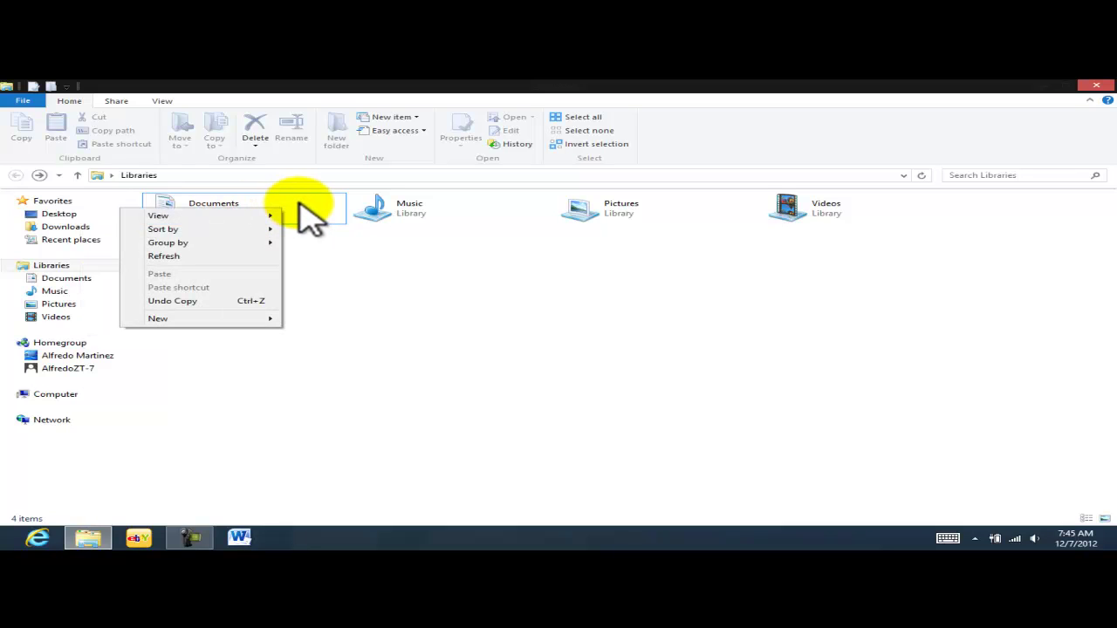
pyautogui.moveTo(228, 214)
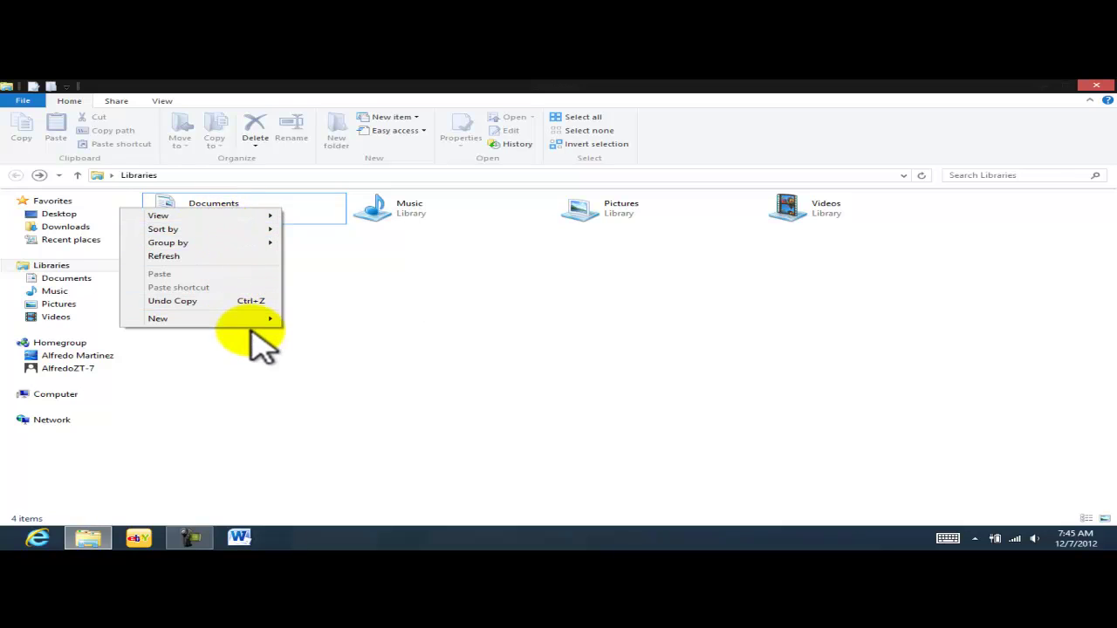
pyautogui.click(349, 307)
pyautogui.rightClick(168, 206)
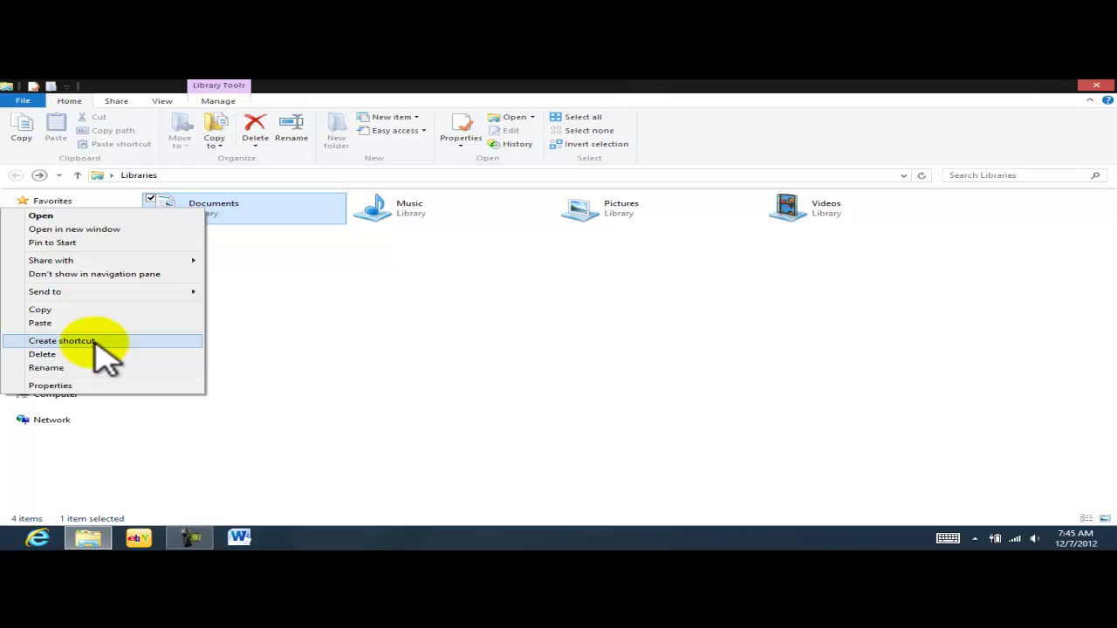
pyautogui.press('Escape')
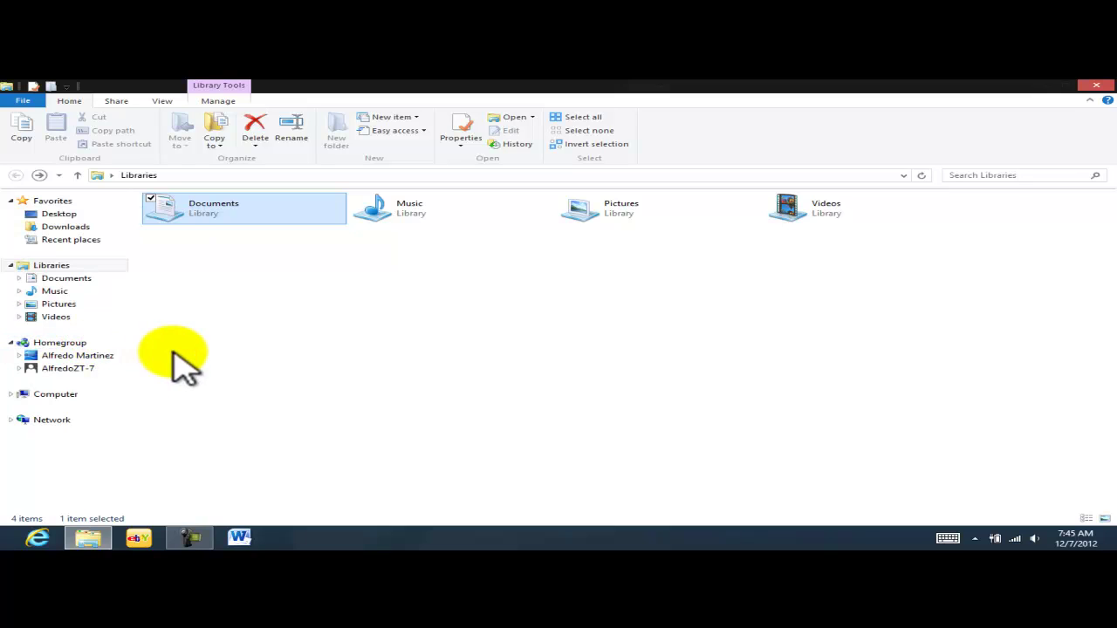
# Minimize the Libraries window and open the Documents library from its desktop shortcut
pyautogui.click(1044, 87)
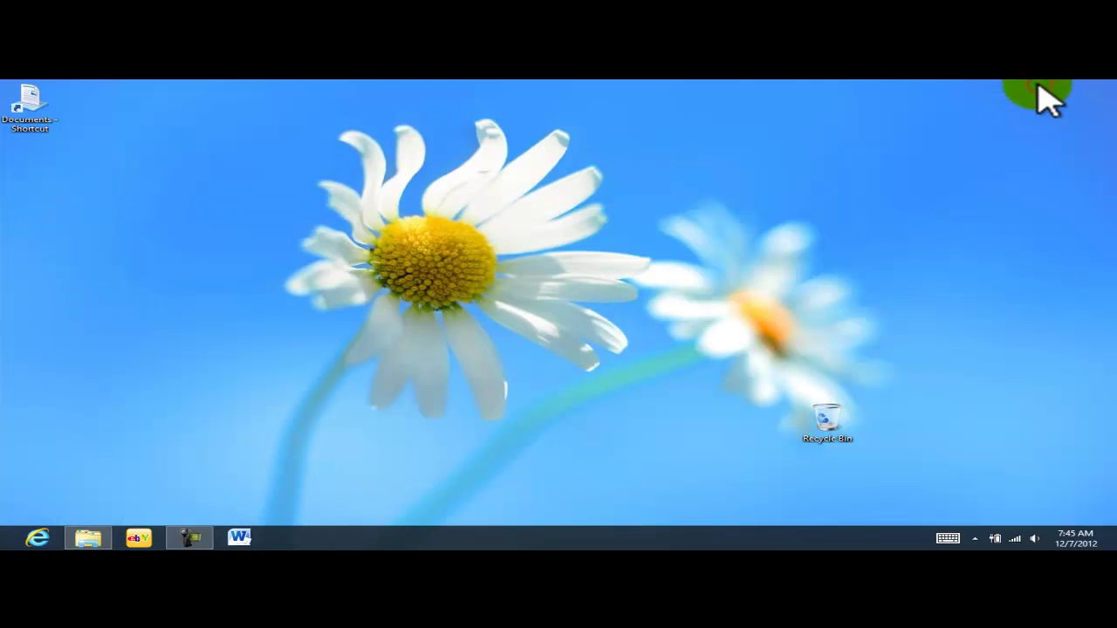
pyautogui.click(30, 106)
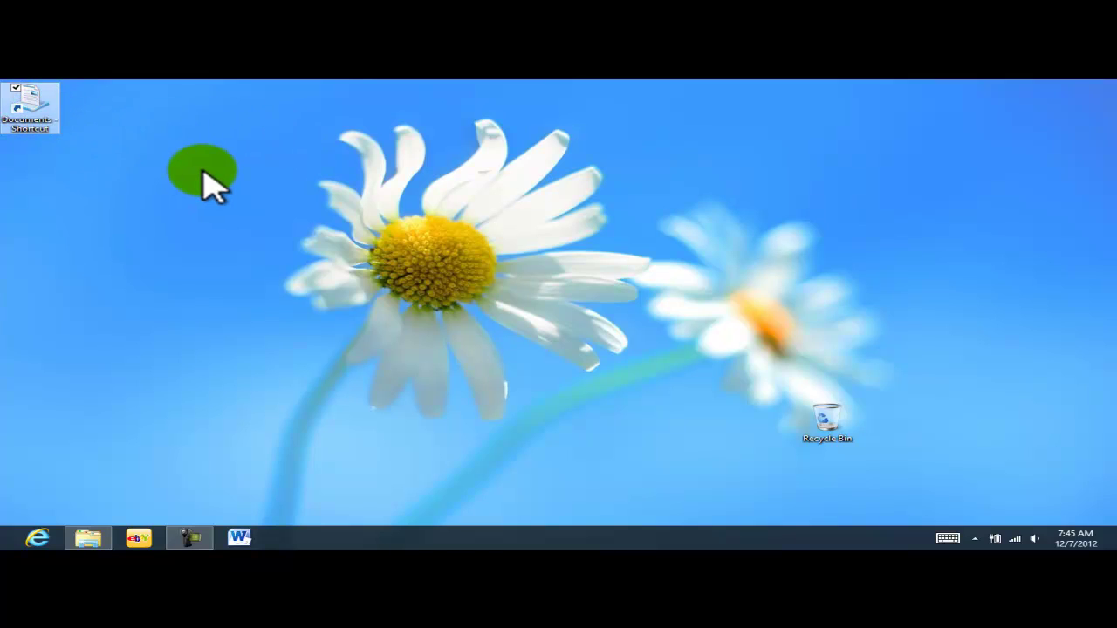
pyautogui.doubleClick(27, 105)
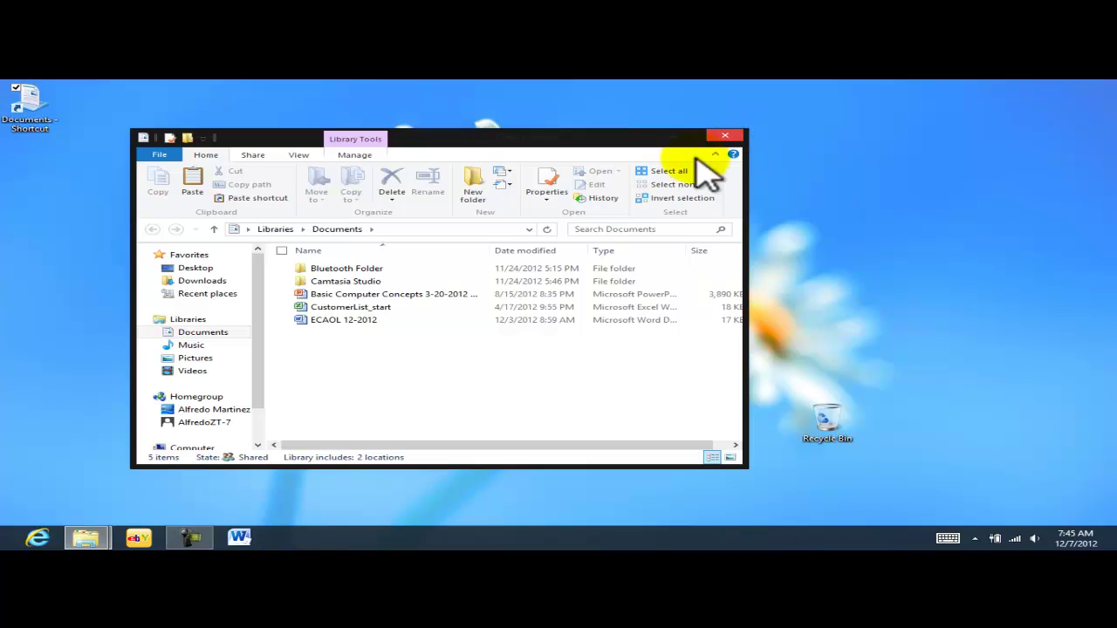
# Preview the two open File Explorer windows, switch back to the Libraries window and clear the Documents selection
pyautogui.moveTo(106, 541)
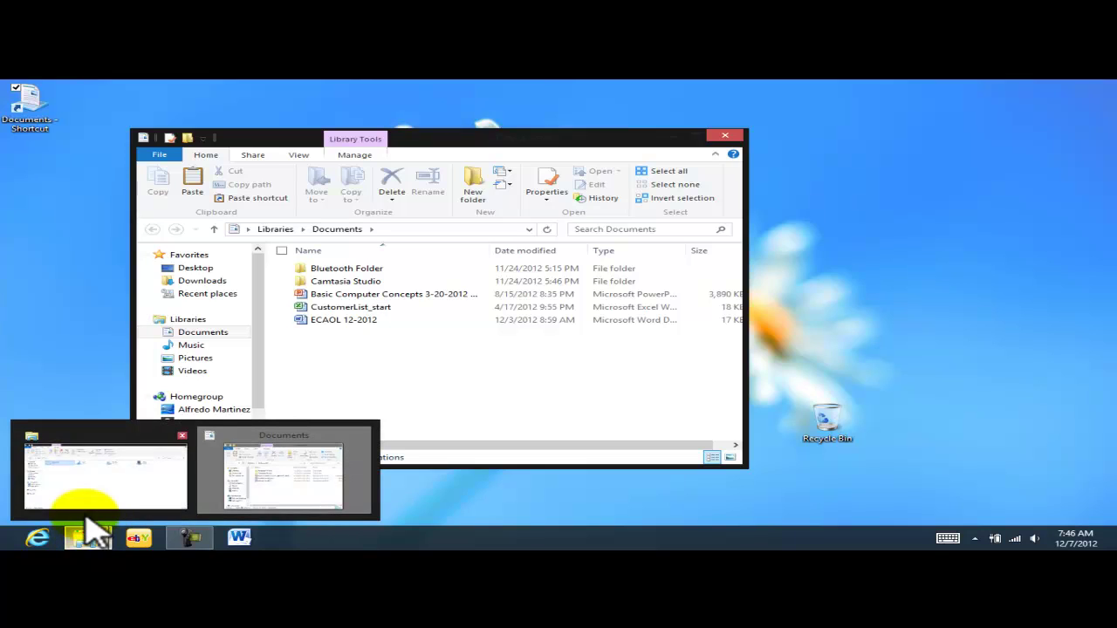
pyautogui.moveTo(92, 497)
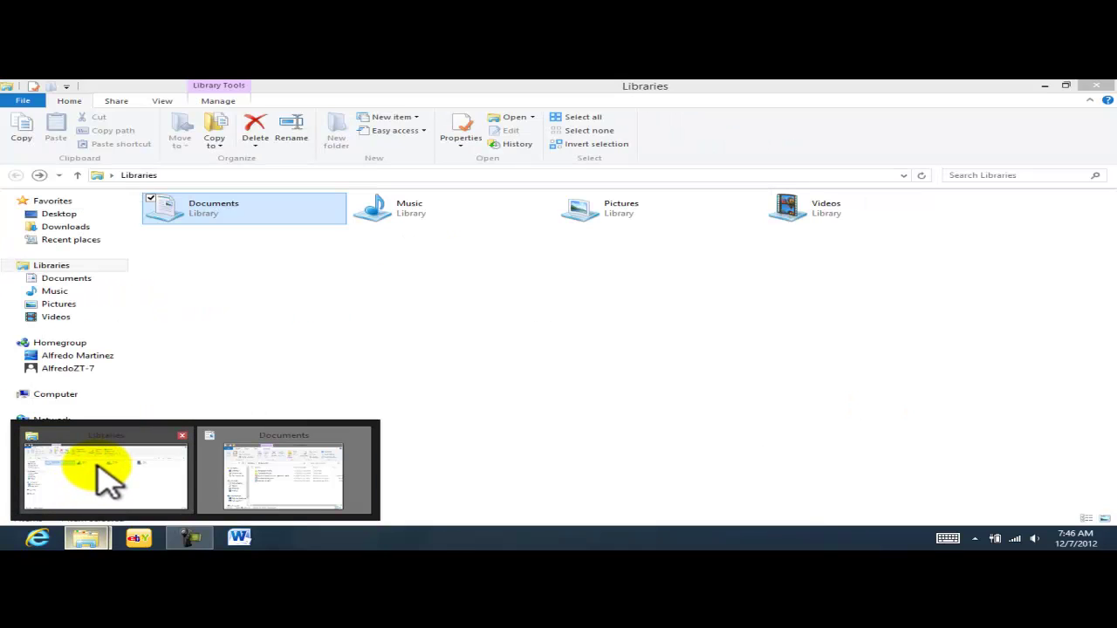
pyautogui.moveTo(279, 481)
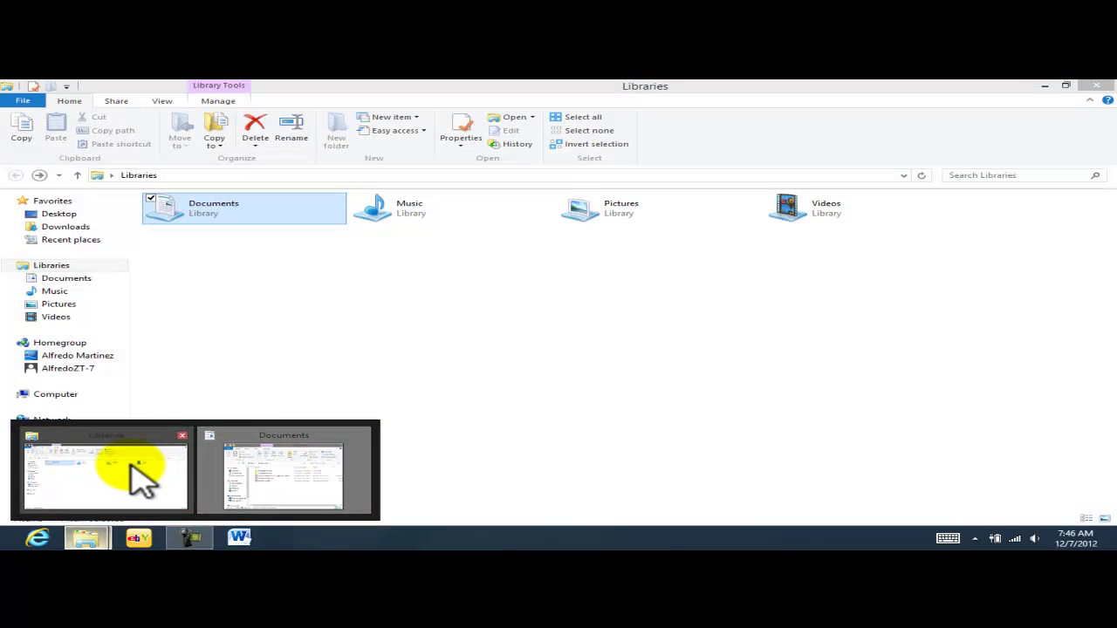
pyautogui.click(138, 474)
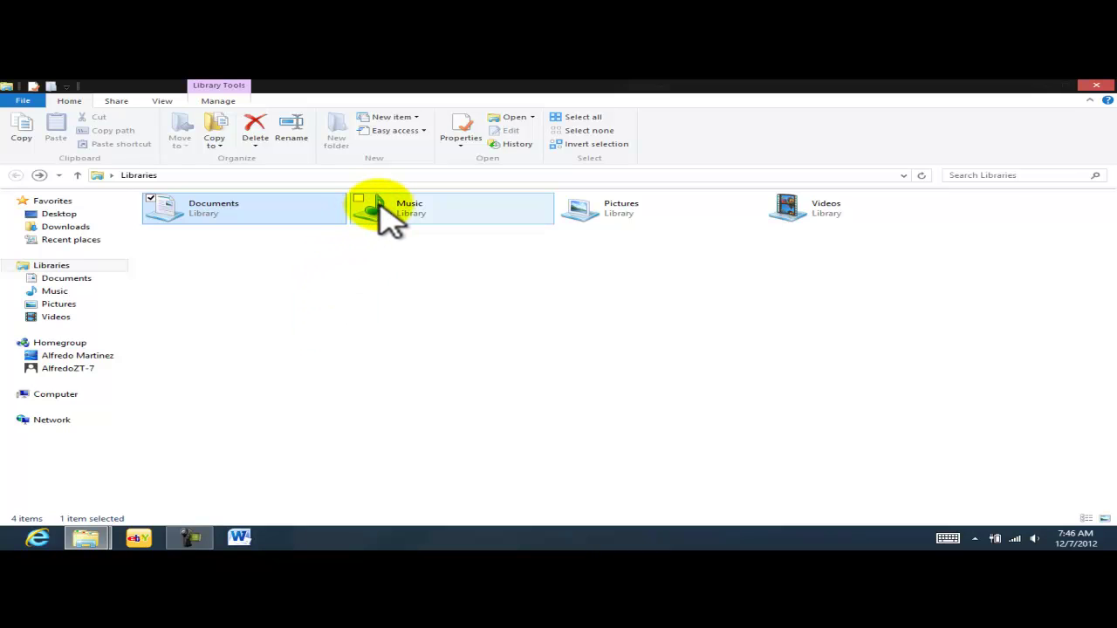
pyautogui.click(405, 323)
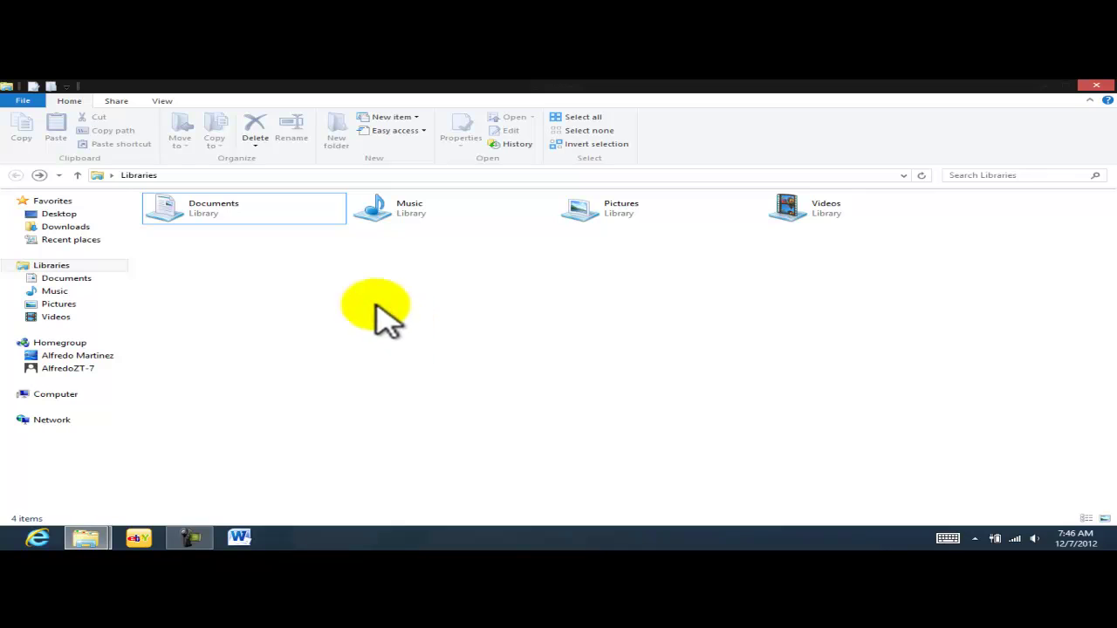
# Create a desktop shortcut to the Music library
pyautogui.click(388, 207)
pyautogui.rightClick(390, 209)
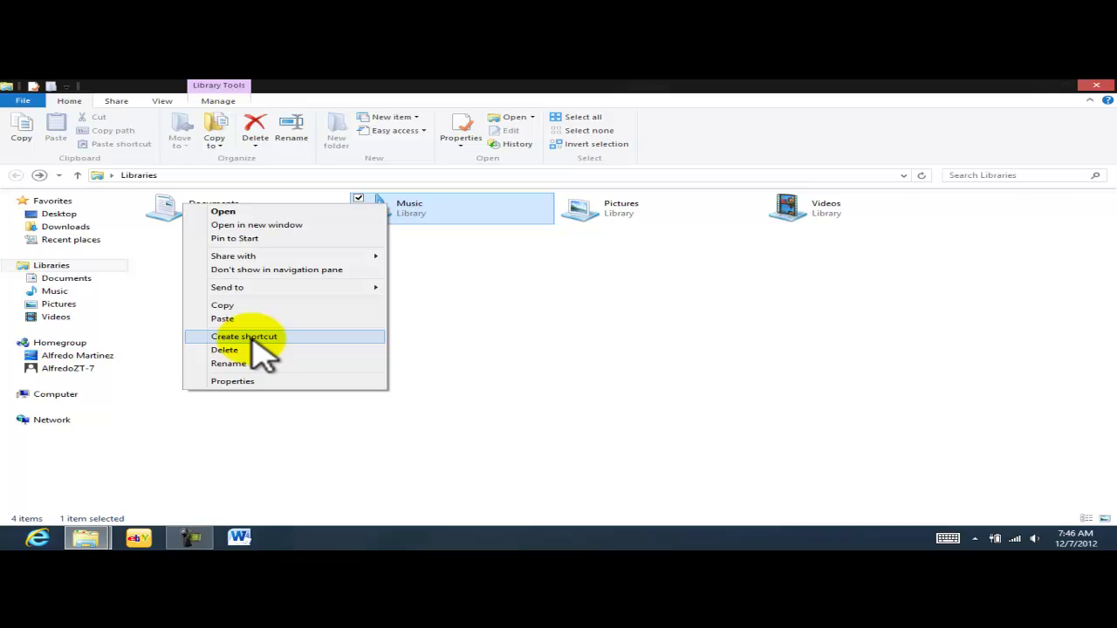
pyautogui.click(573, 349)
pyautogui.click(576, 345)
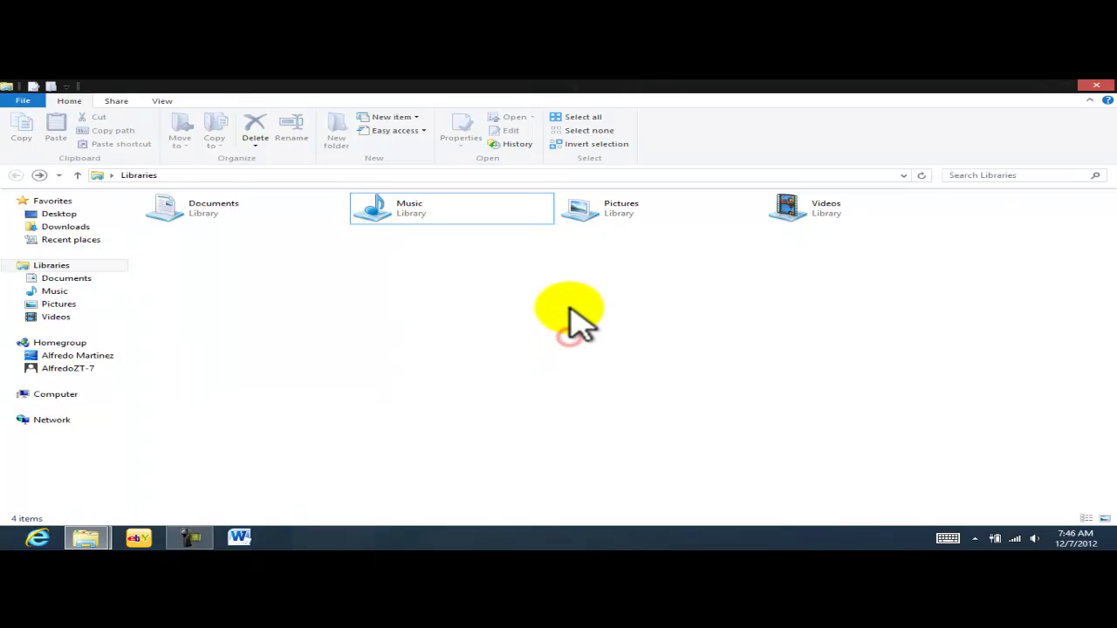
pyautogui.rightClick(423, 211)
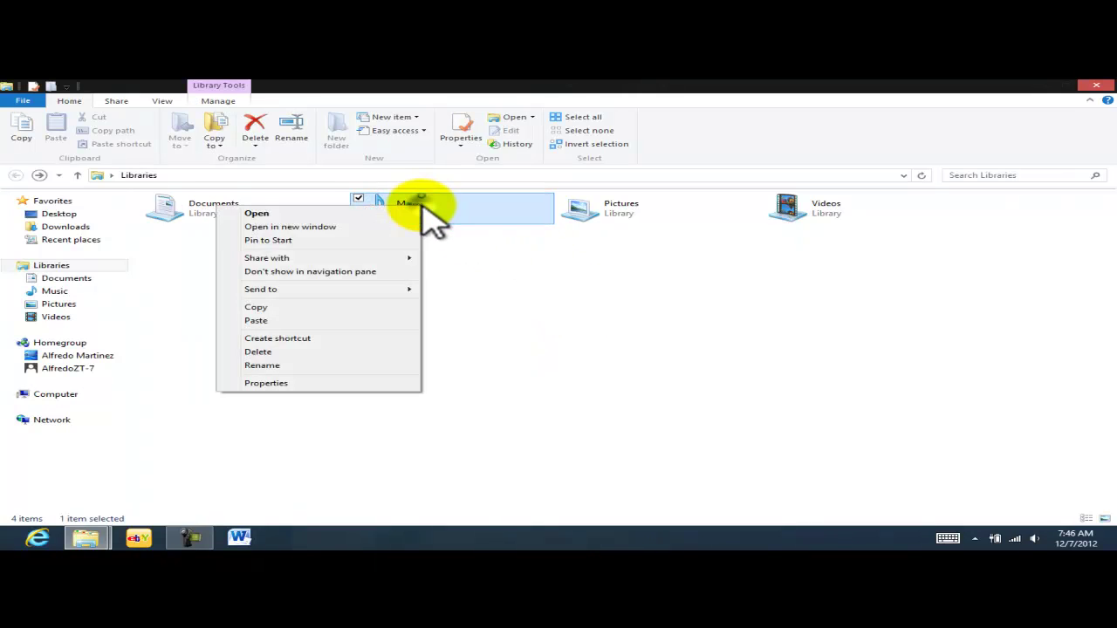
pyautogui.click(302, 338)
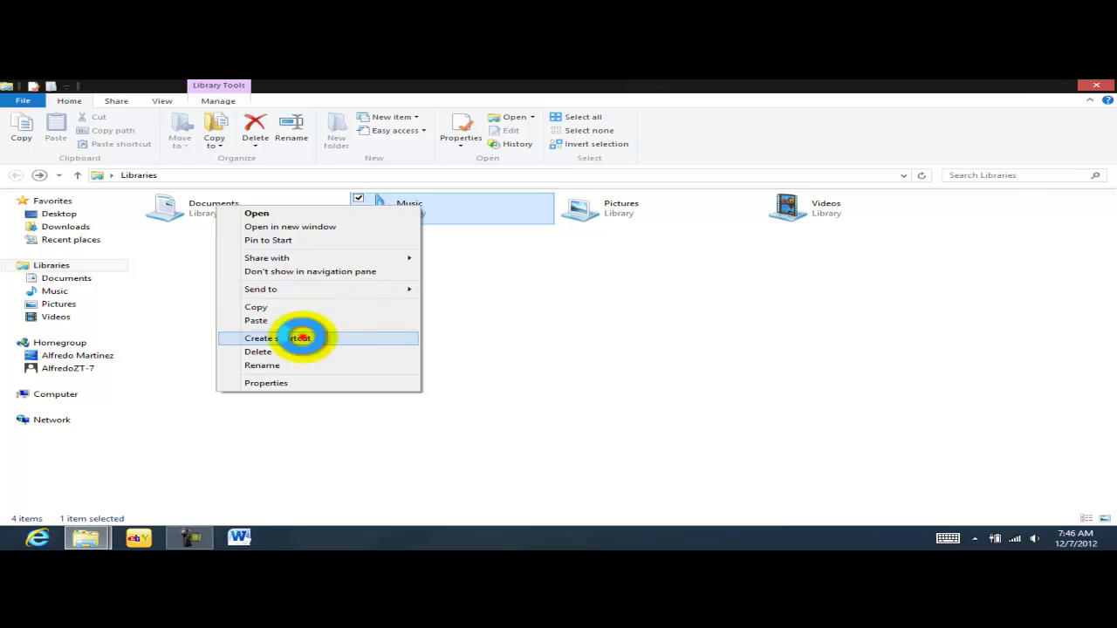
# Minimize the Libraries window, close the Documents window and select the Music shortcut on the desktop
pyautogui.click(1042, 90)
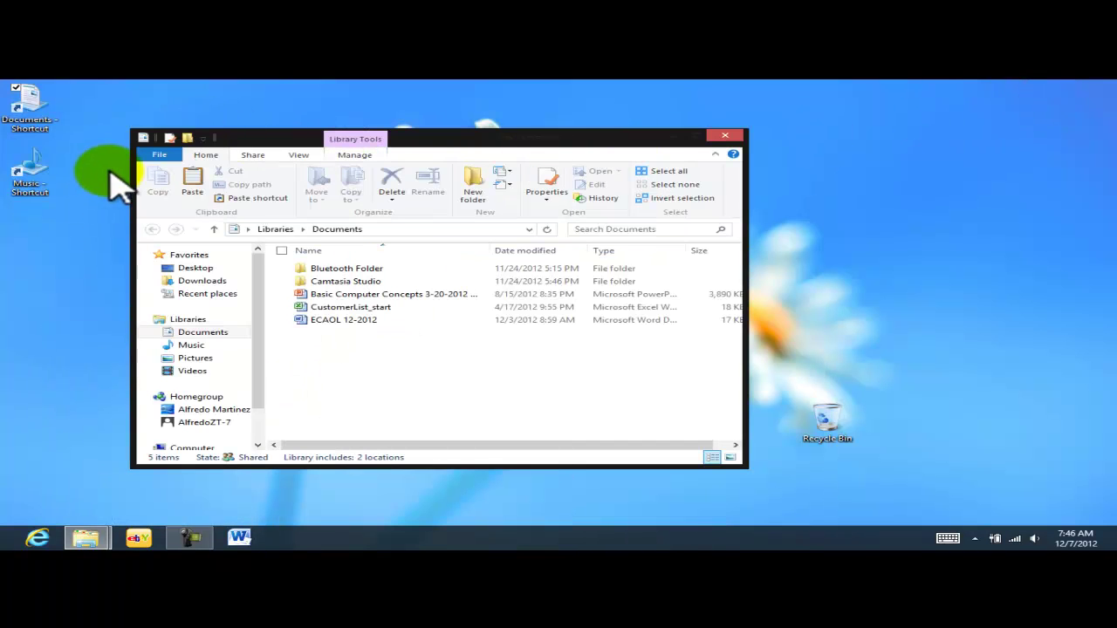
pyautogui.click(725, 136)
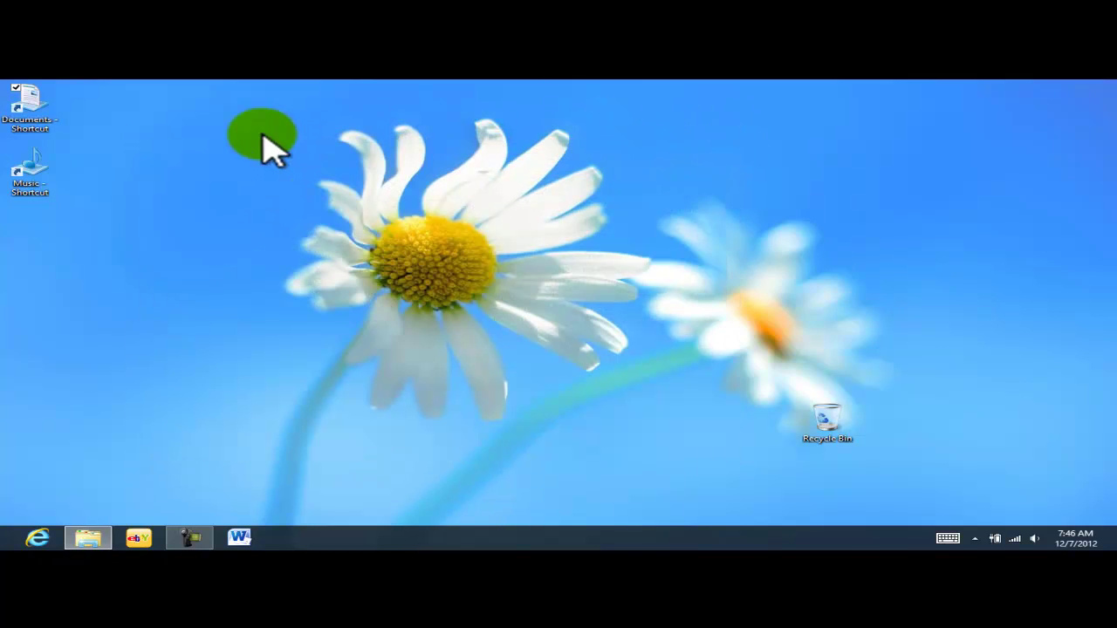
pyautogui.click(29, 177)
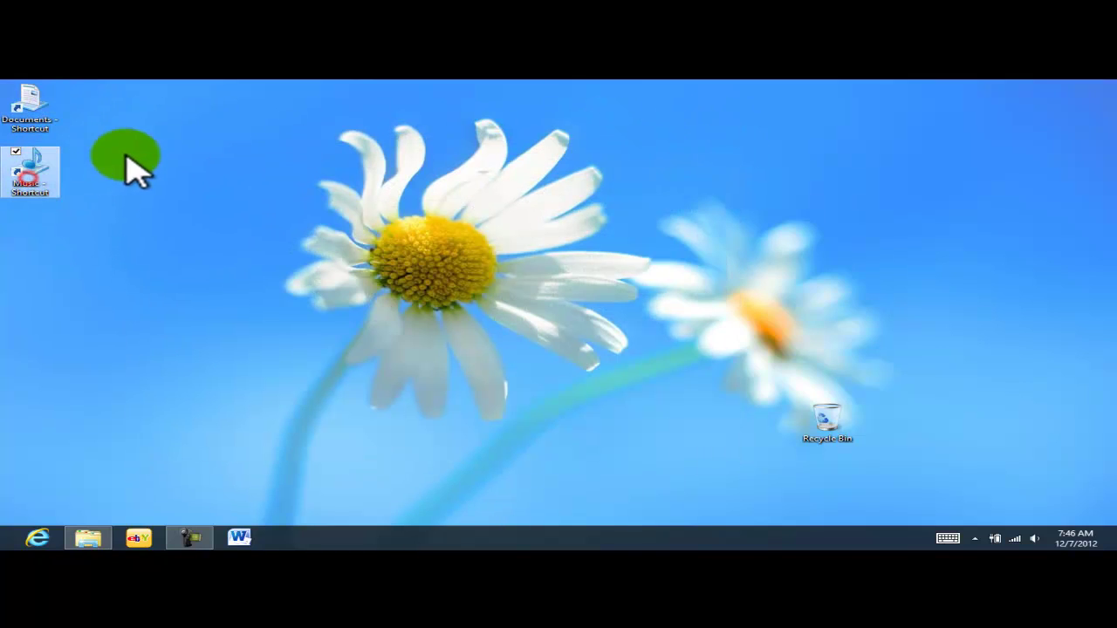
# Select the Documents and Music shortcuts on the desktop together and delete both
pyautogui.click(104, 90)
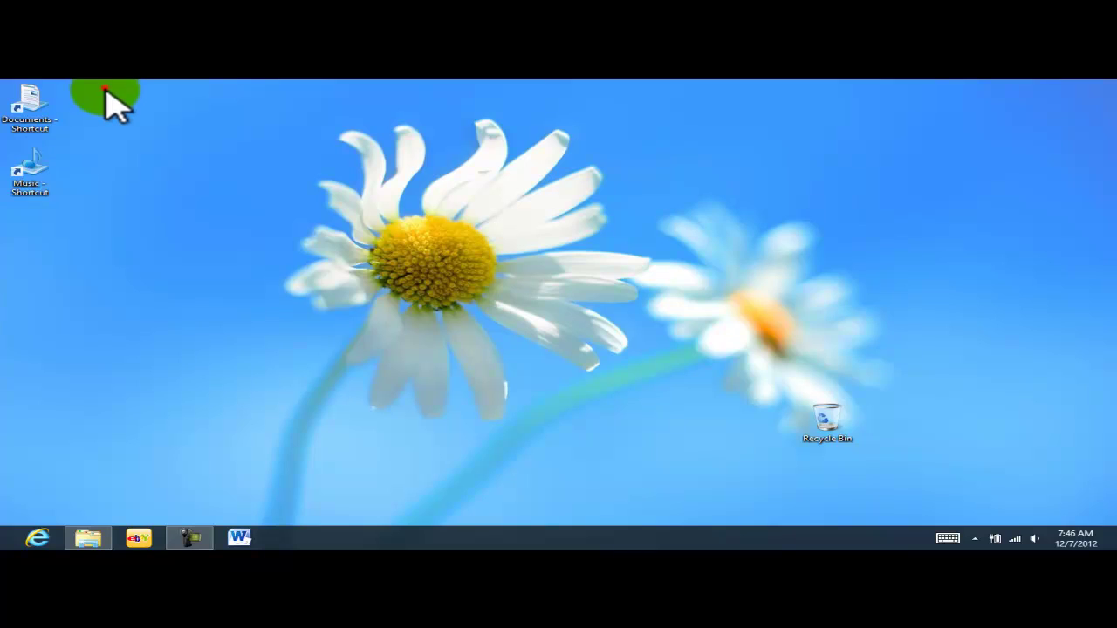
pyautogui.moveTo(104, 90); pyautogui.dragTo(43, 212)
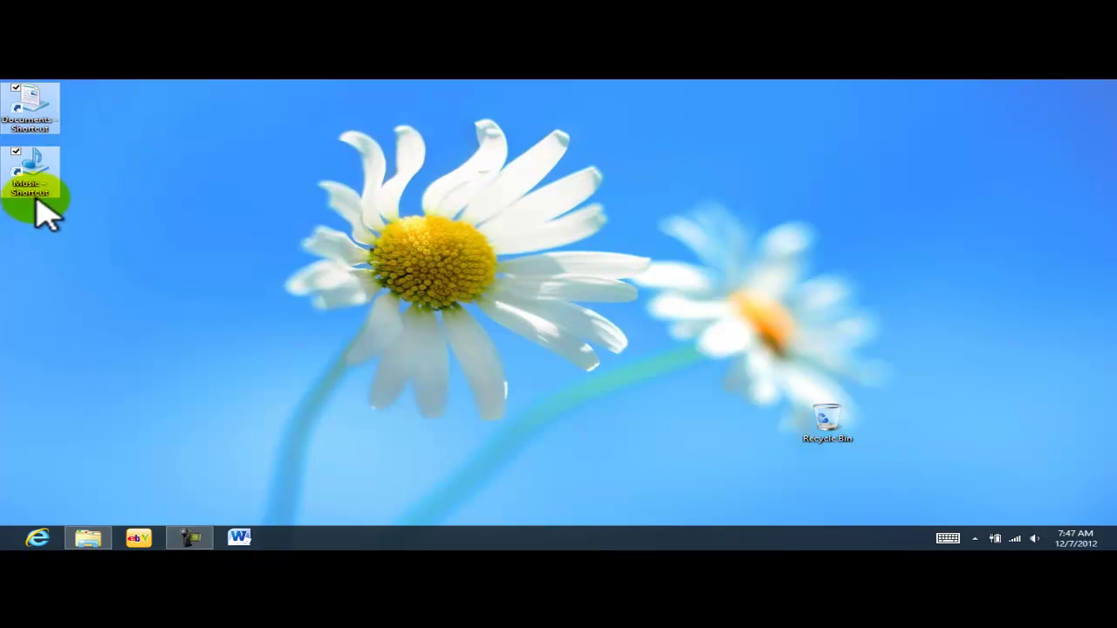
pyautogui.click(98, 93)
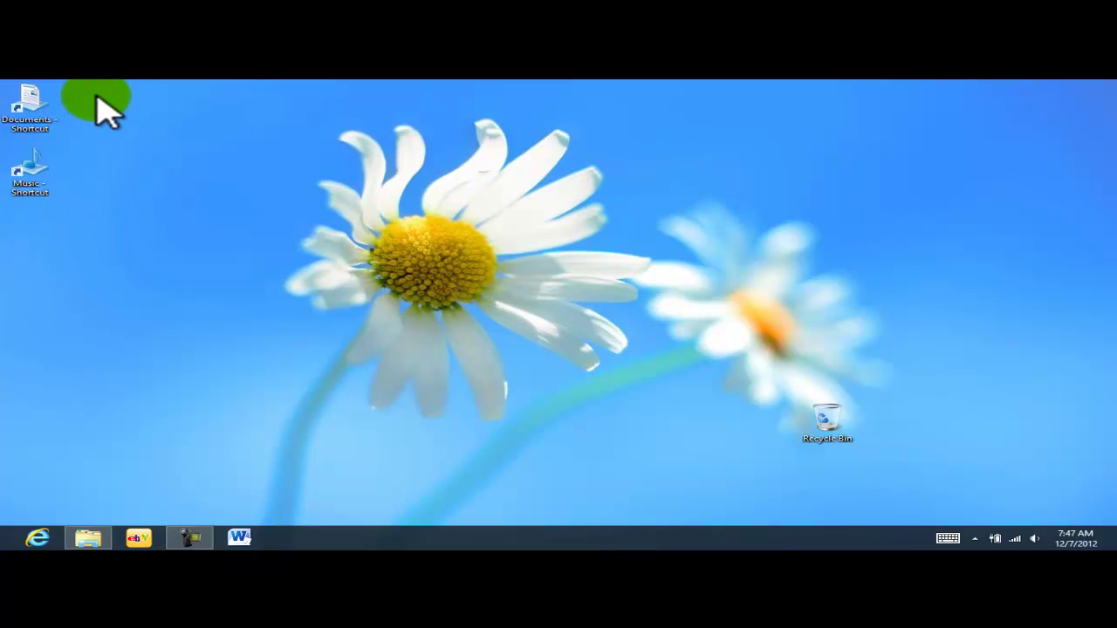
pyautogui.moveTo(101, 122); pyautogui.dragTo(25, 219)
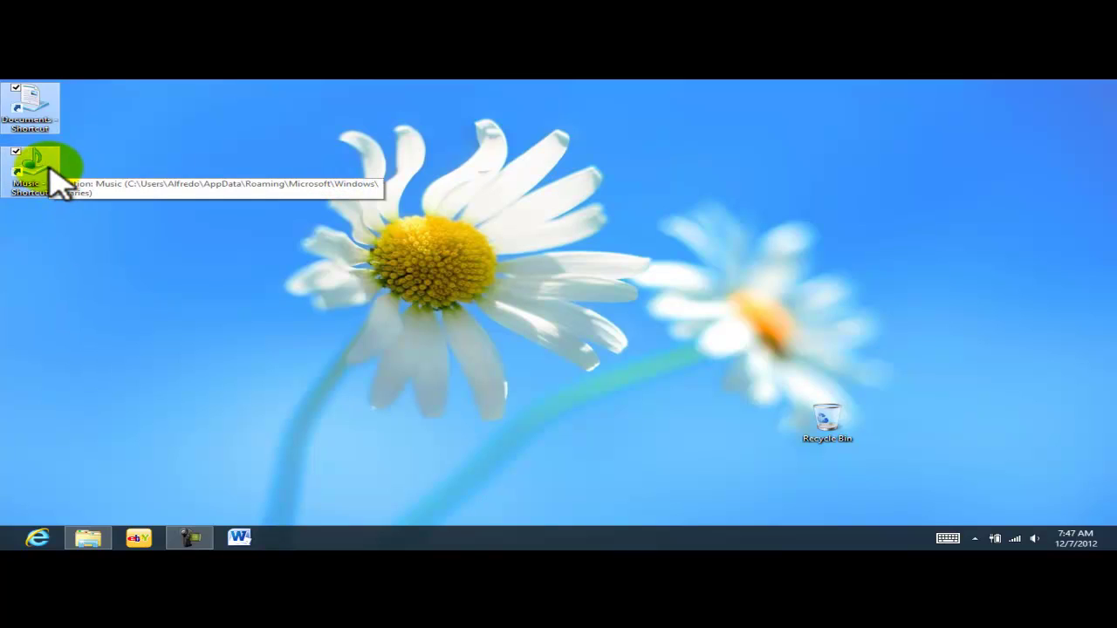
pyautogui.press('Delete')
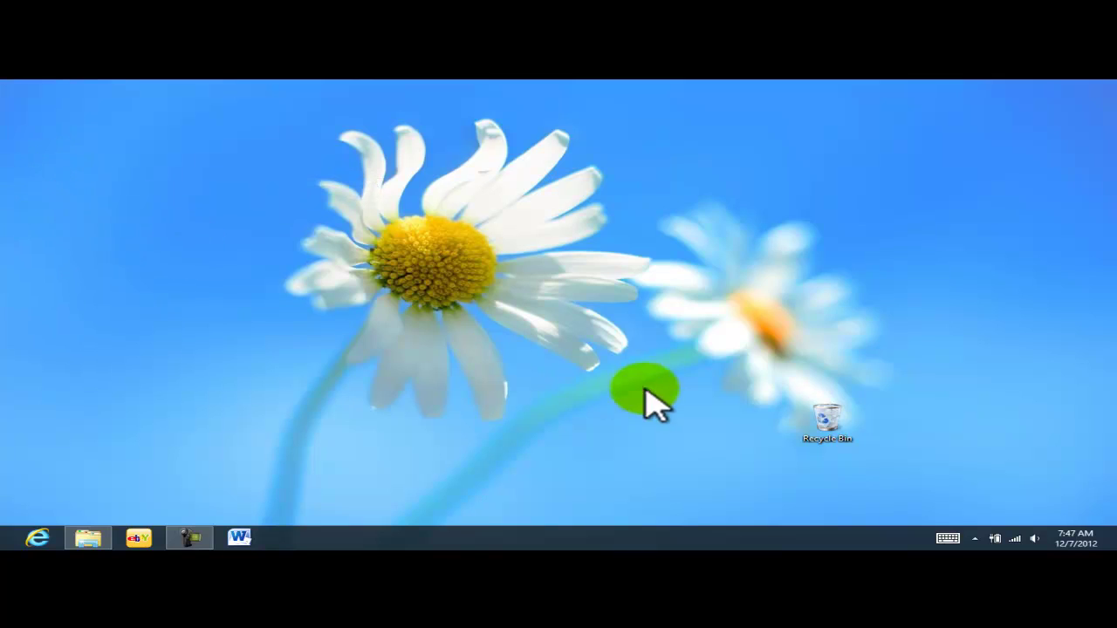
pyautogui.click(826, 417)
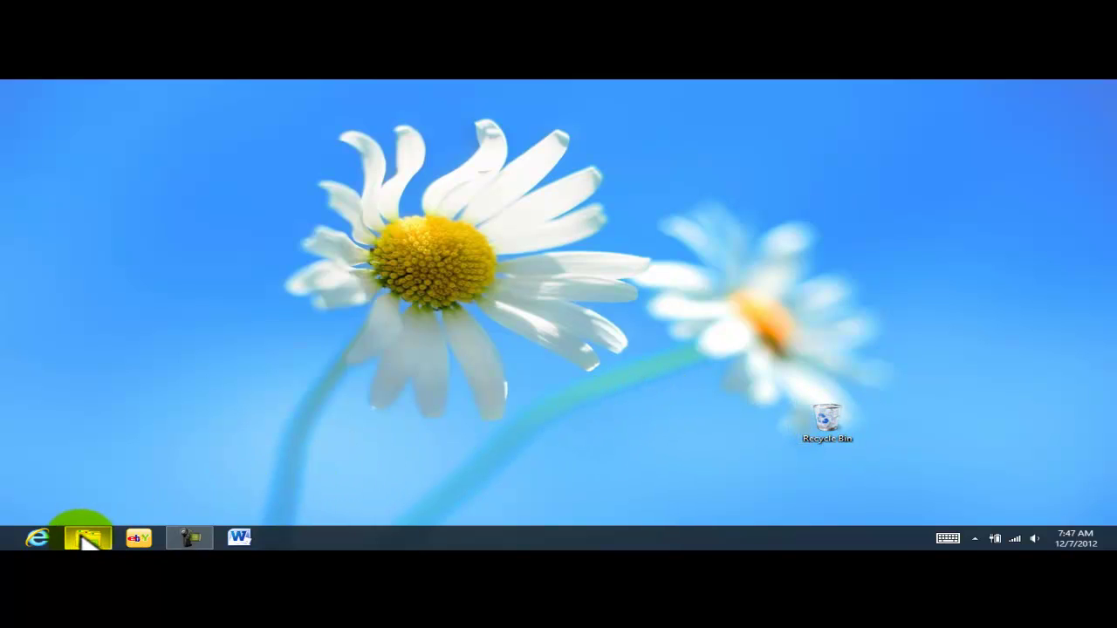
# Return to the Libraries window and review the Music library's context commands without applying any
pyautogui.moveTo(87, 539)
pyautogui.click(91, 479)
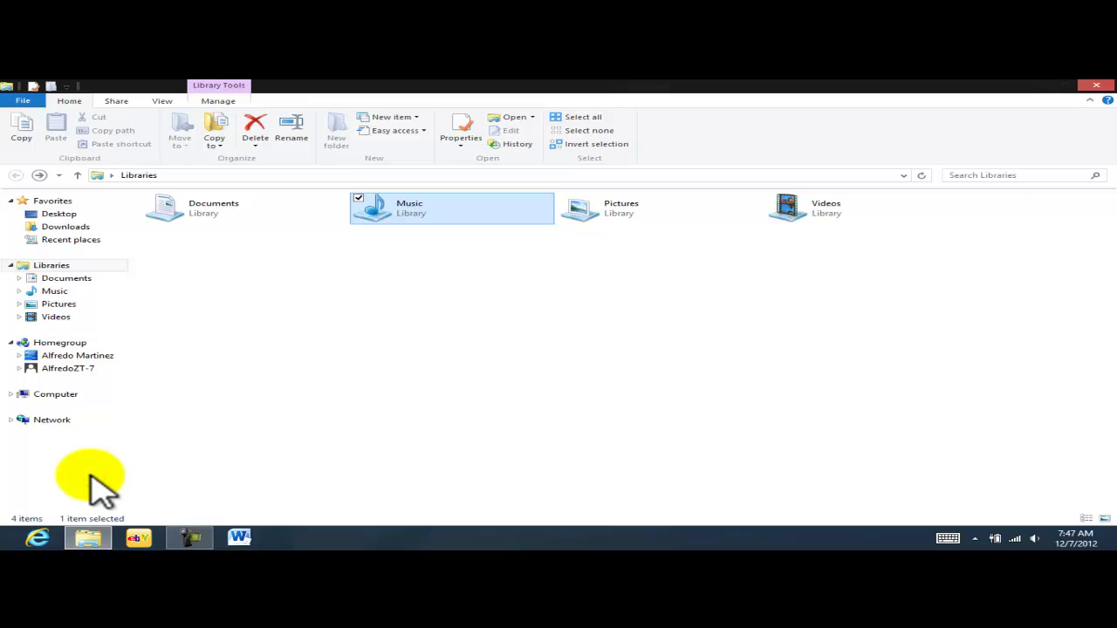
pyautogui.click(406, 283)
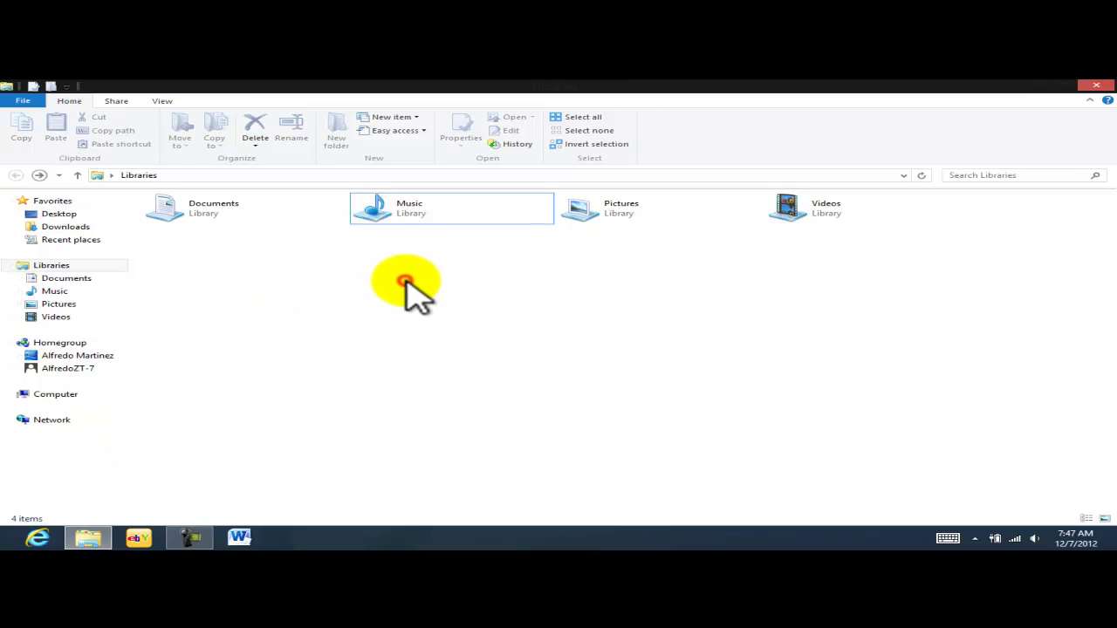
pyautogui.rightClick(407, 209)
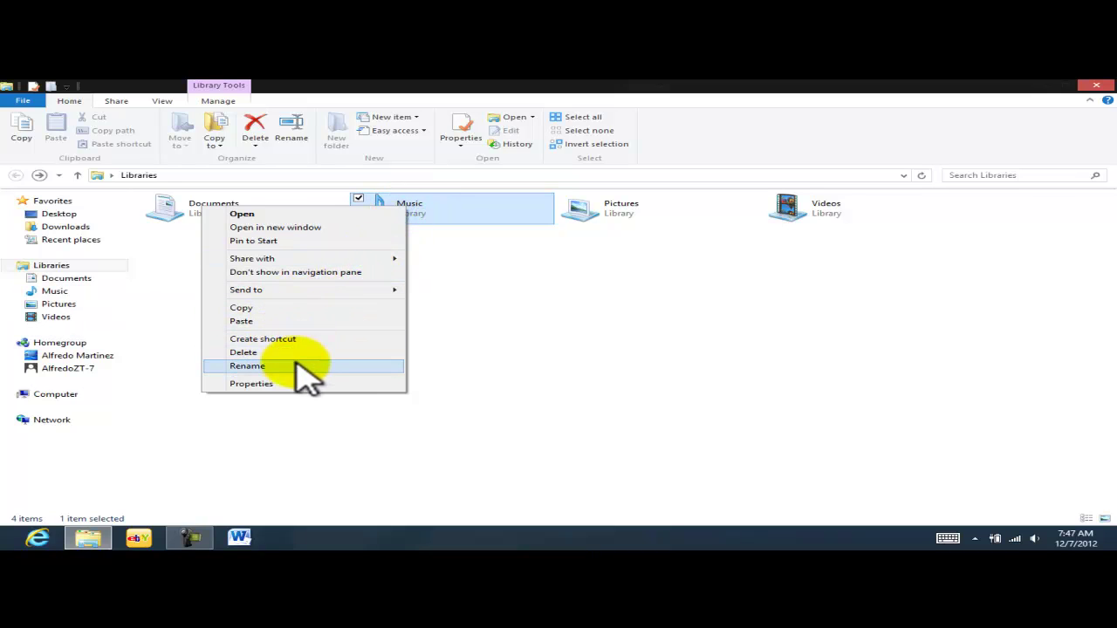
pyautogui.click(489, 319)
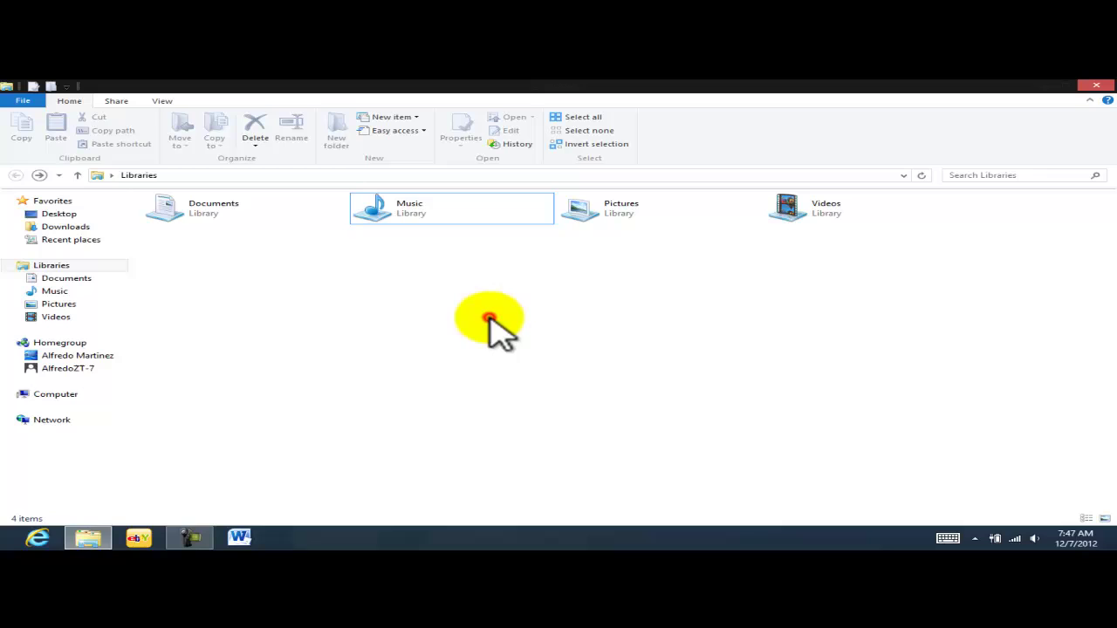
# Select the Music library and examine the New item and Easy access choices available for it
pyautogui.click(443, 214)
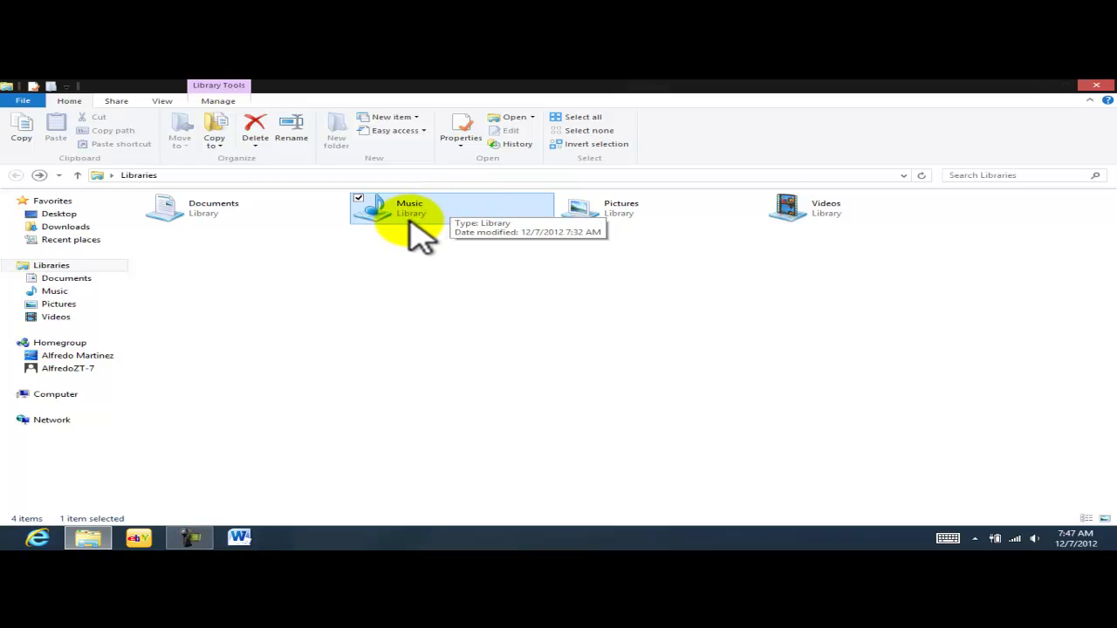
pyautogui.click(418, 117)
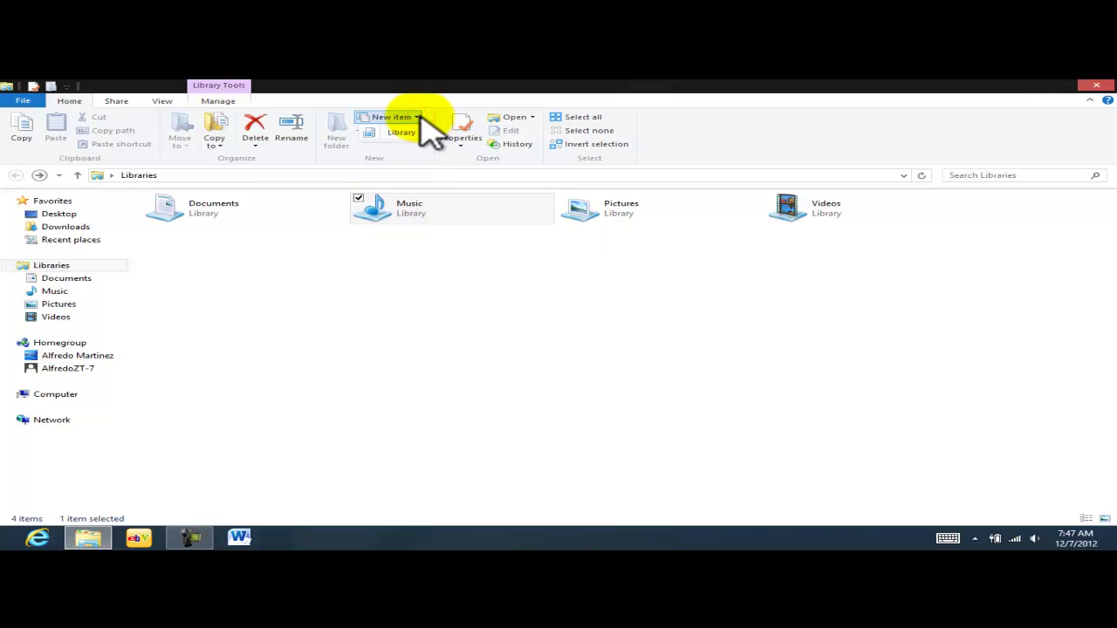
pyautogui.click(418, 117)
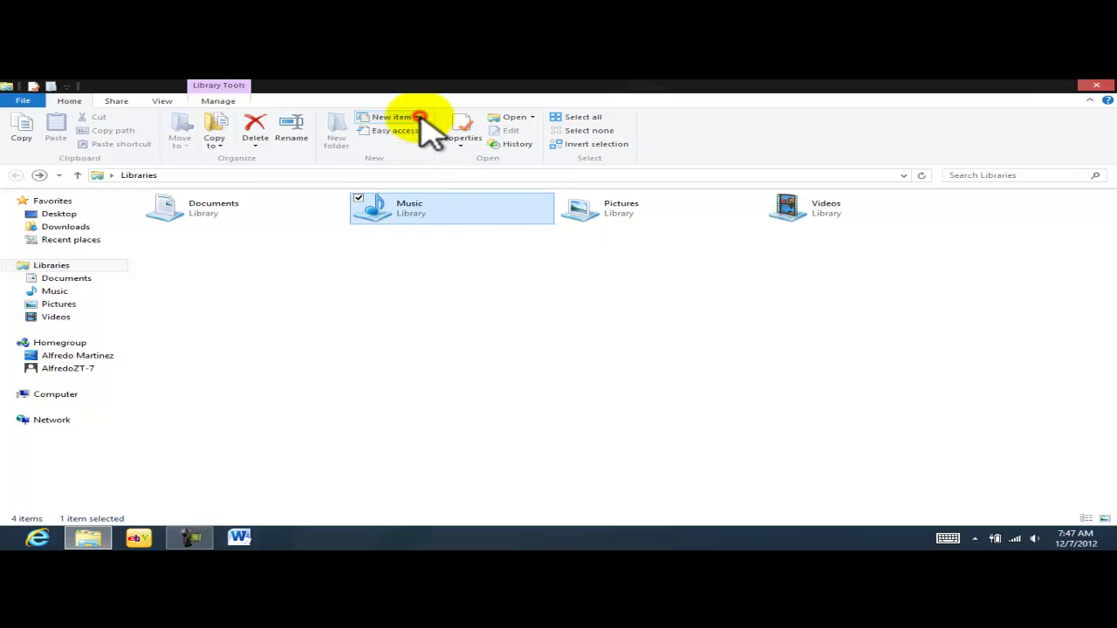
pyautogui.click(421, 131)
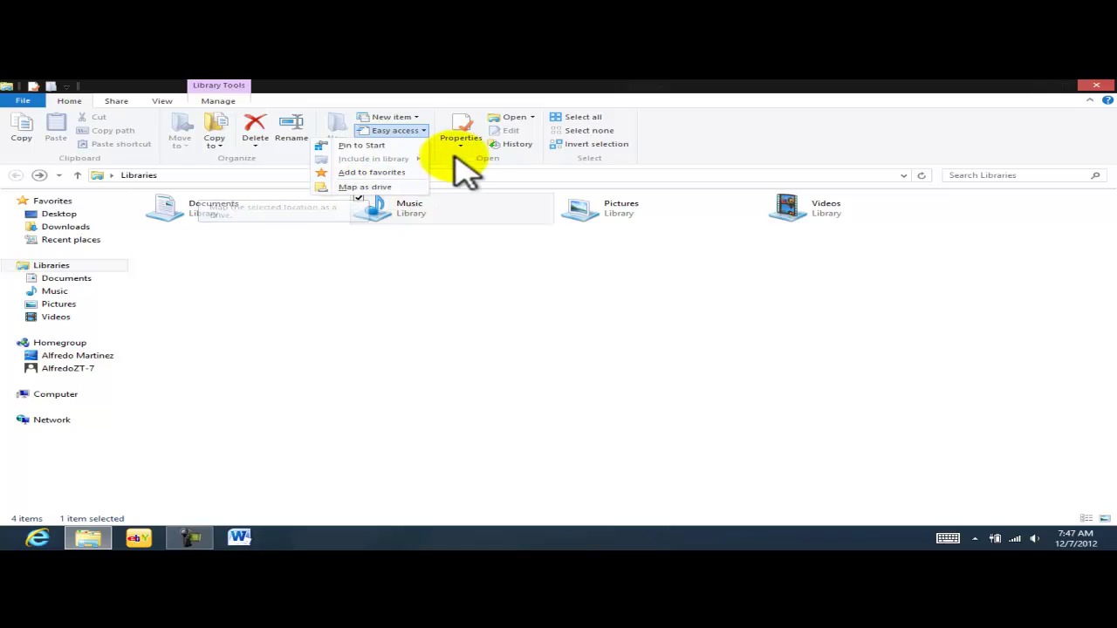
# View the Music library's properties, moving the dialog clear of the library icon, and cancel without changes
pyautogui.click(461, 147)
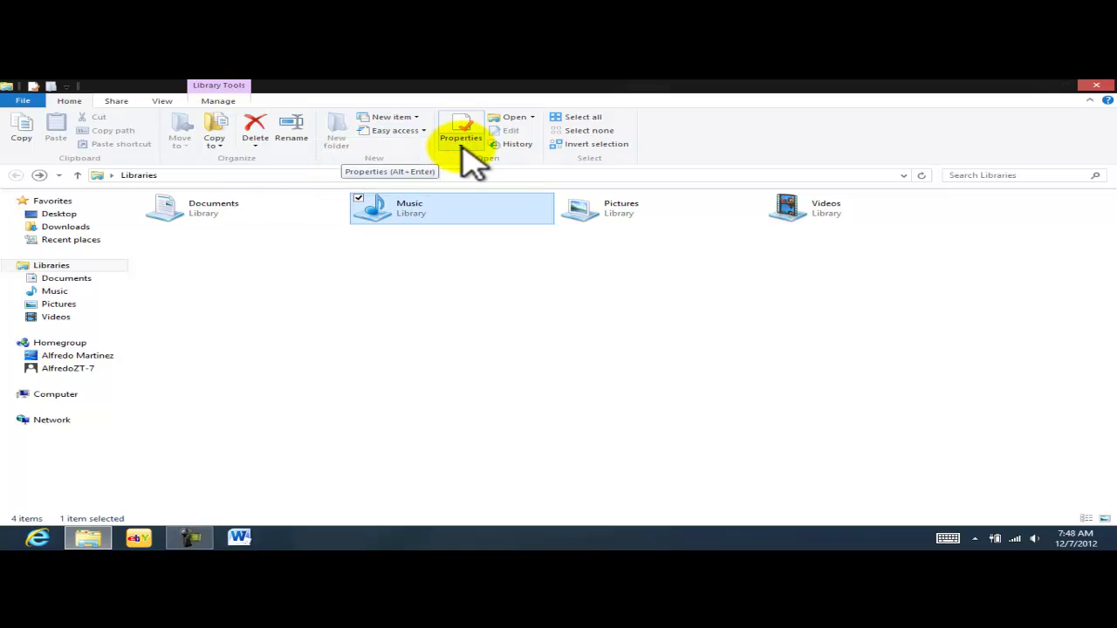
pyautogui.click(461, 146)
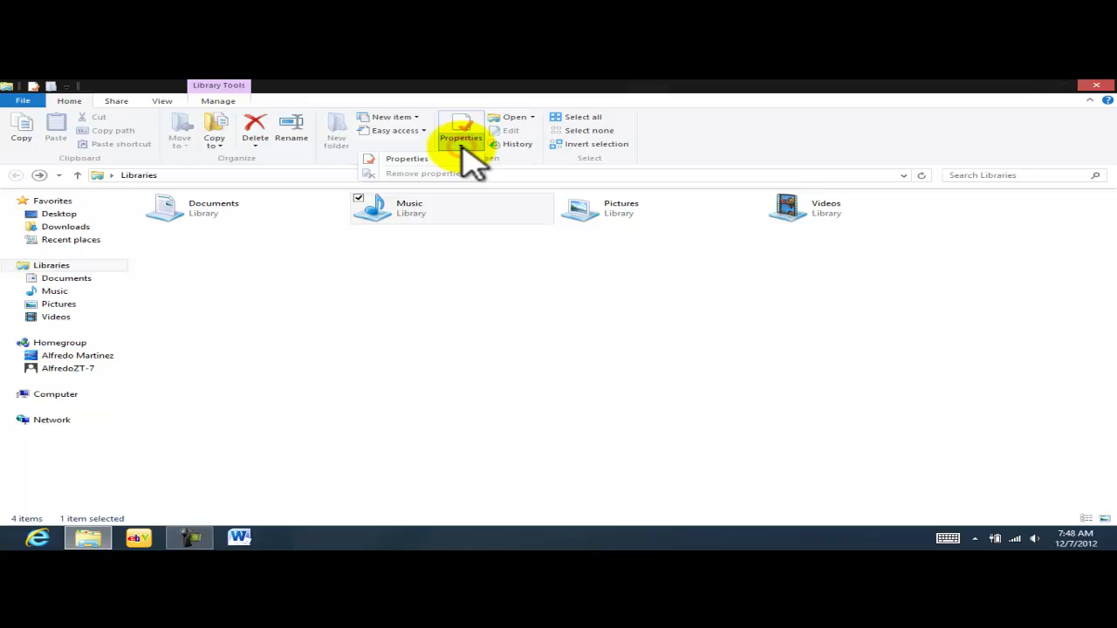
pyautogui.click(407, 159)
pyautogui.moveTo(596, 171); pyautogui.dragTo(643, 128)
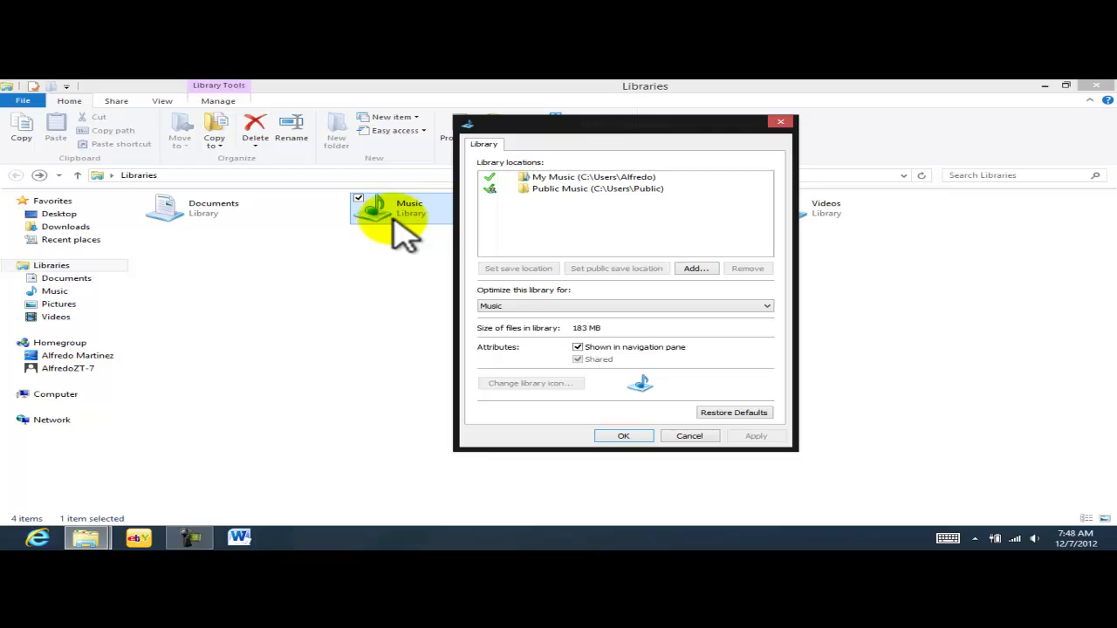
pyautogui.click(679, 434)
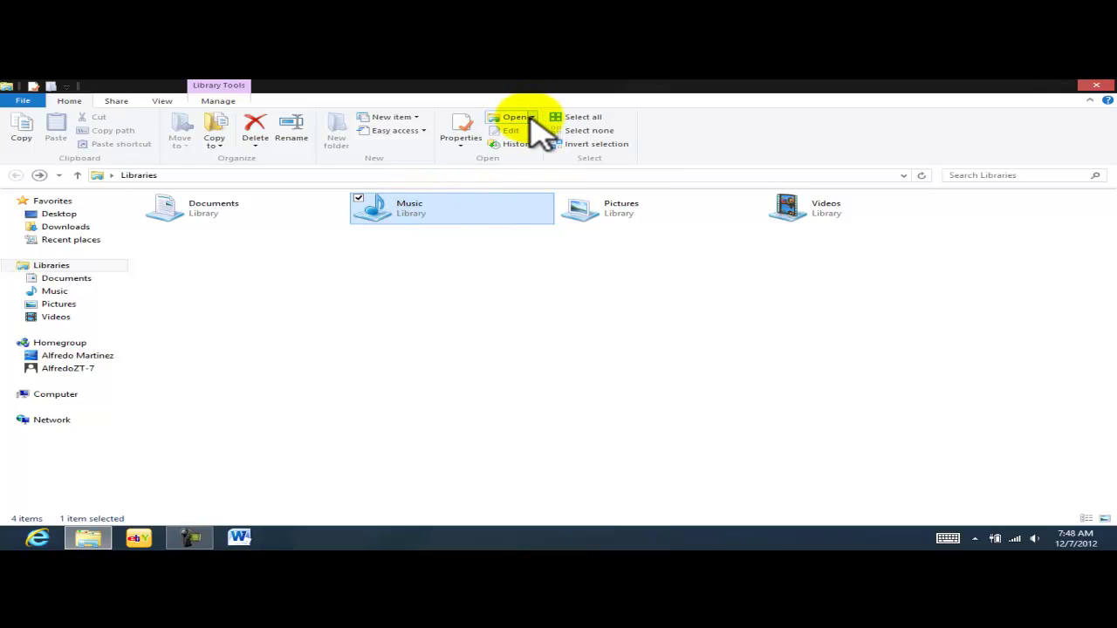
# Open the Music library with Windows Explorer, view its folders and go back to Libraries
pyautogui.click(531, 117)
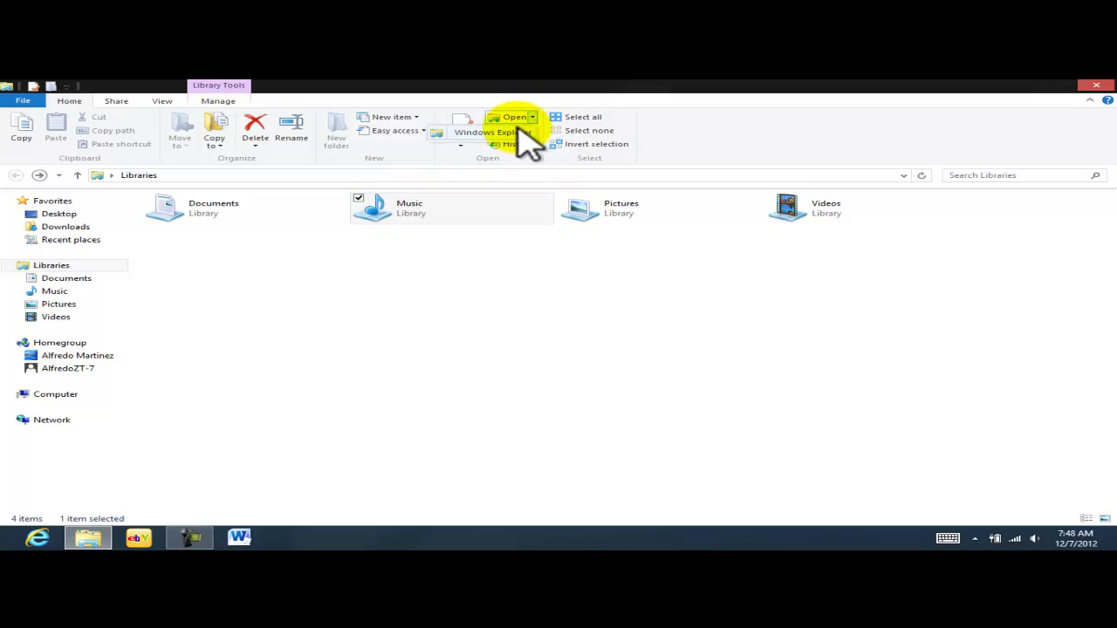
pyautogui.click(502, 133)
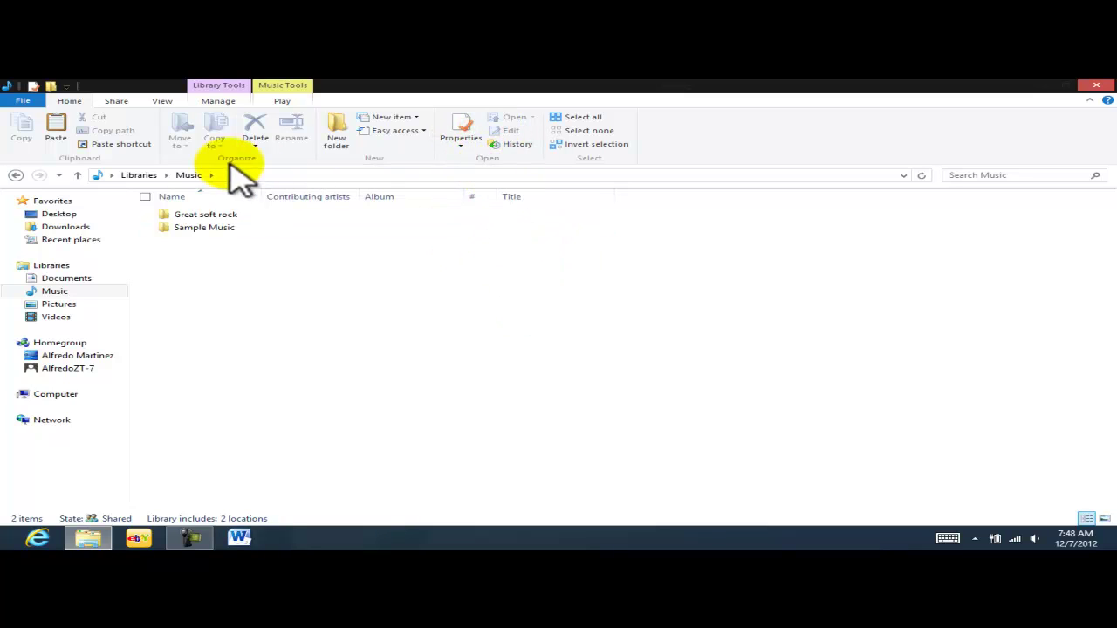
pyautogui.click(16, 176)
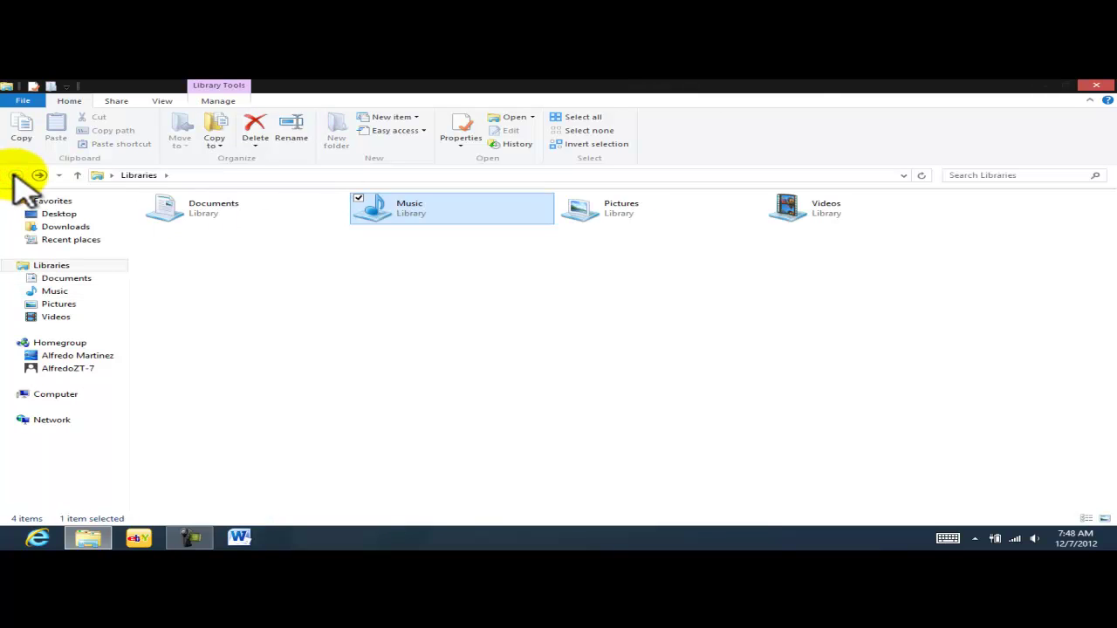
# Clear the Music selection, then select all four libraries and deselect them again, three times in total
pyautogui.click(545, 292)
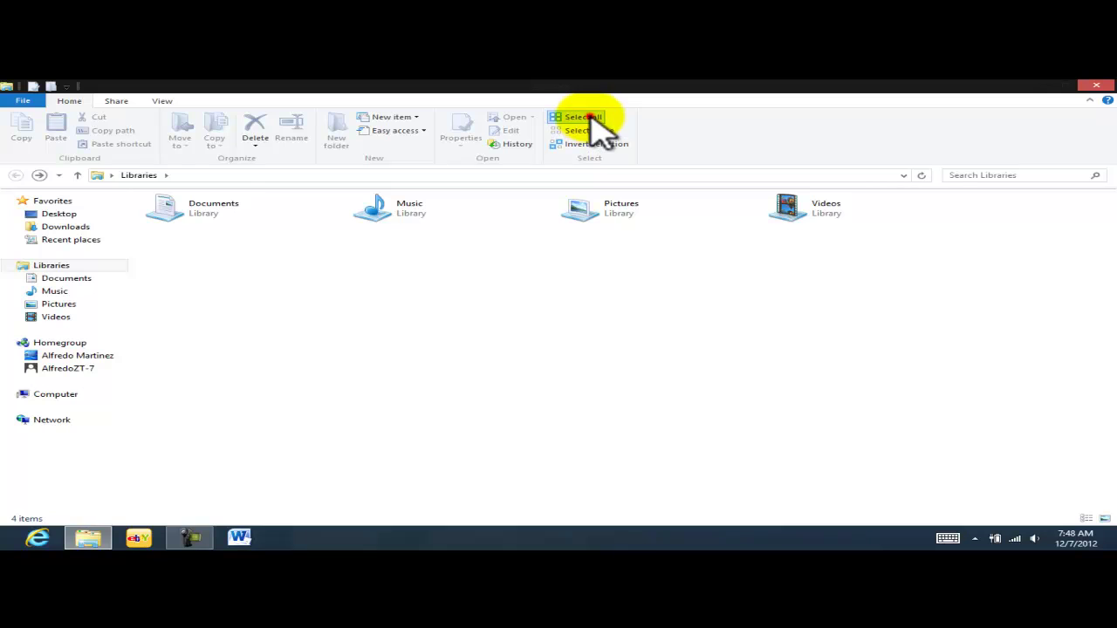
pyautogui.click(583, 117)
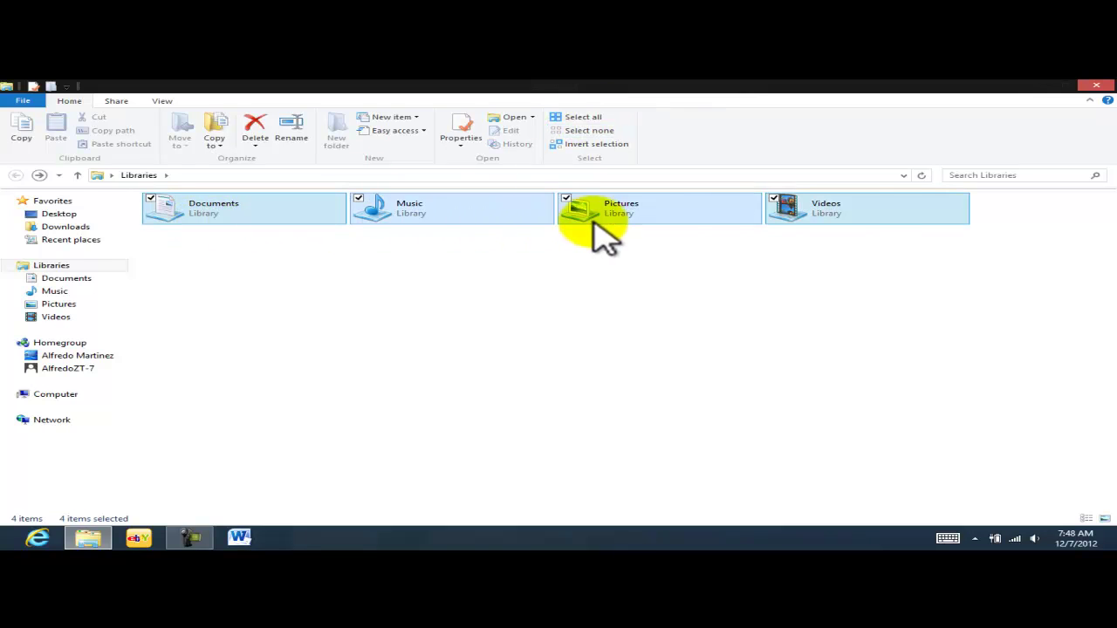
pyautogui.click(613, 305)
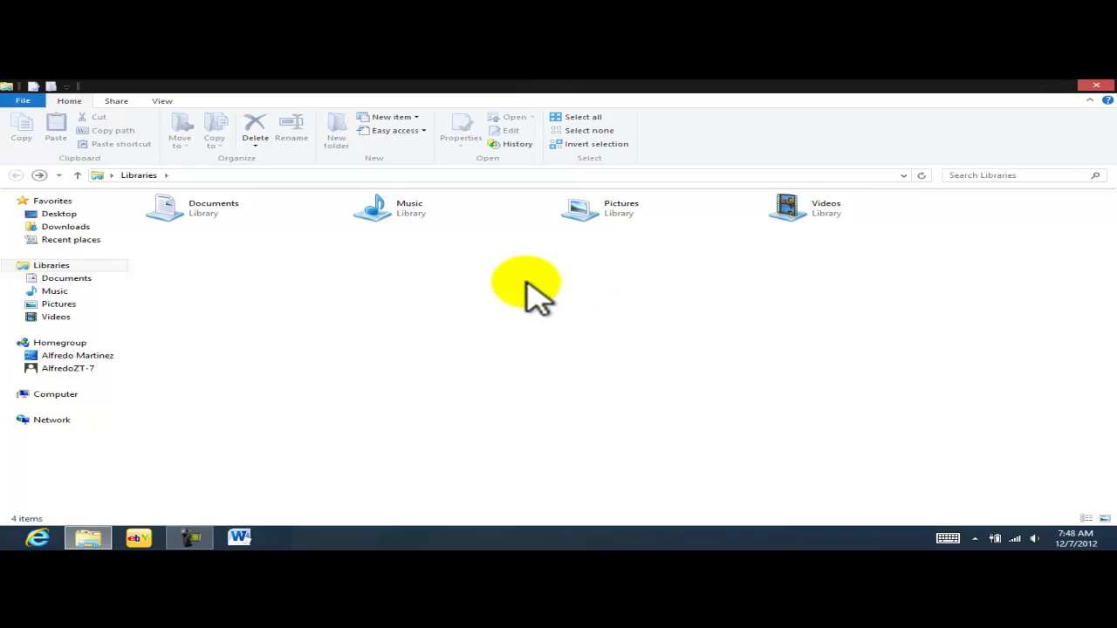
pyautogui.hotkey('ctrl', 'a')
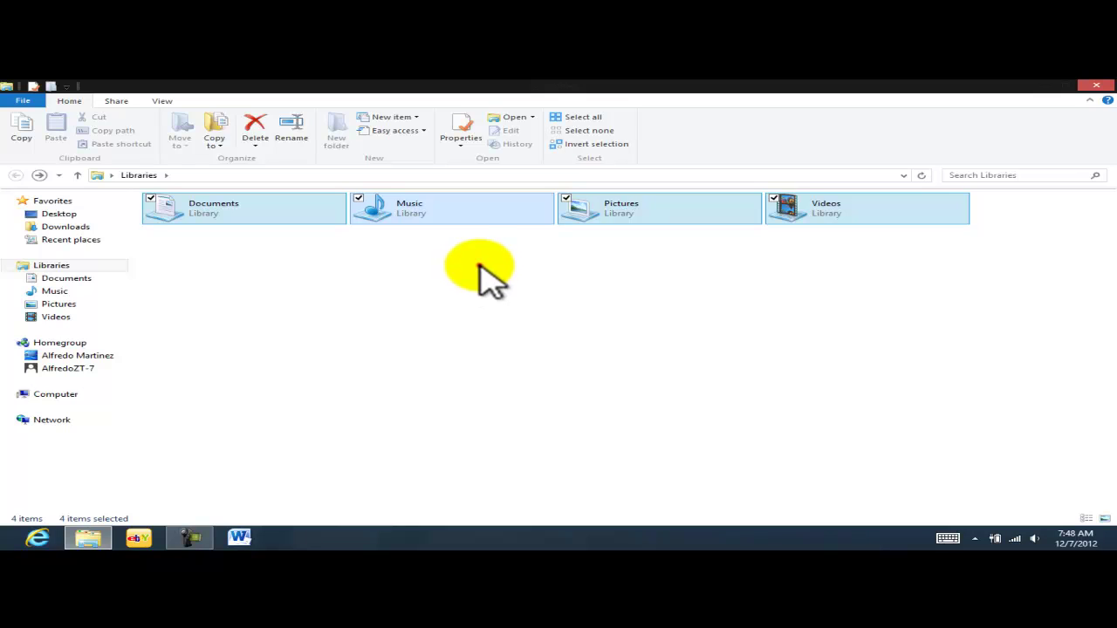
pyautogui.click(480, 266)
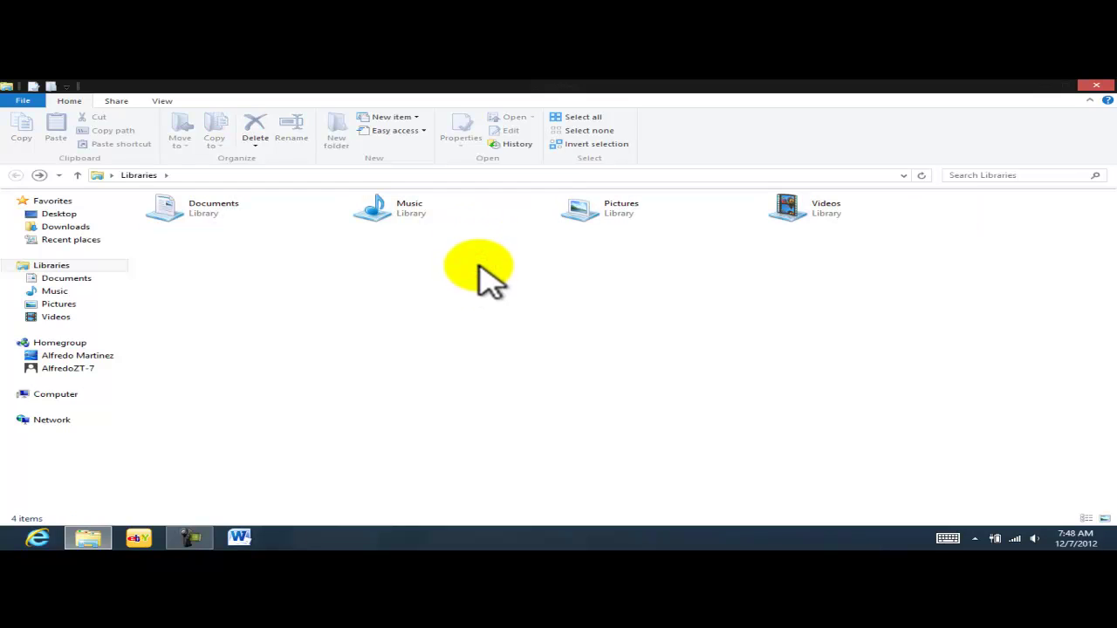
pyautogui.hotkey('ctrl', 'a')
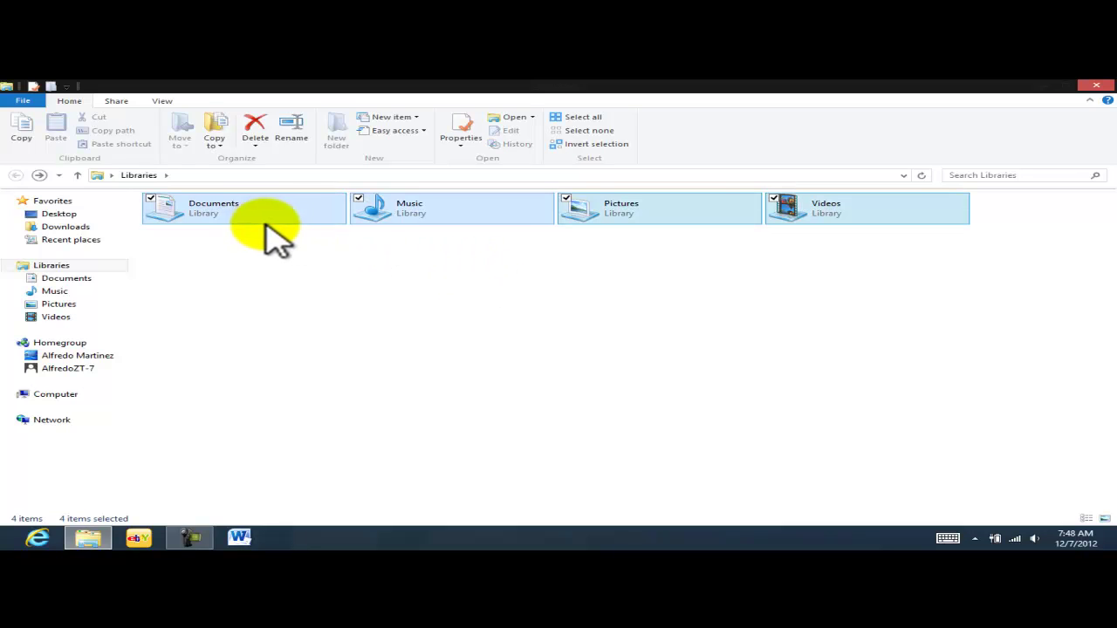
pyautogui.click(681, 307)
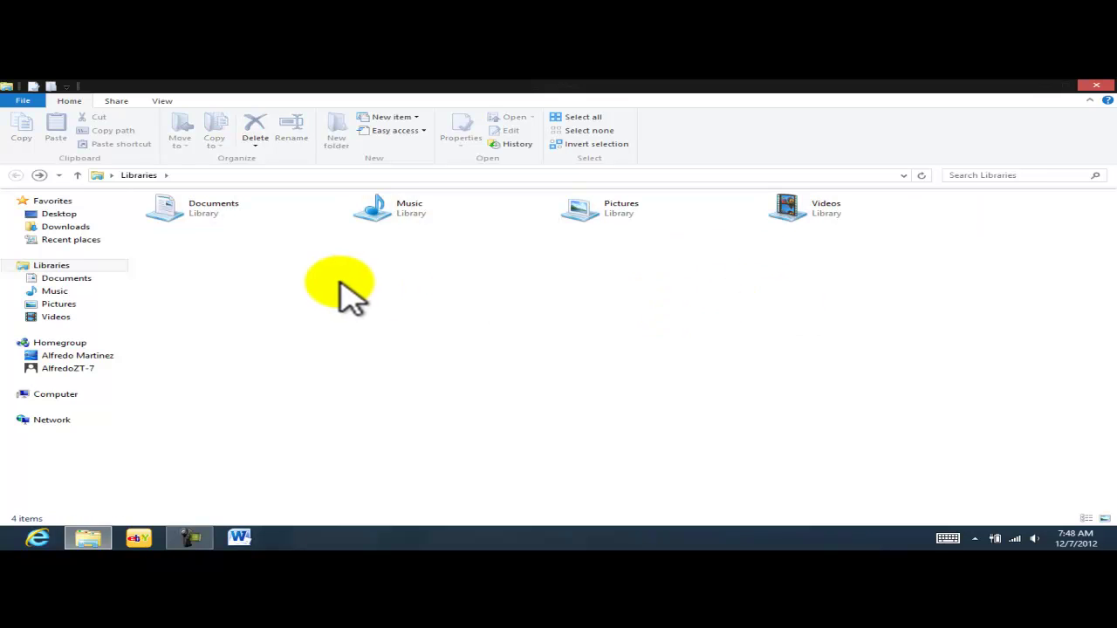
# Open the Documents library, go back to Libraries and open Documents again
pyautogui.click(211, 205)
pyautogui.doubleClick(211, 205)
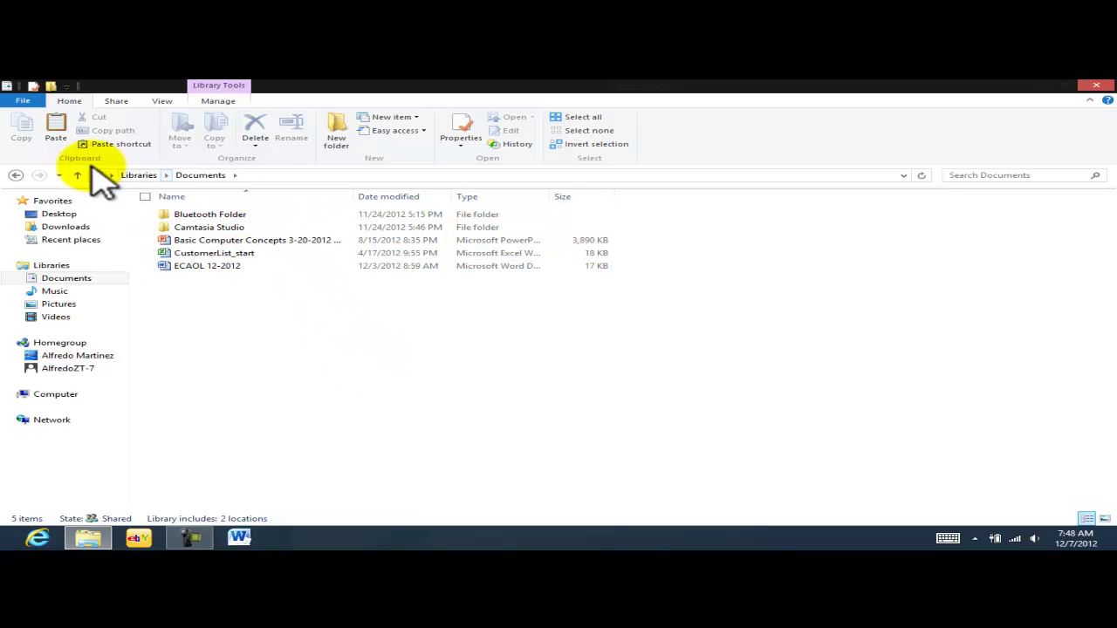
pyautogui.click(16, 176)
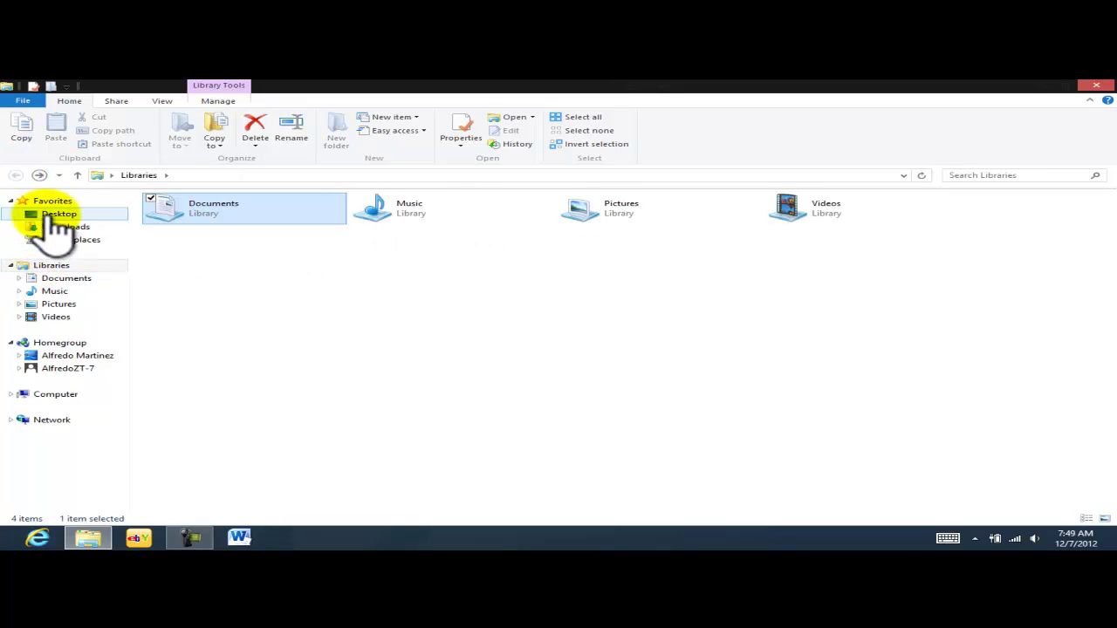
pyautogui.click(59, 279)
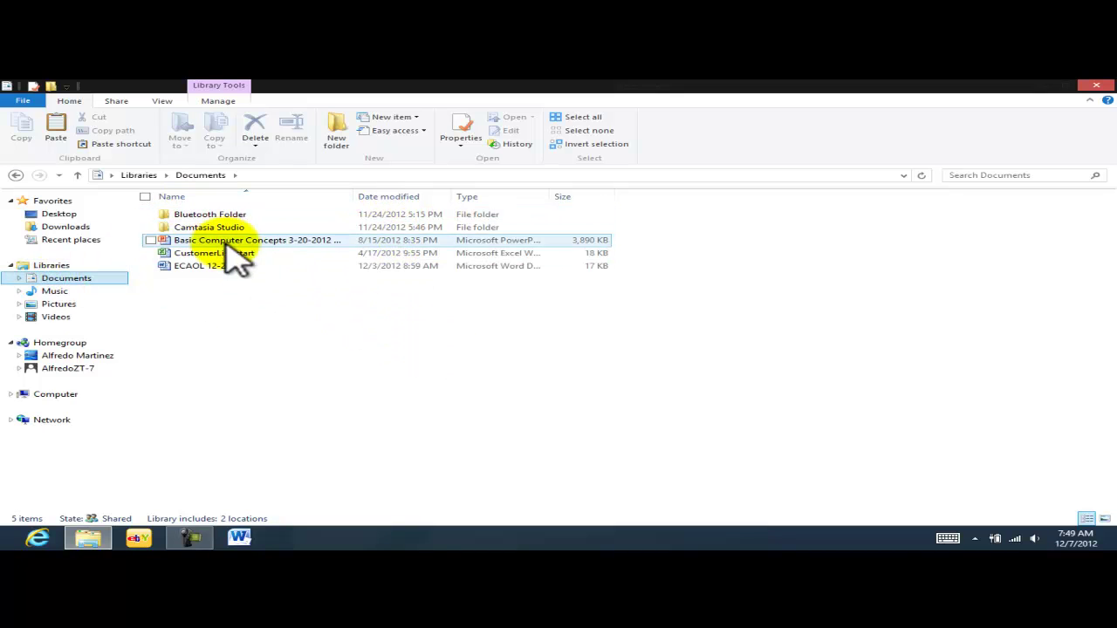
# Select the Bluetooth Folder, then the Basic Computer Concepts presentation, and examine the destinations offered by Copy to and Move to
pyautogui.click(246, 225)
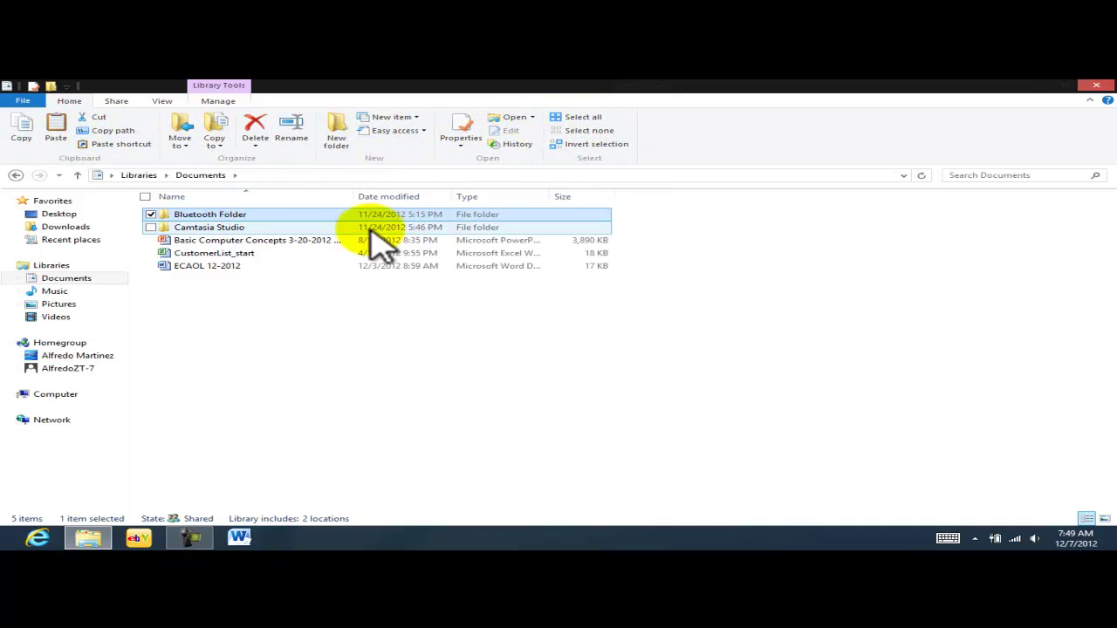
pyautogui.click(203, 241)
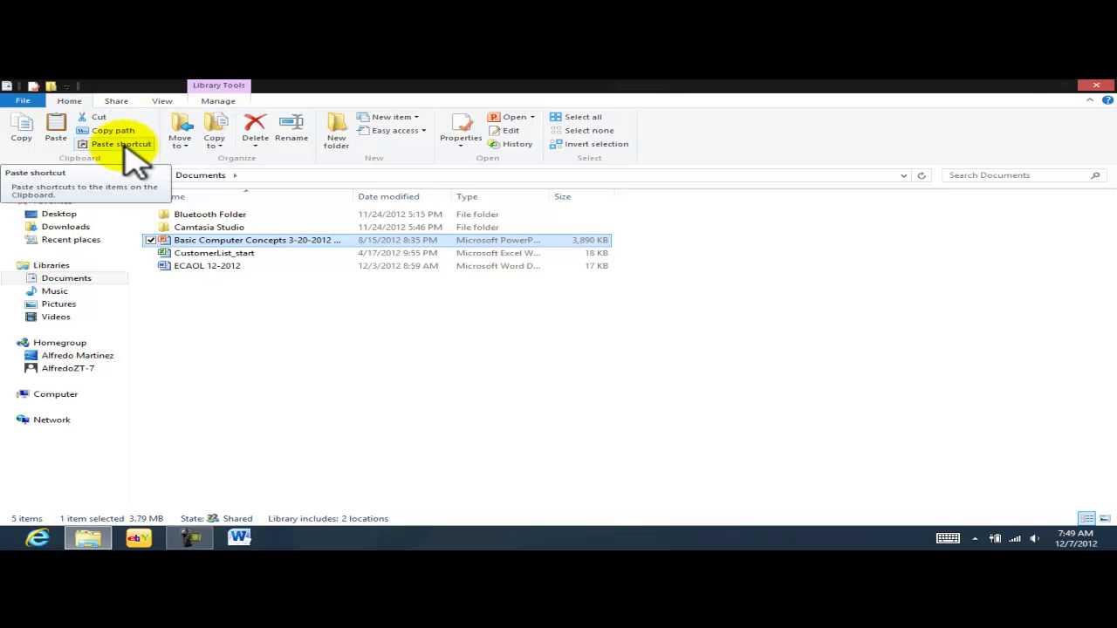
pyautogui.click(216, 138)
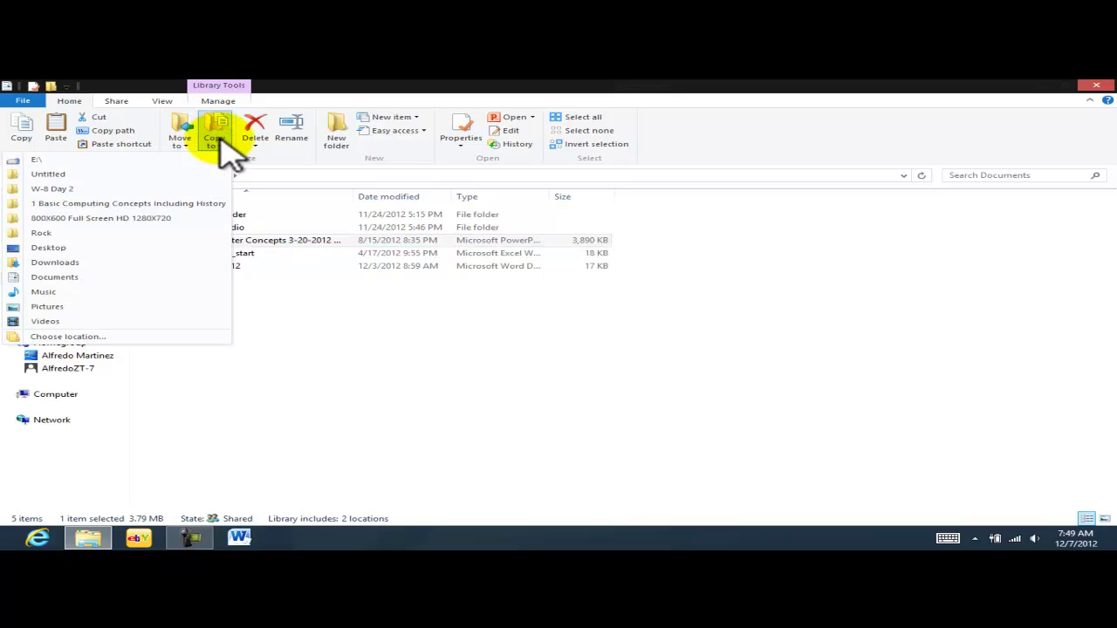
pyautogui.click(181, 138)
pyautogui.click(180, 138)
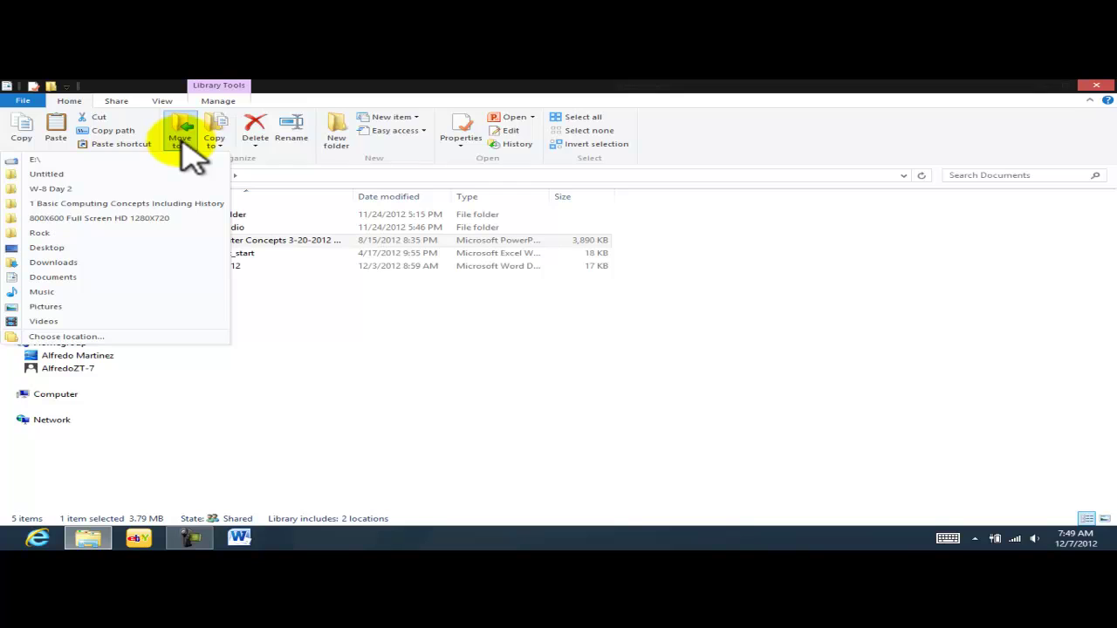
pyautogui.click(181, 143)
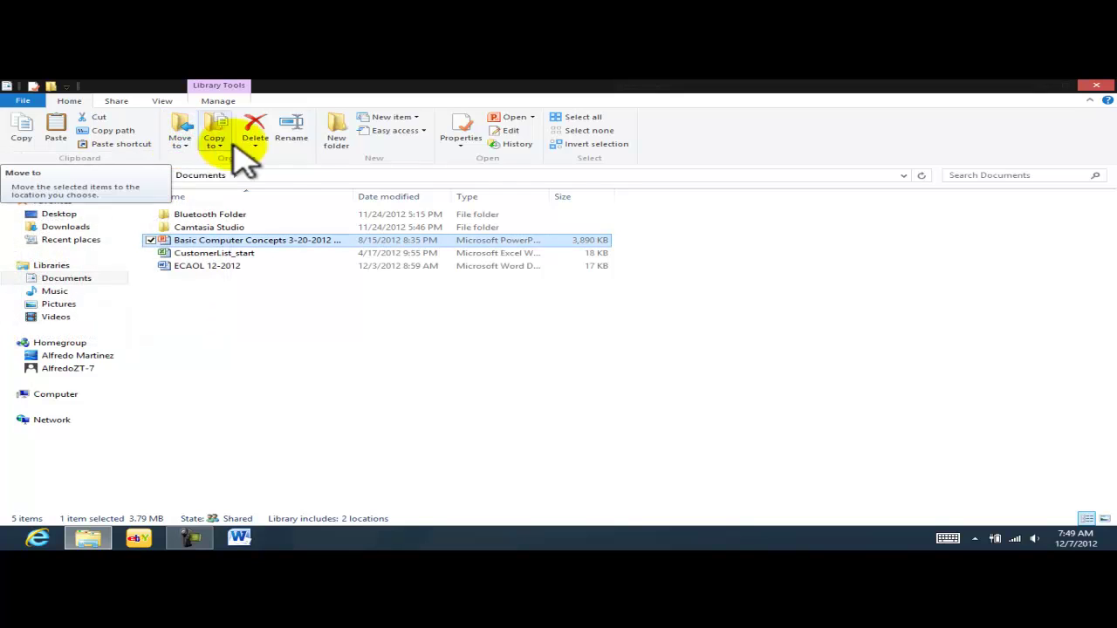
# Create a new folder named Practice in the Documents library and clear the selection
pyautogui.click(340, 144)
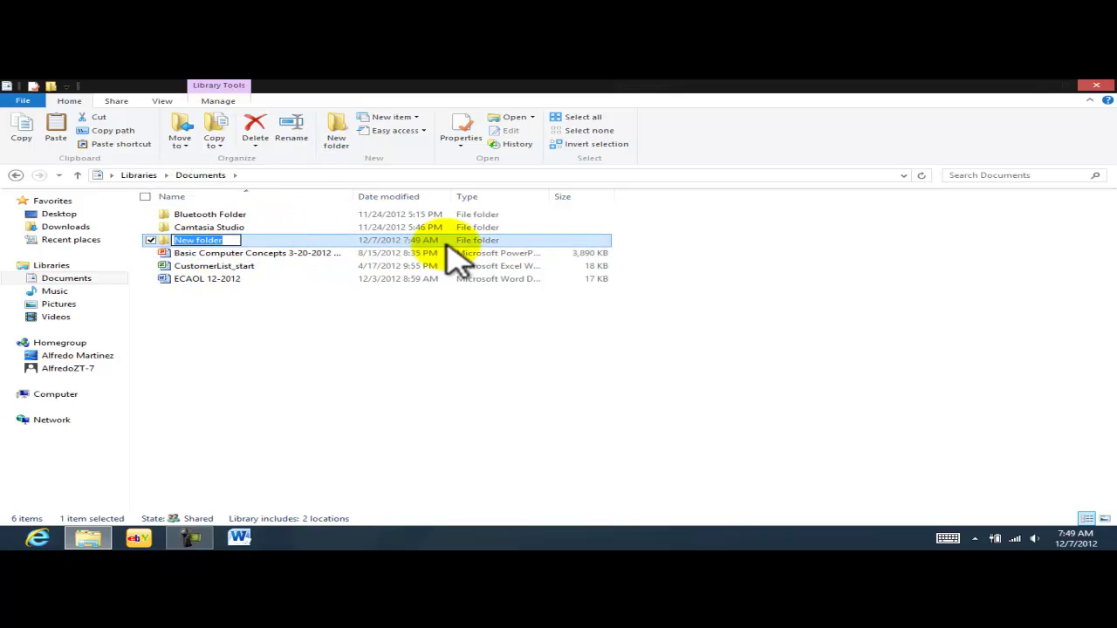
pyautogui.write('Practice')
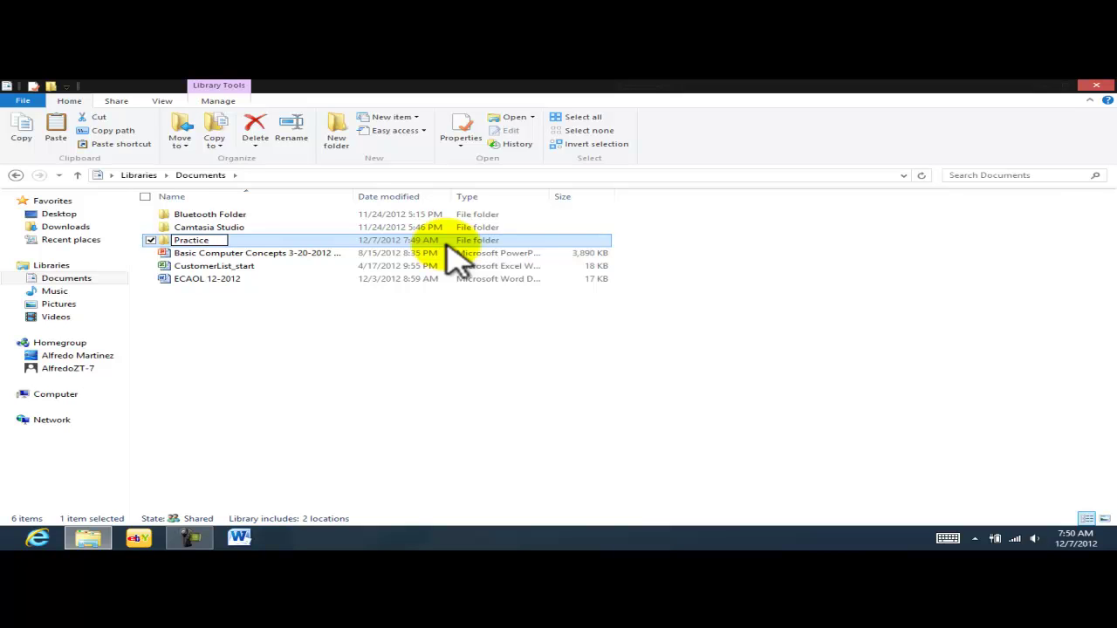
pyautogui.press('Return')
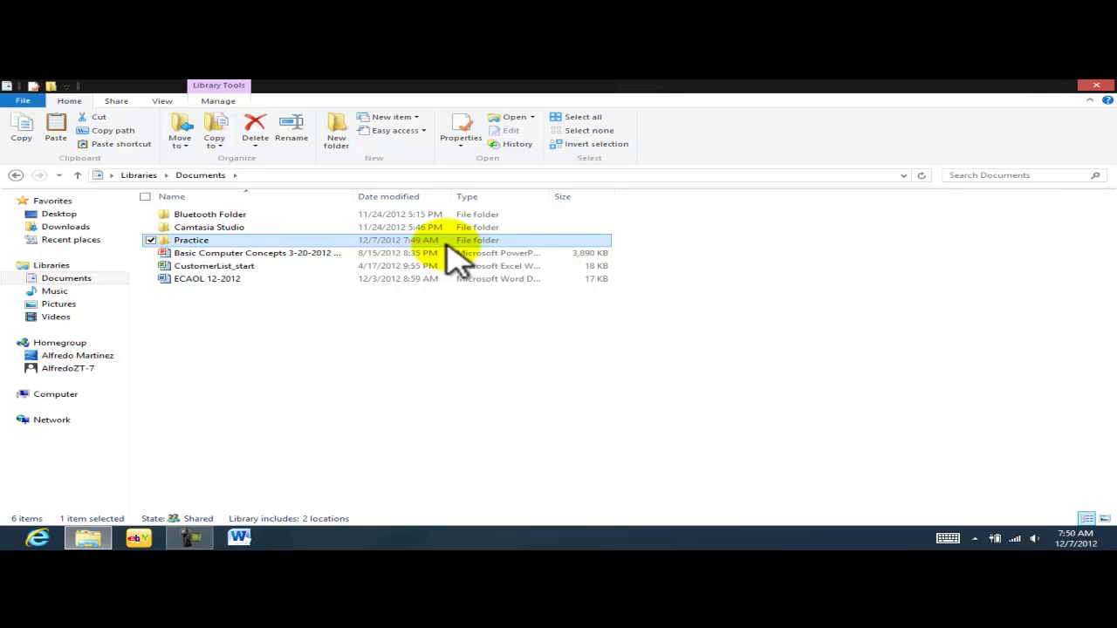
pyautogui.click(342, 330)
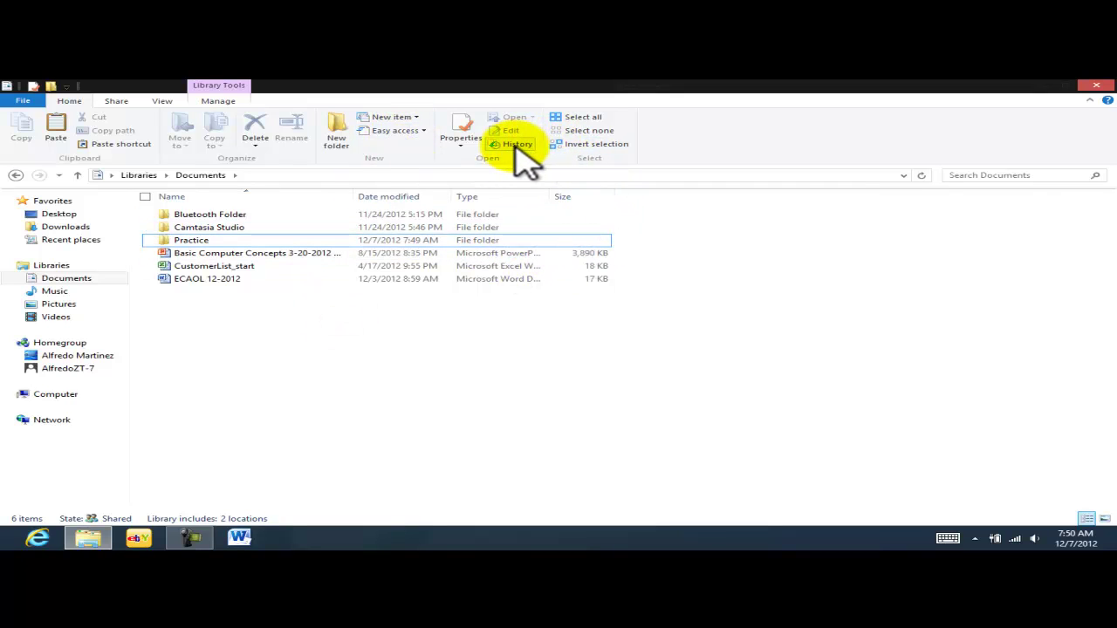
# View the general properties of the Basic Computer Concepts presentation, highlighting its creation date and time
pyautogui.click(218, 253)
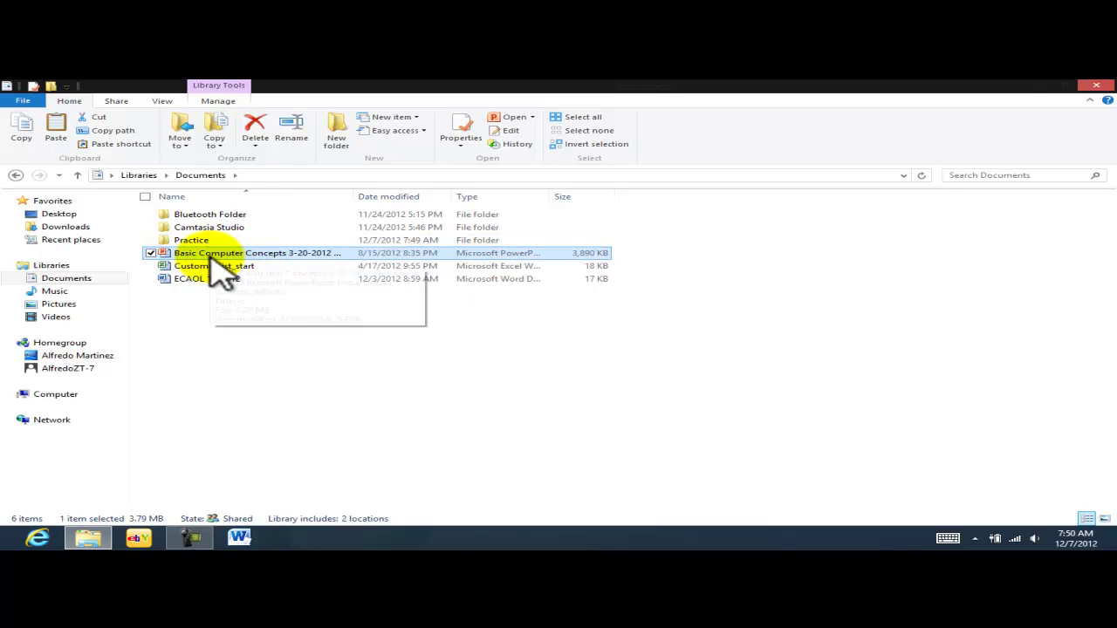
pyautogui.click(462, 141)
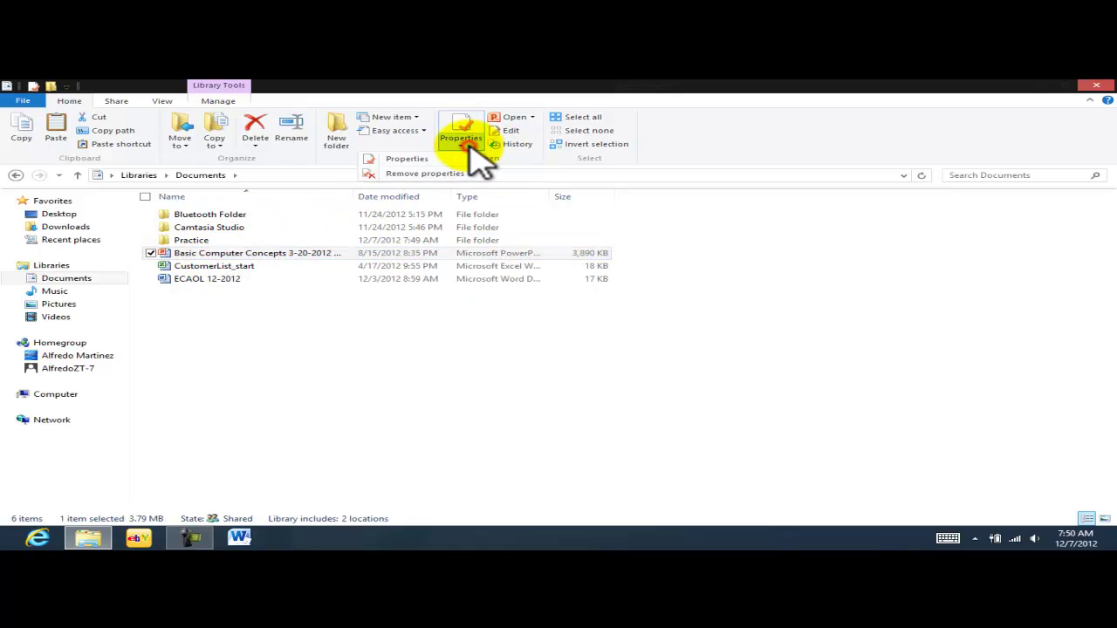
pyautogui.click(418, 159)
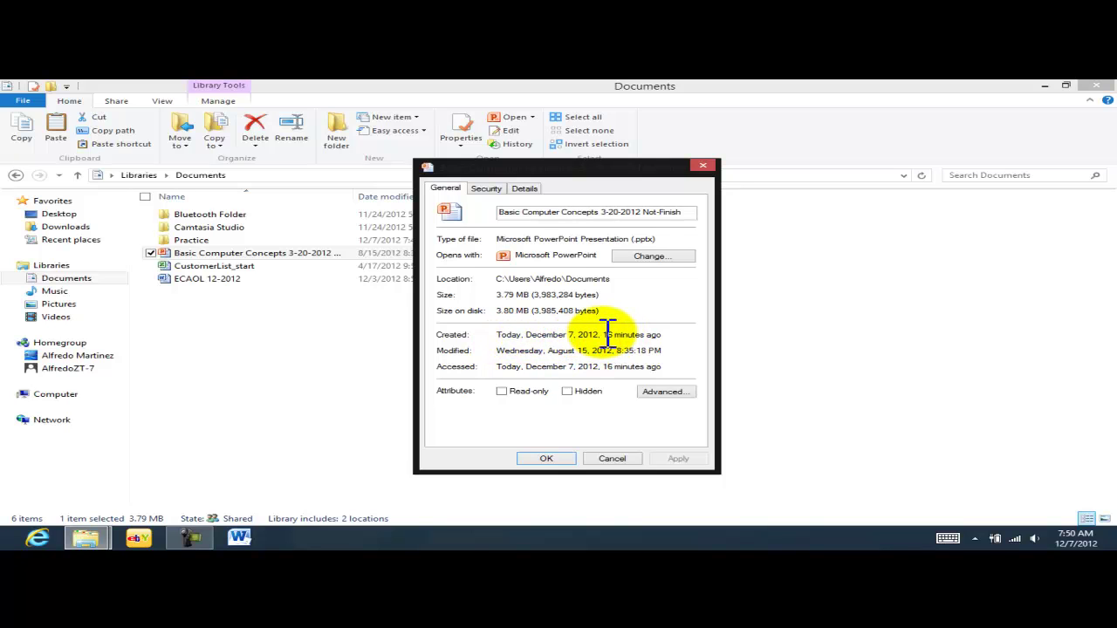
pyautogui.moveTo(602, 334); pyautogui.dragTo(663, 335)
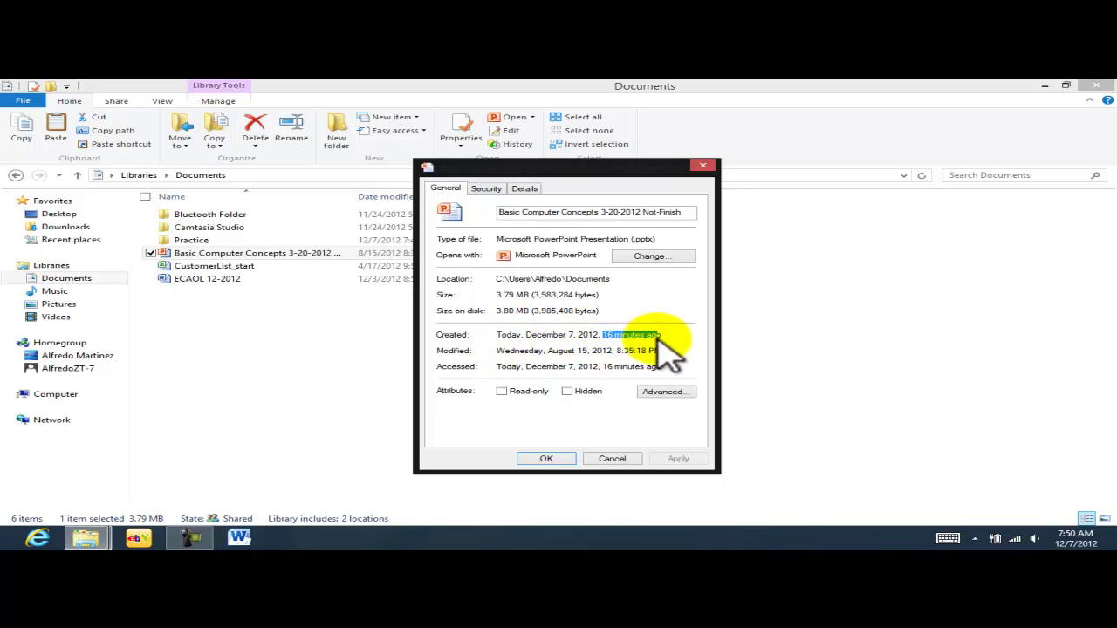
pyautogui.click(526, 352)
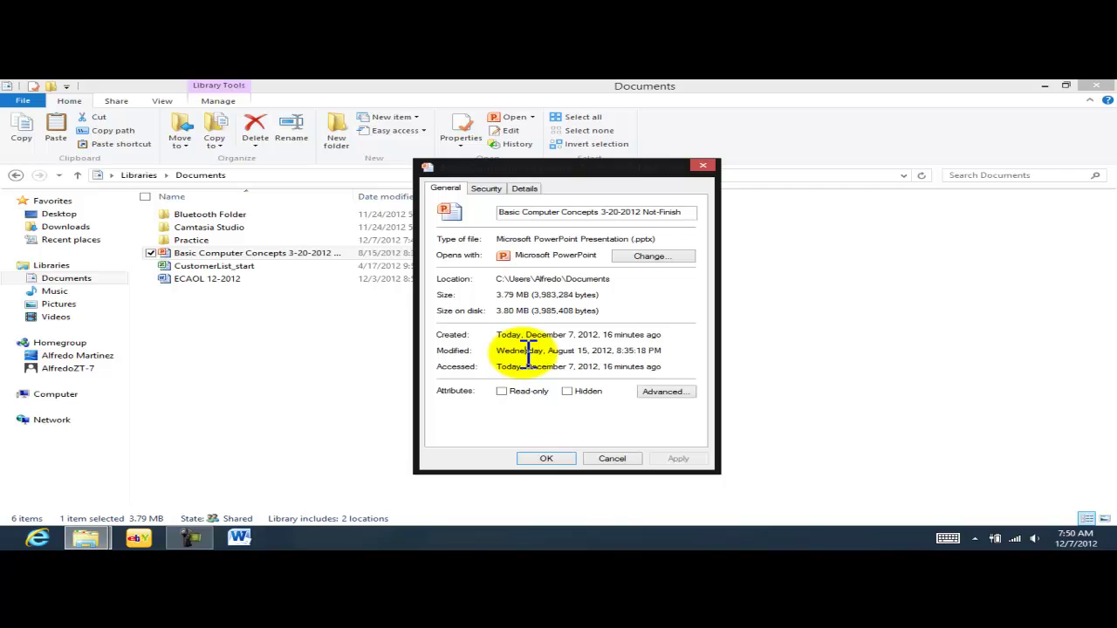
pyautogui.moveTo(499, 334); pyautogui.dragTo(670, 336)
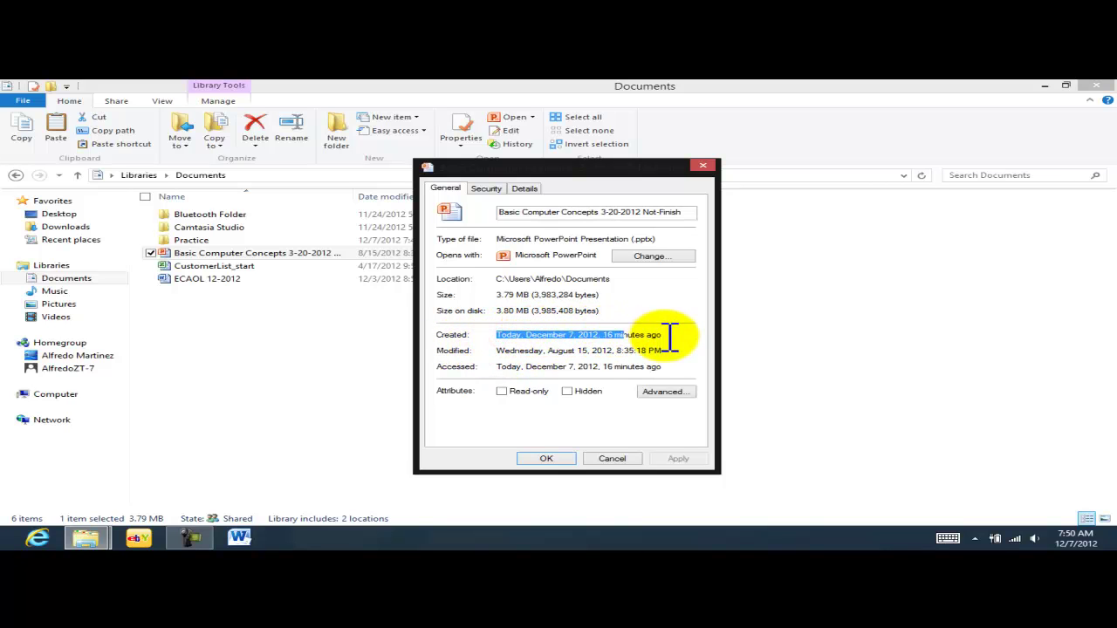
pyautogui.click(669, 337)
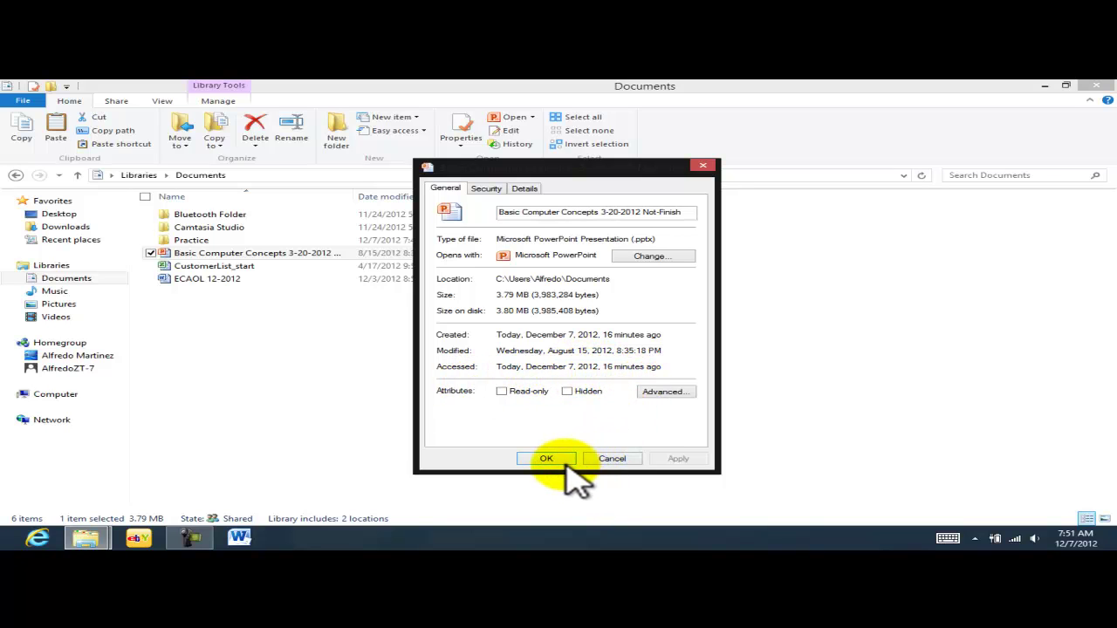
# Examine the presentation's security and details properties, including title and authors, and close the properties dialog
pyautogui.click(483, 189)
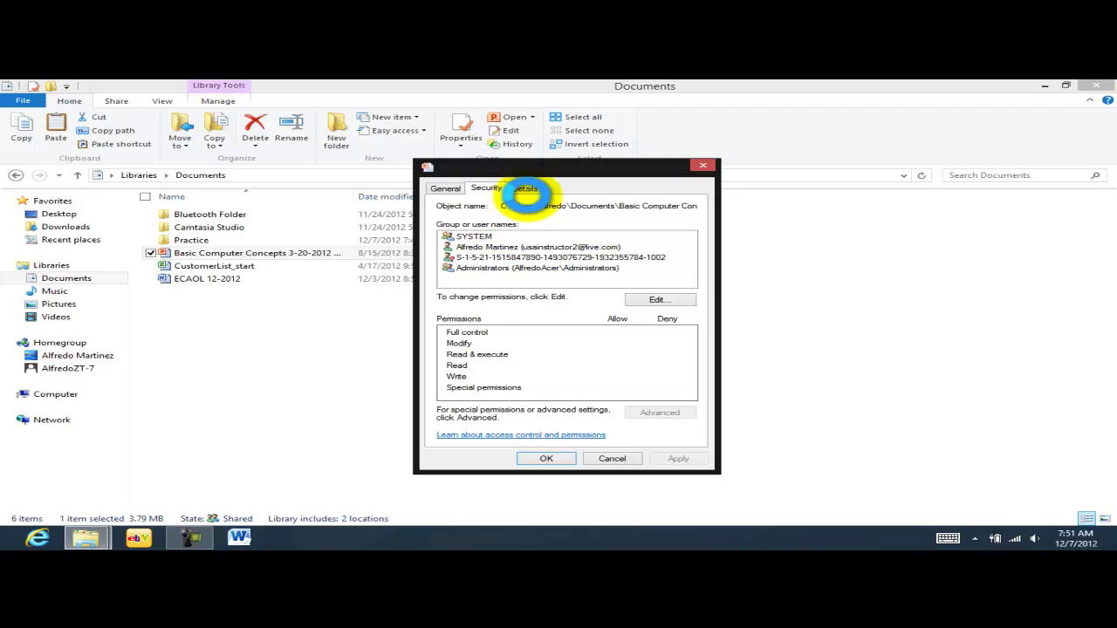
pyautogui.click(524, 189)
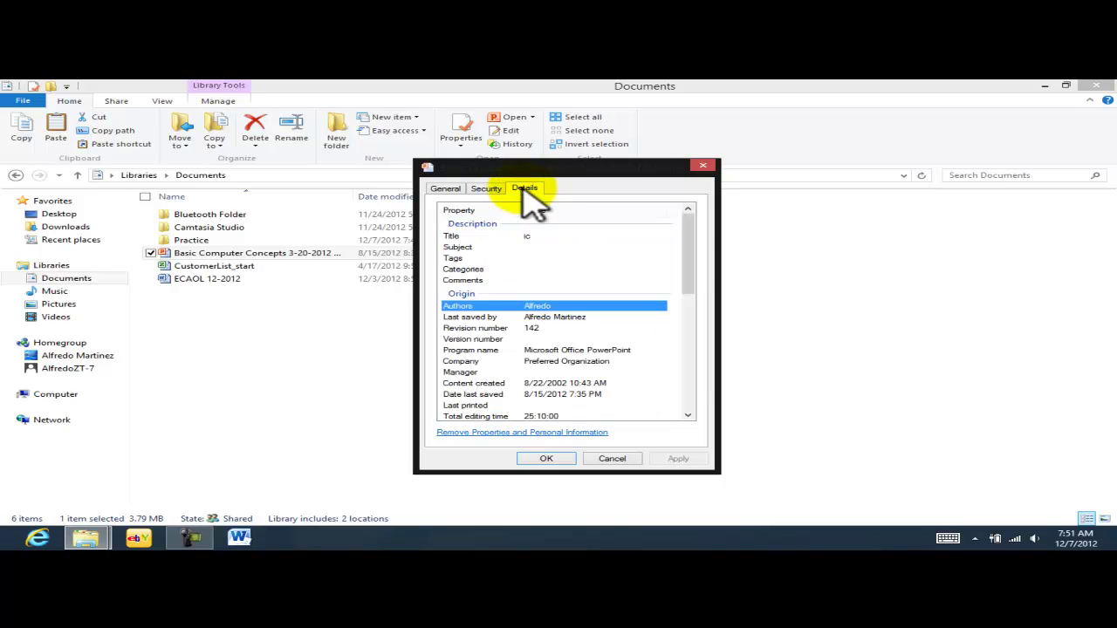
pyautogui.click(533, 236)
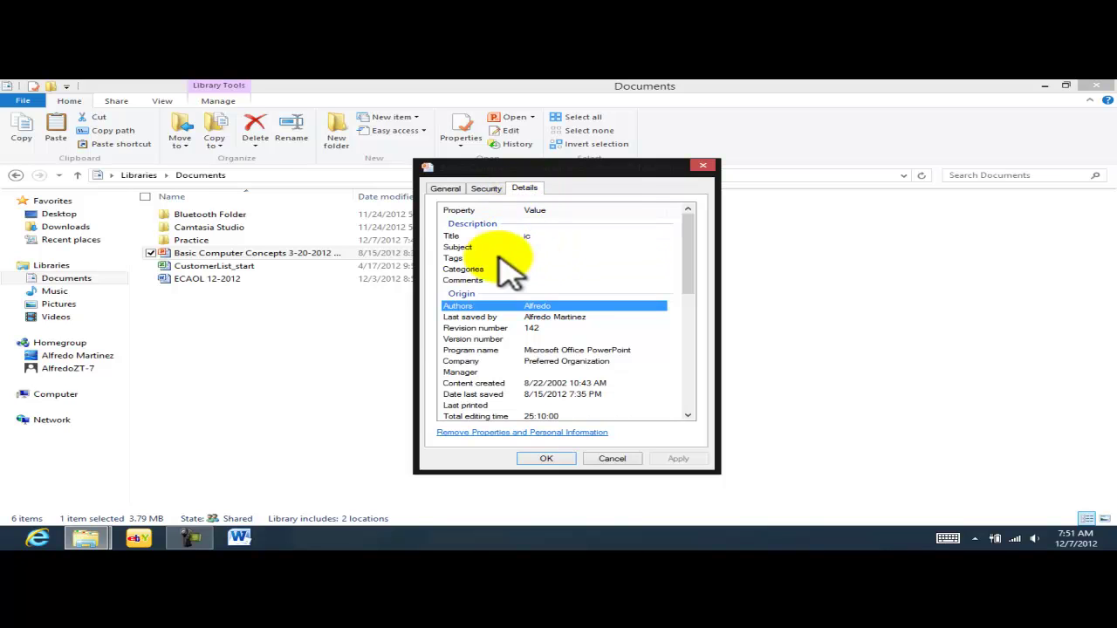
pyautogui.click(524, 288)
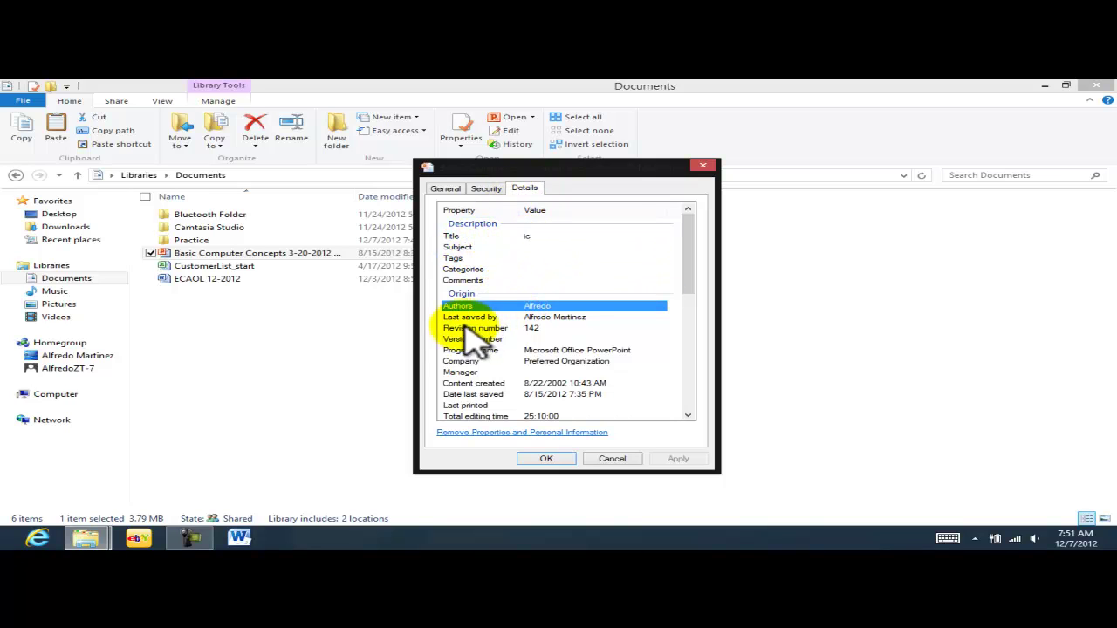
pyautogui.write('Alfredo')
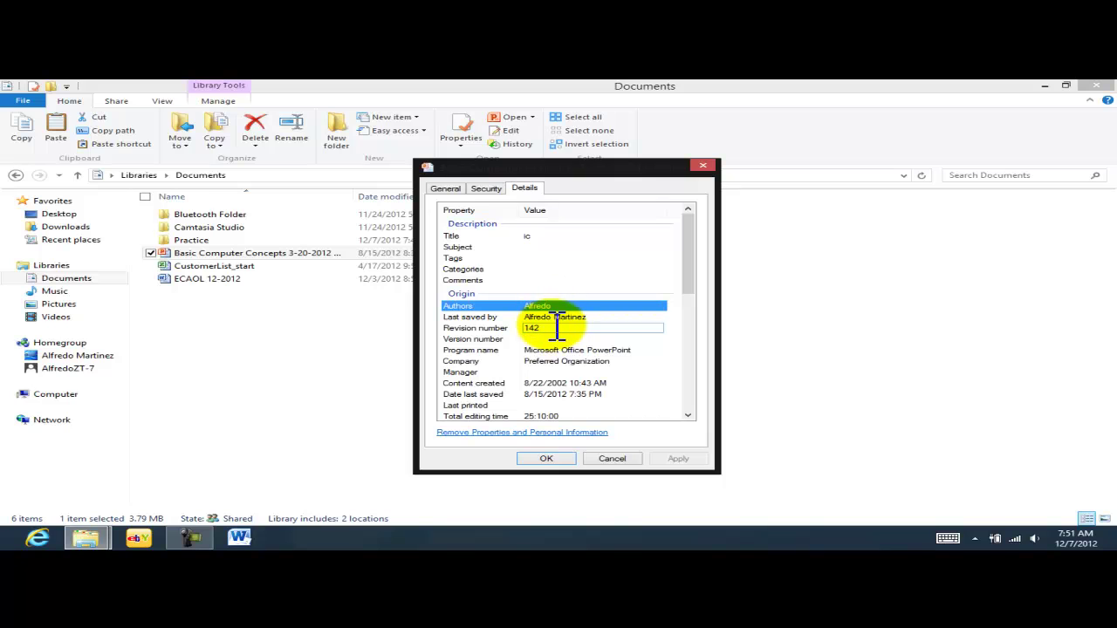
pyautogui.press('Return')
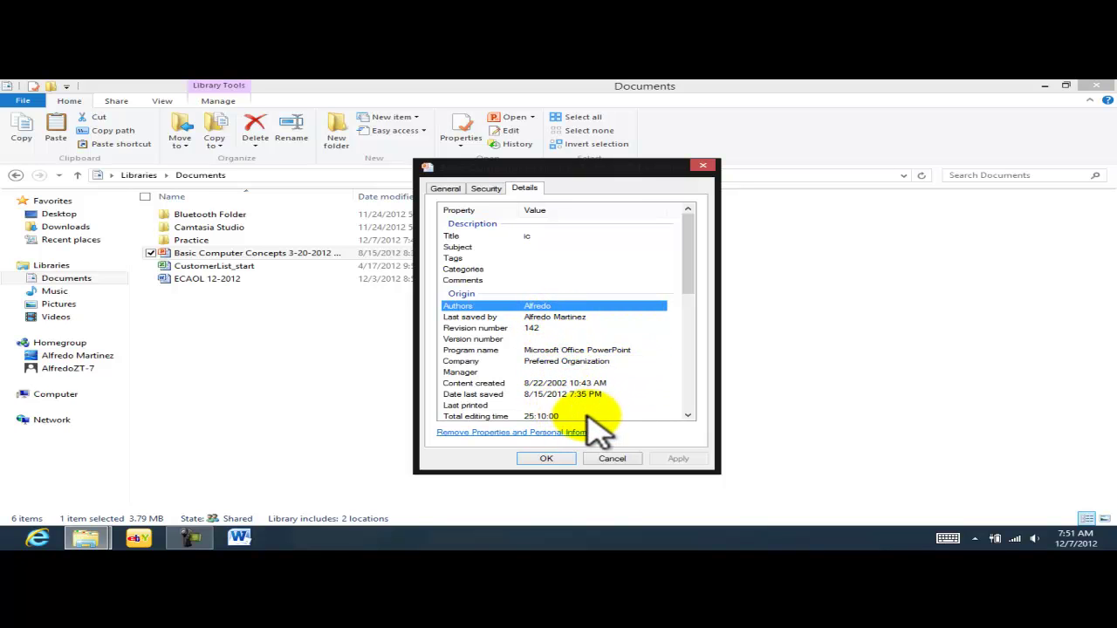
pyautogui.click(558, 457)
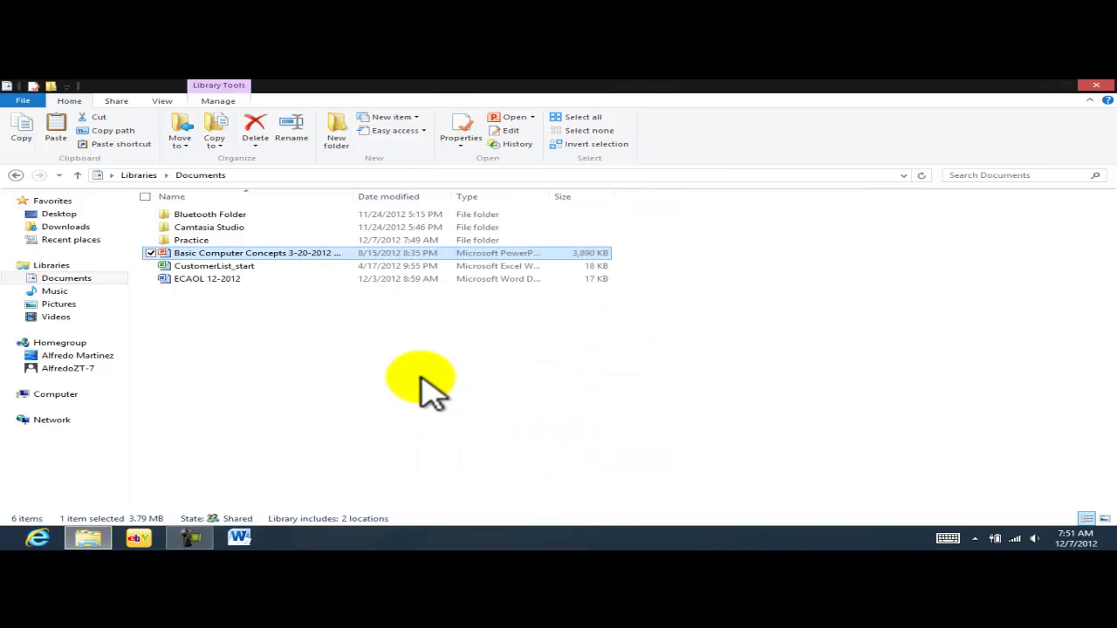
# Look at the Remove properties option for the presentation without using it, and clear the file selection
pyautogui.click(465, 144)
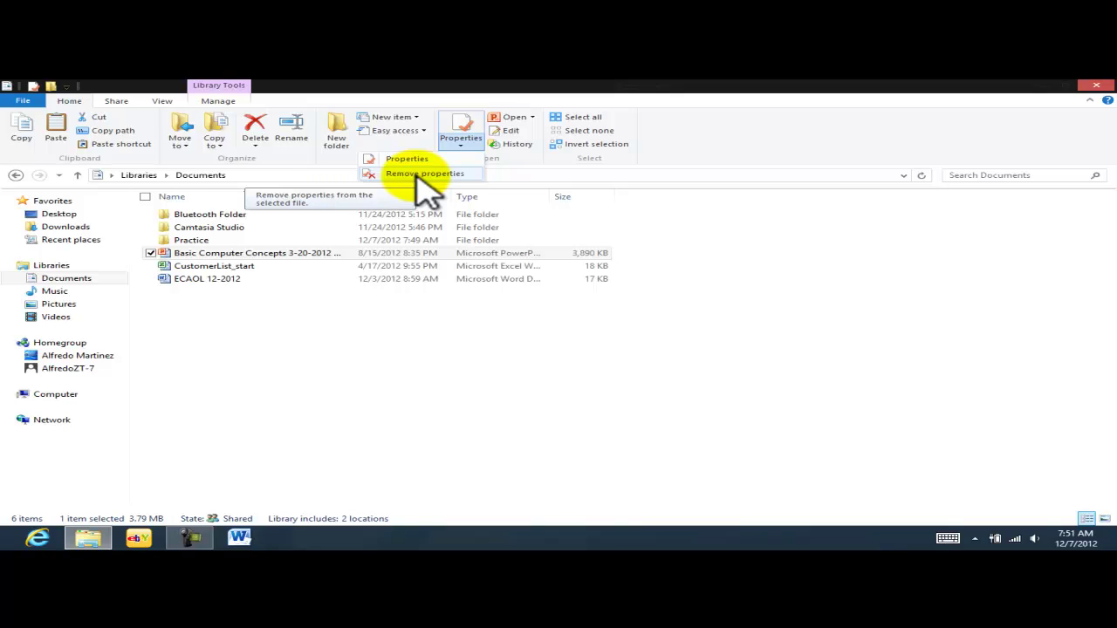
pyautogui.click(288, 252)
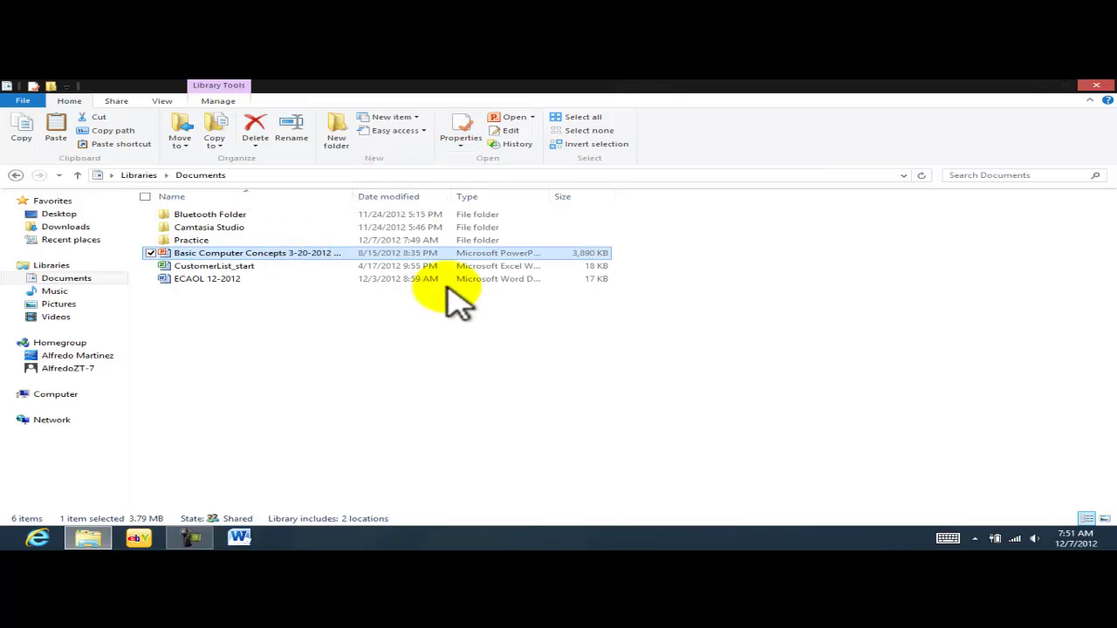
pyautogui.click(460, 354)
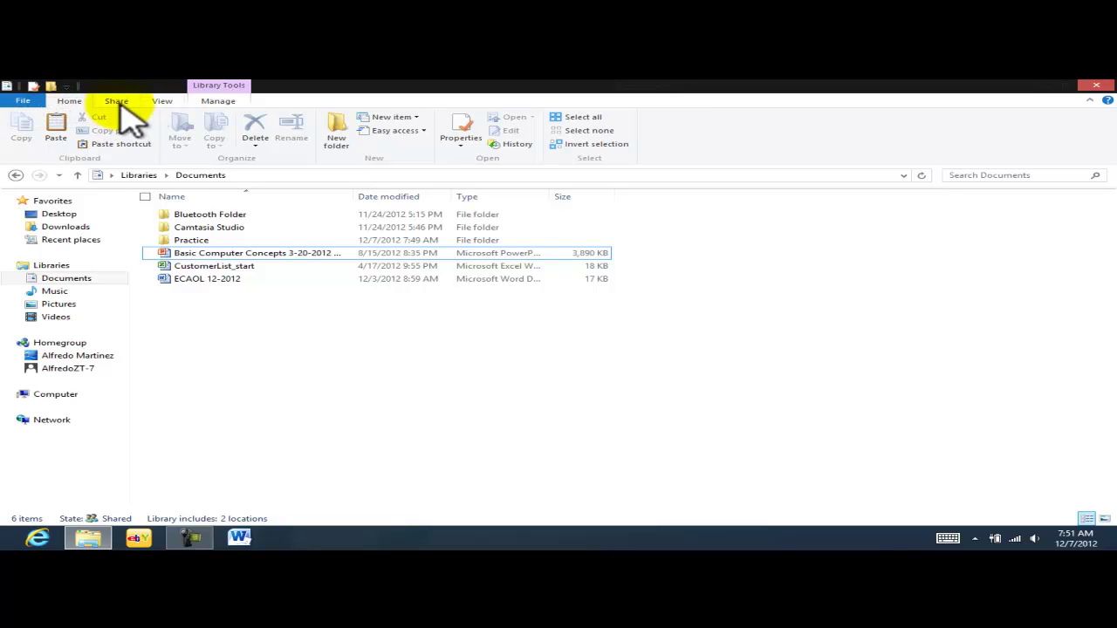
# Examine the Send and Share with commands available for the Basic Computer Concepts presentation, and deselect the file
pyautogui.click(116, 101)
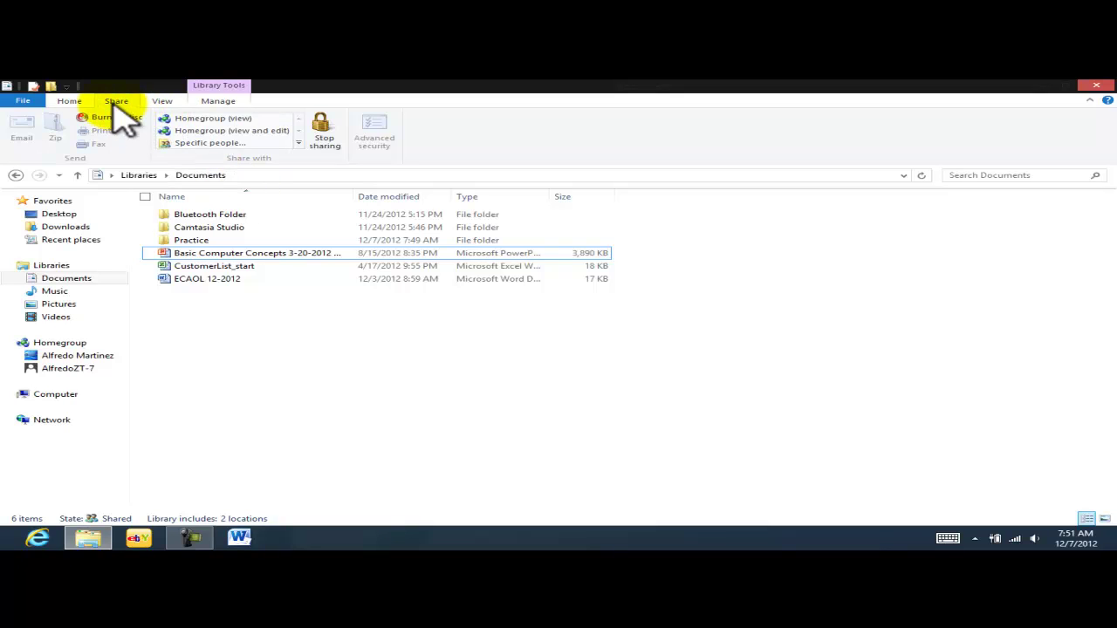
pyautogui.click(210, 254)
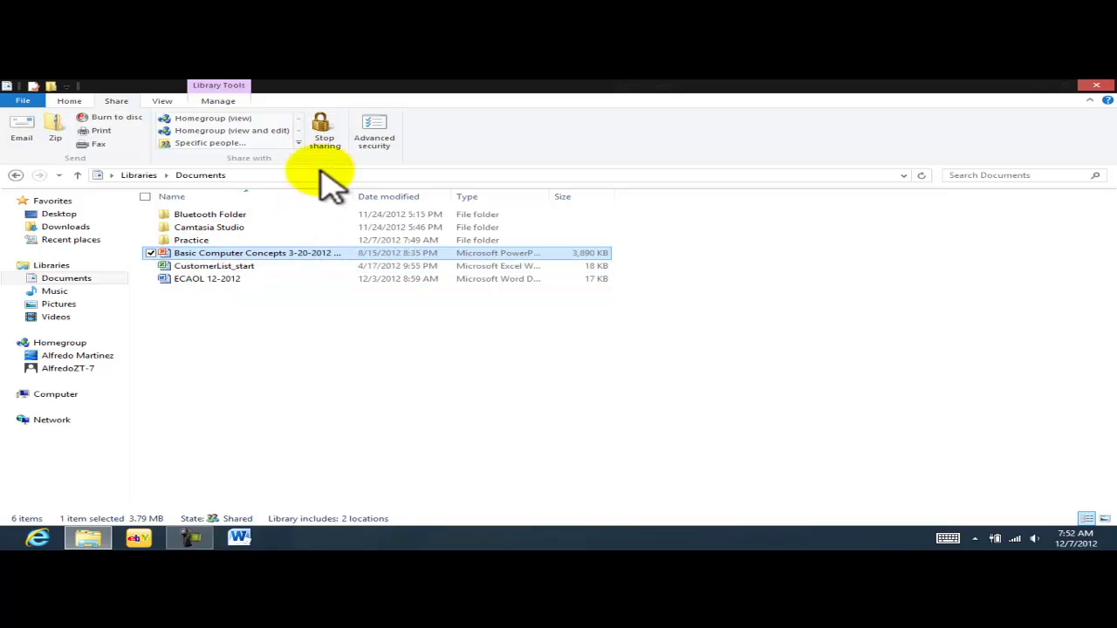
pyautogui.click(373, 338)
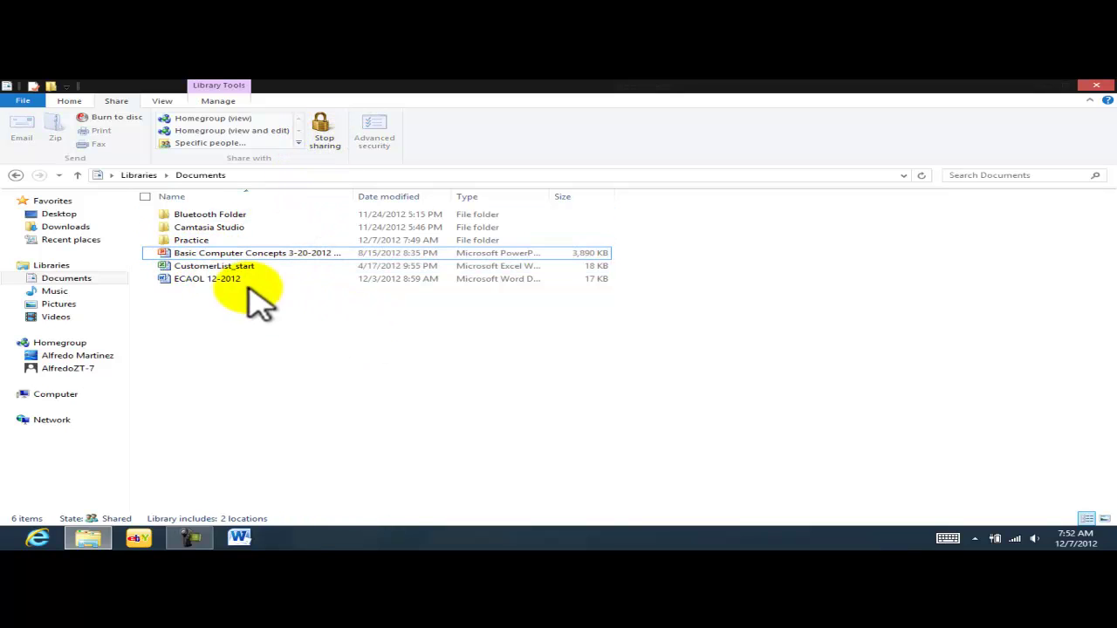
# Reselect the Basic Computer Concepts presentation and view the permission entries in its advanced security settings
pyautogui.click(212, 252)
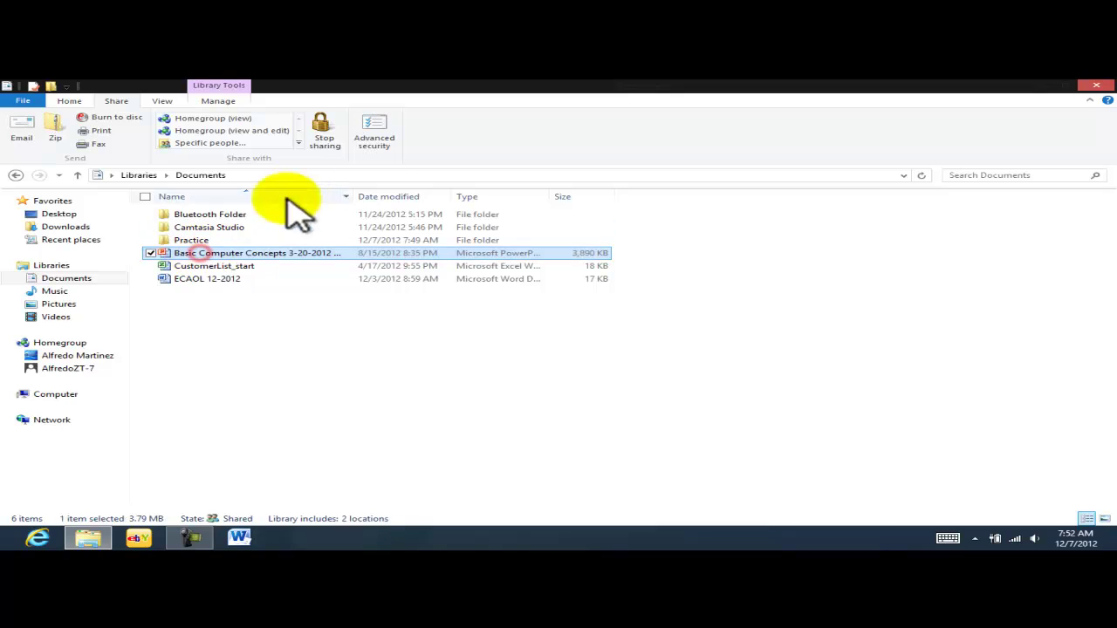
pyautogui.click(382, 133)
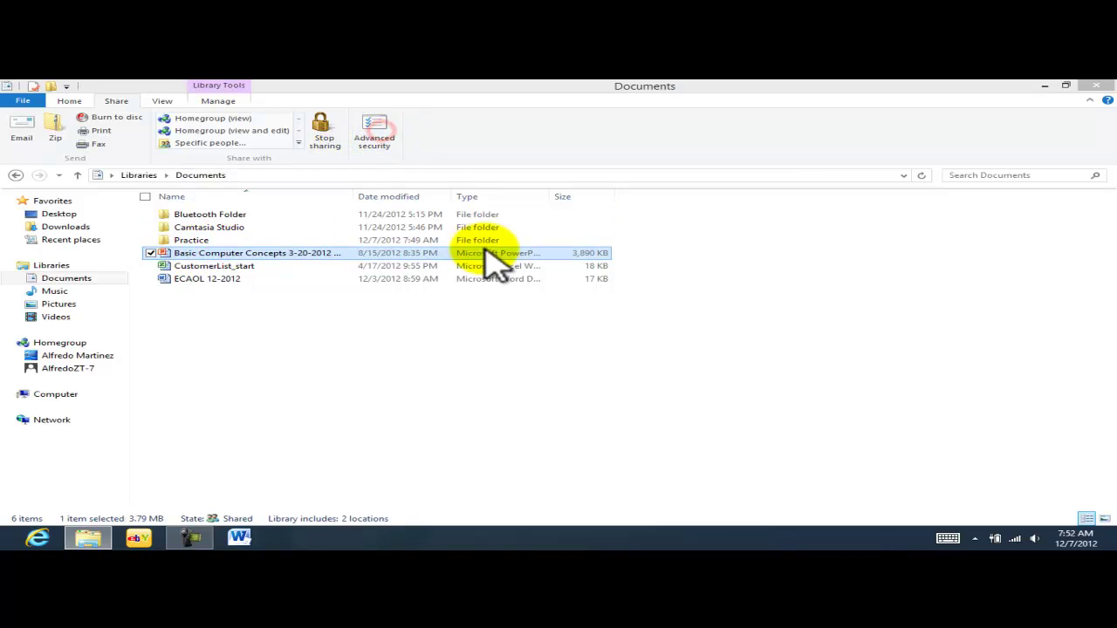
pyautogui.click(375, 131)
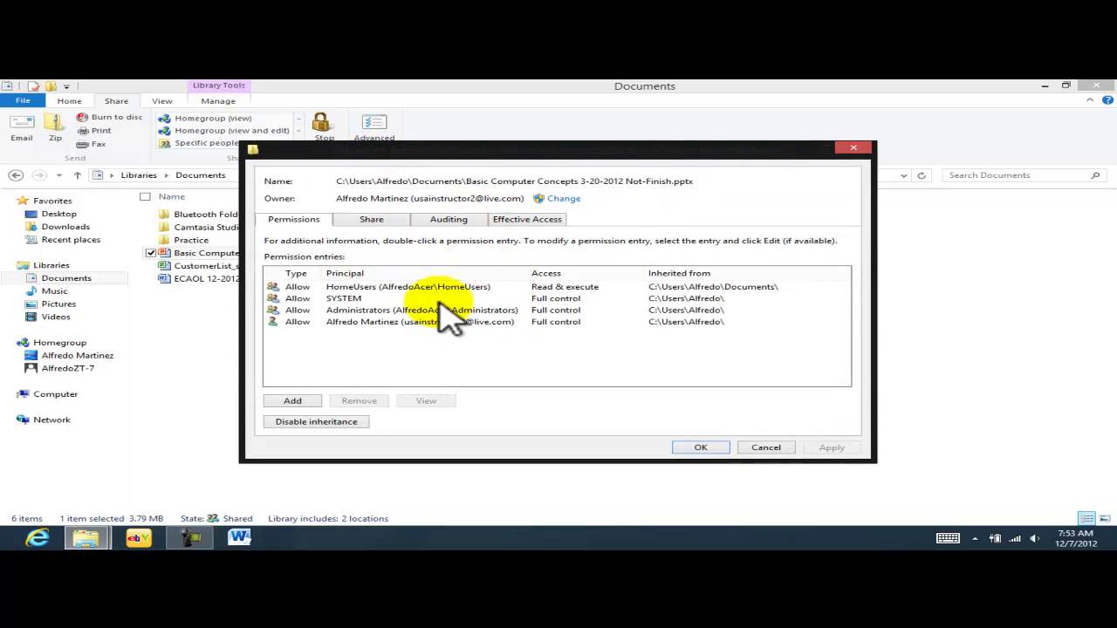
# View the presentation's Share and Auditing security settings, return to its permission entries, close the dialog, and deselect the file
pyautogui.click(382, 216)
pyautogui.click(441, 219)
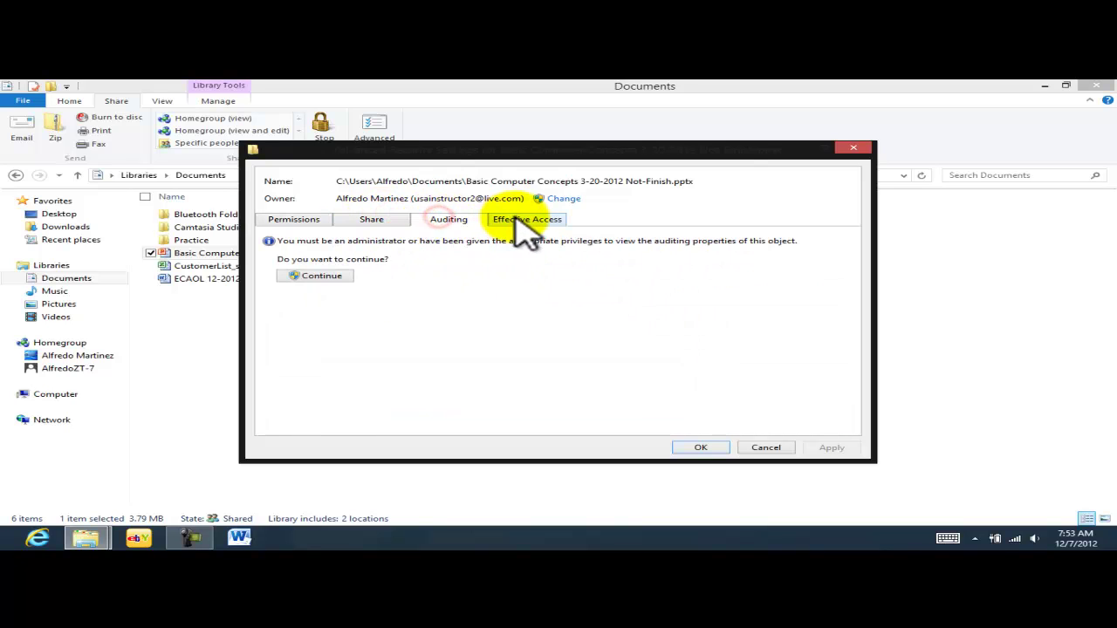
pyautogui.click(308, 219)
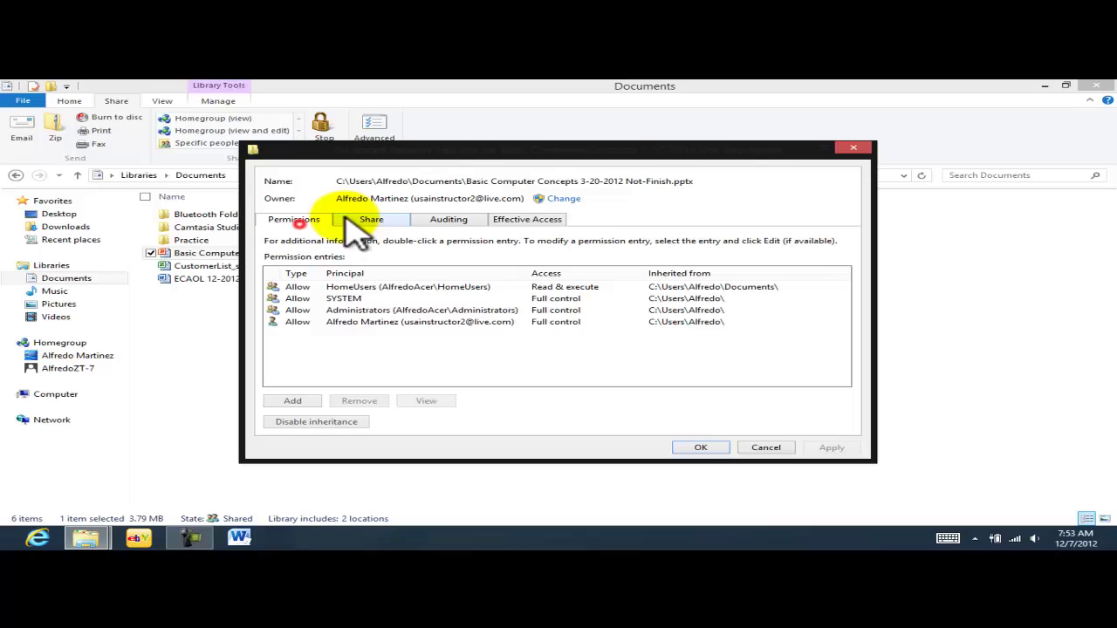
pyautogui.click(853, 147)
pyautogui.click(585, 367)
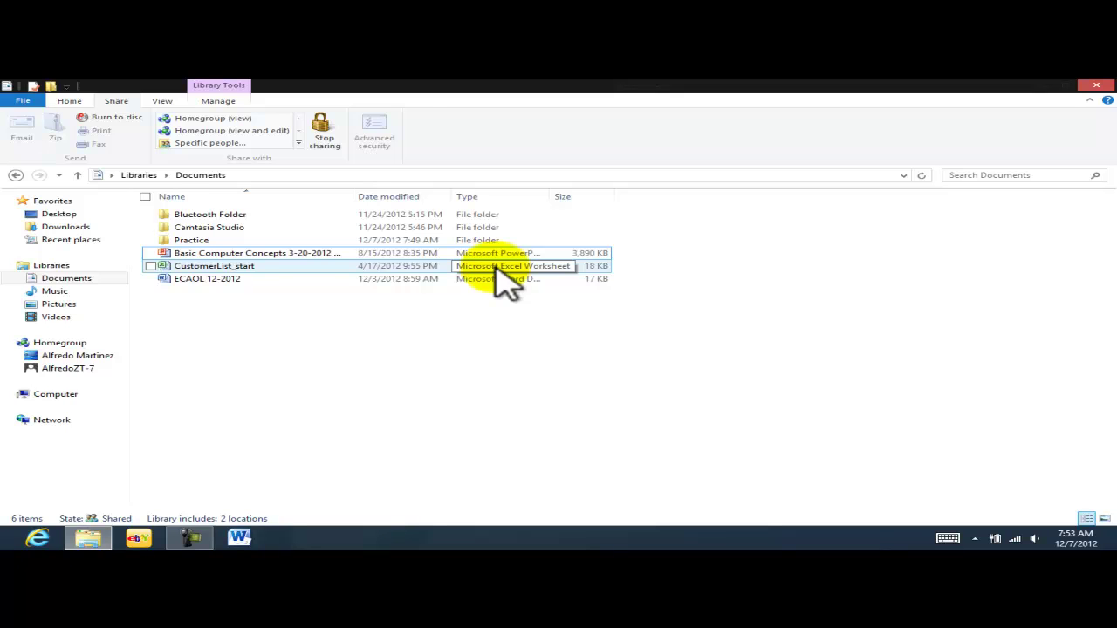
# Look at the view commands and the navigation pane display options without changing any of them
pyautogui.click(163, 101)
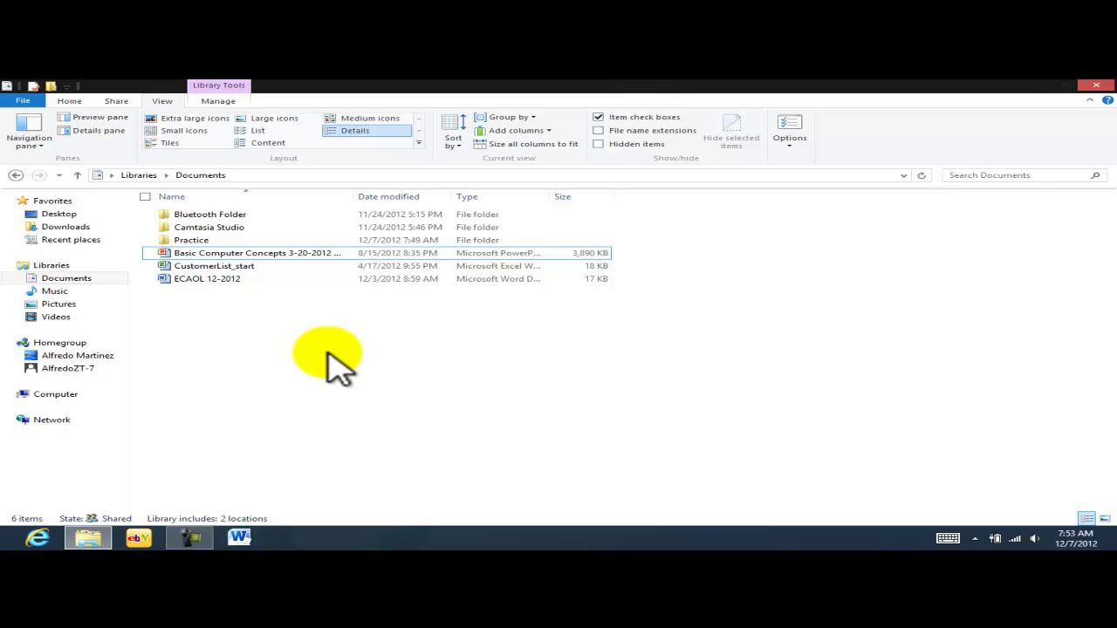
pyautogui.click(37, 140)
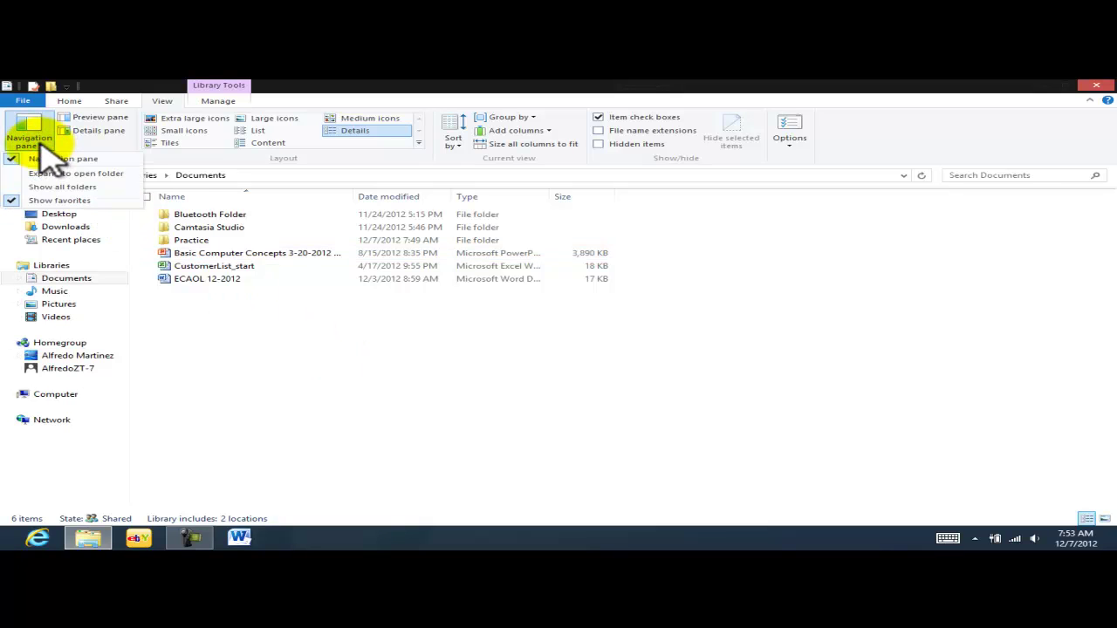
pyautogui.click(38, 137)
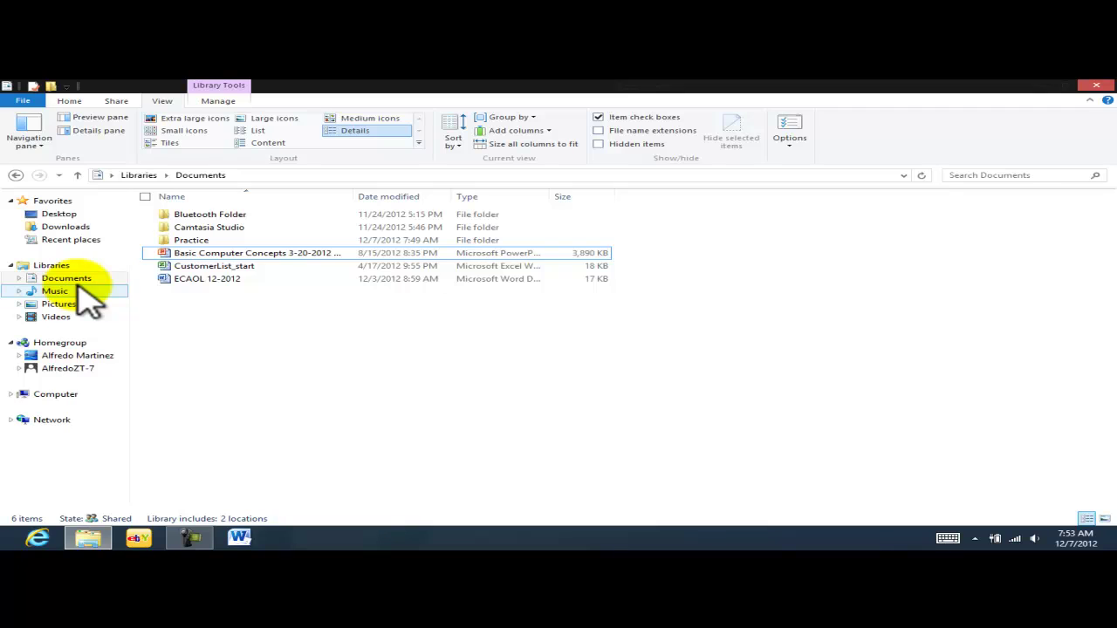
# Browse the Music library shared by the second homegroup member, and return to that member's shared libraries
pyautogui.click(67, 369)
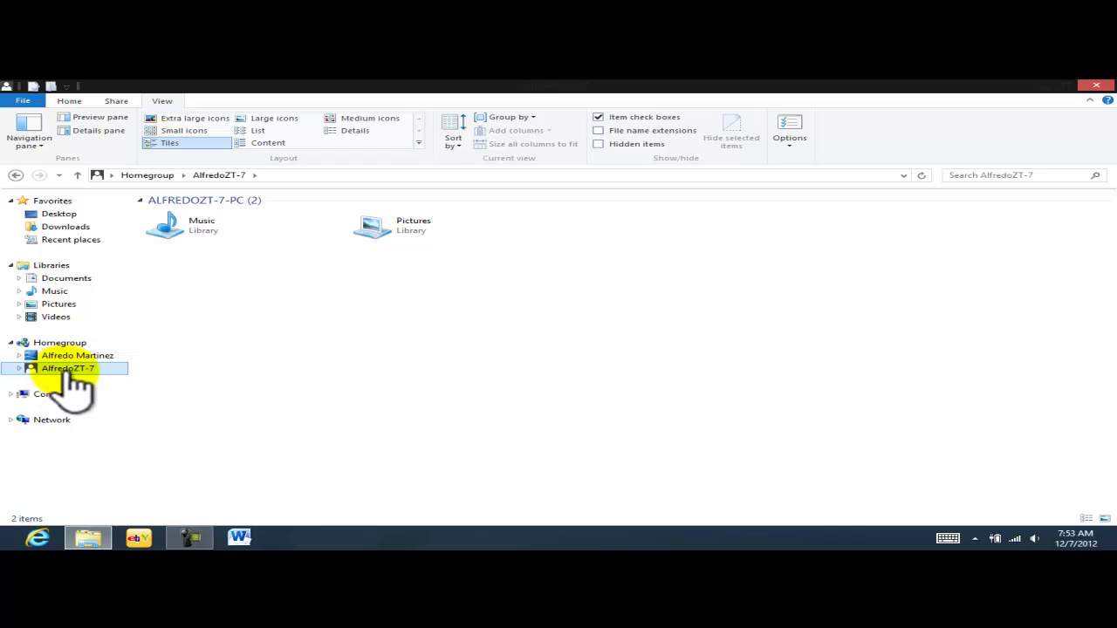
pyautogui.doubleClick(209, 224)
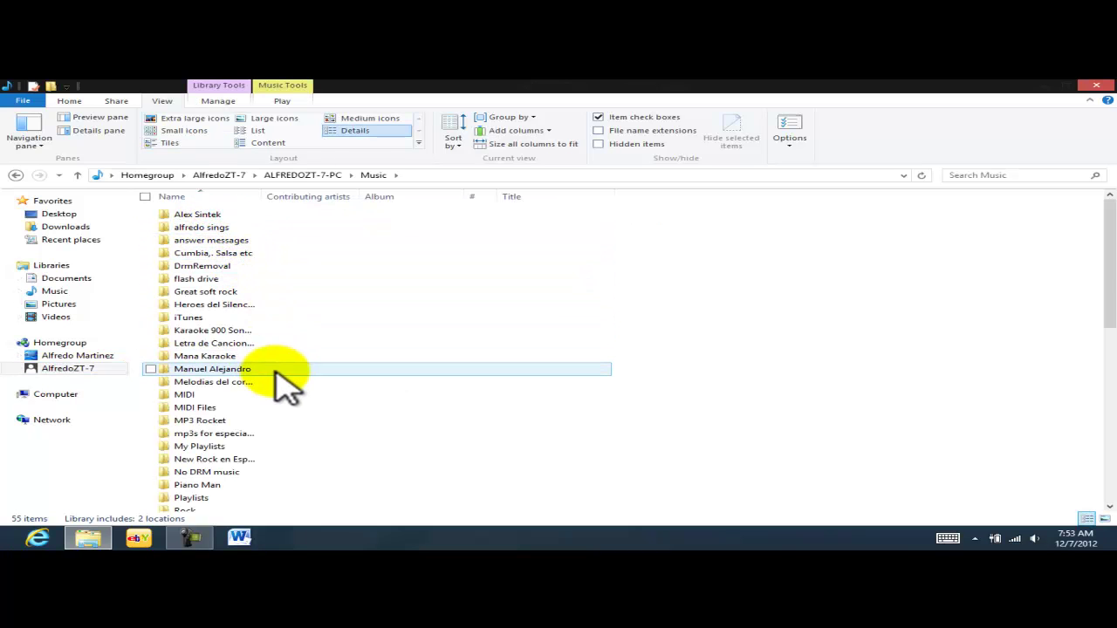
pyautogui.scroll(-5, 294, 389)
pyautogui.scroll(-5, 294, 384)
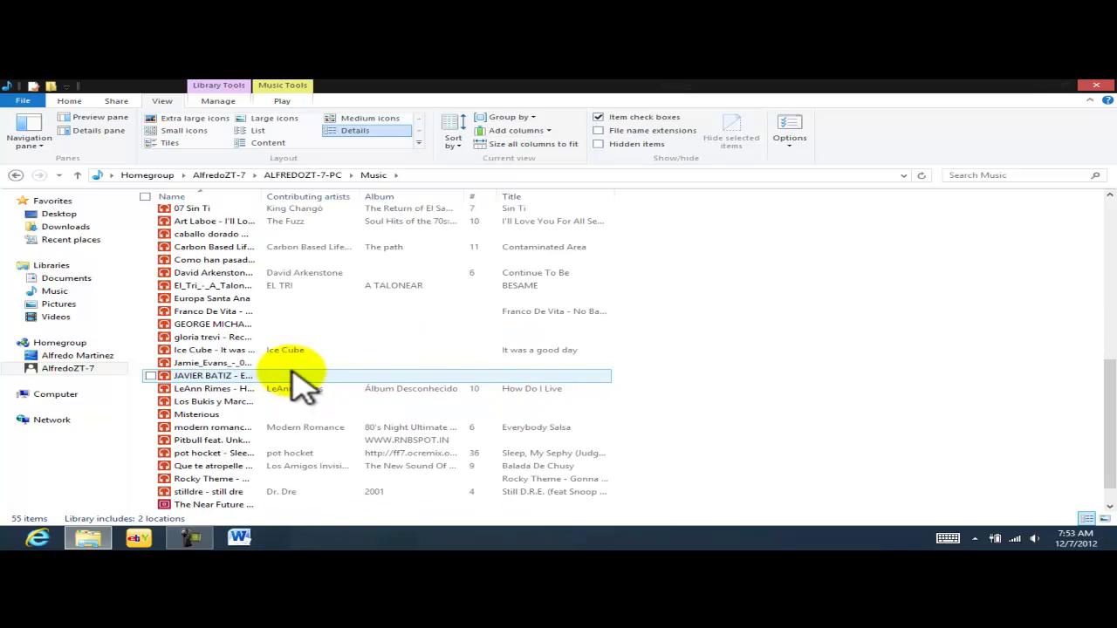
pyautogui.scroll(7, 297, 381)
pyautogui.scroll(3, 297, 376)
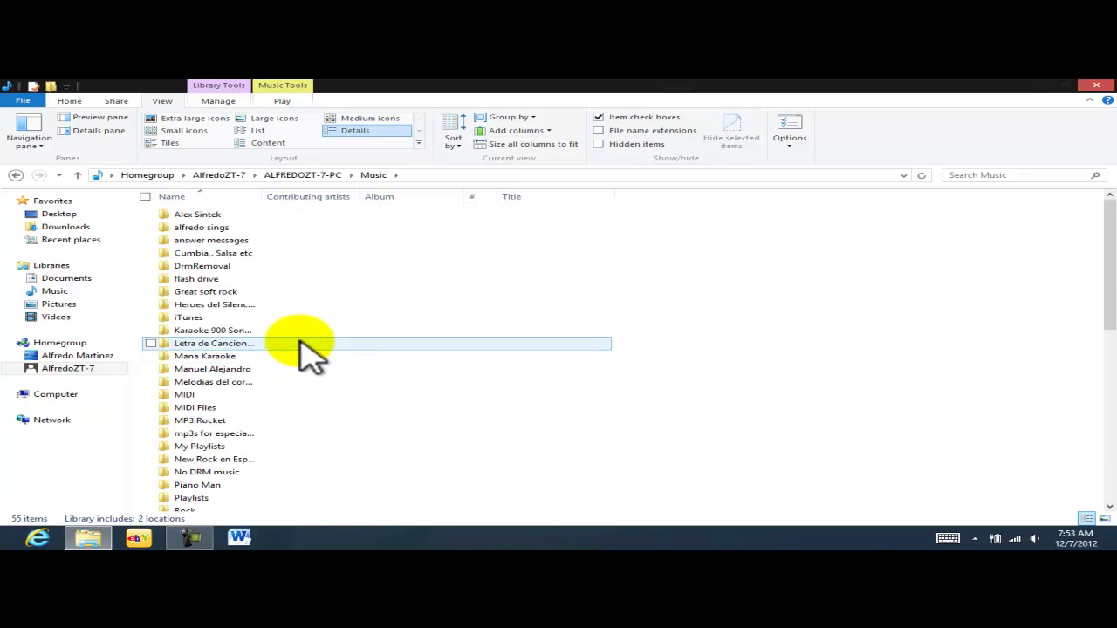
pyautogui.click(16, 174)
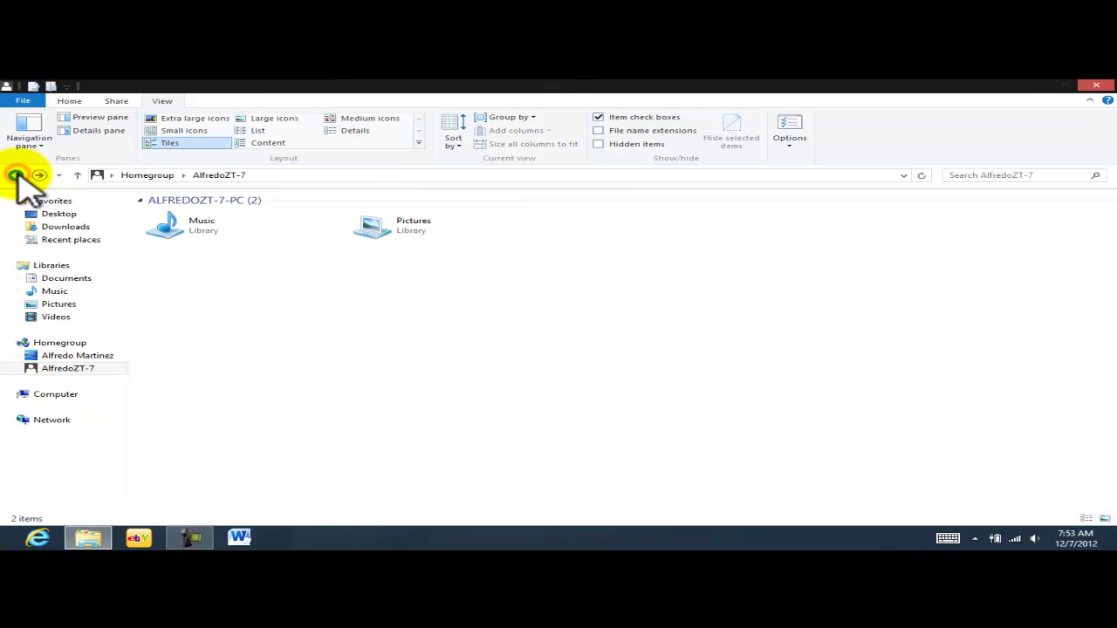
# Browse the Pictures library shared by the second homegroup member, and go back to that member's shared libraries
pyautogui.doubleClick(367, 230)
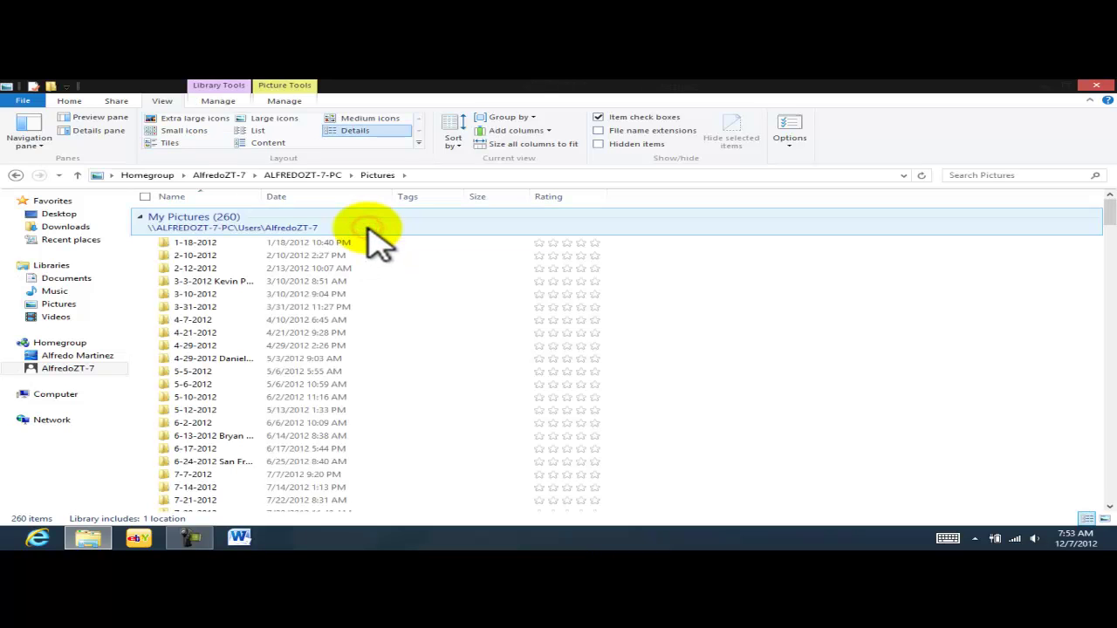
pyautogui.scroll(-3, 332, 292)
pyautogui.scroll(-7, 332, 293)
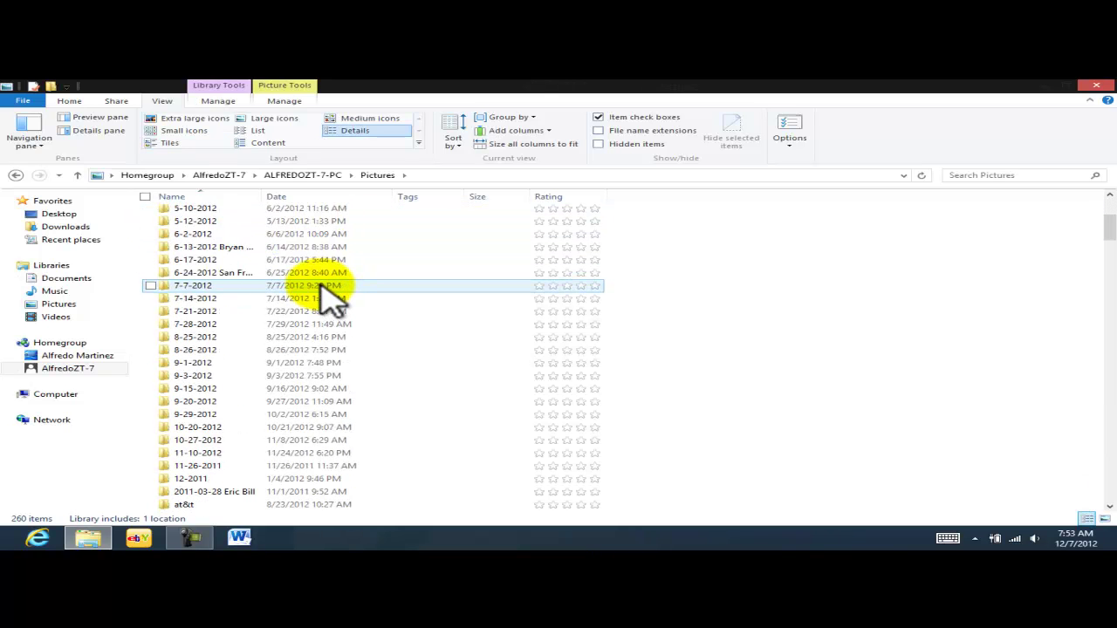
pyautogui.scroll(10, 332, 292)
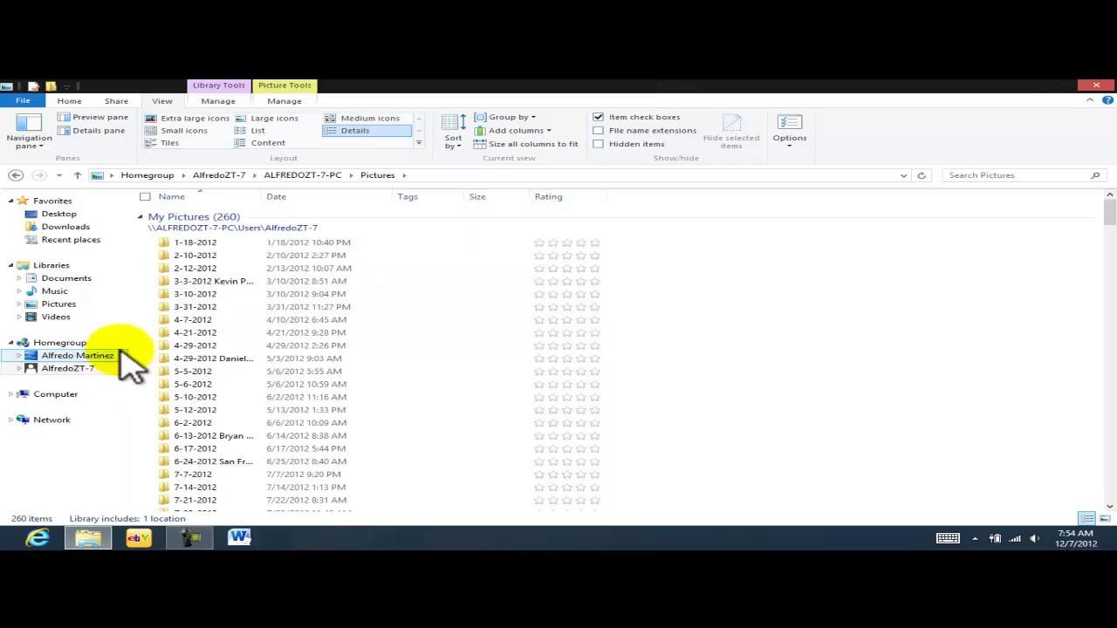
pyautogui.click(15, 176)
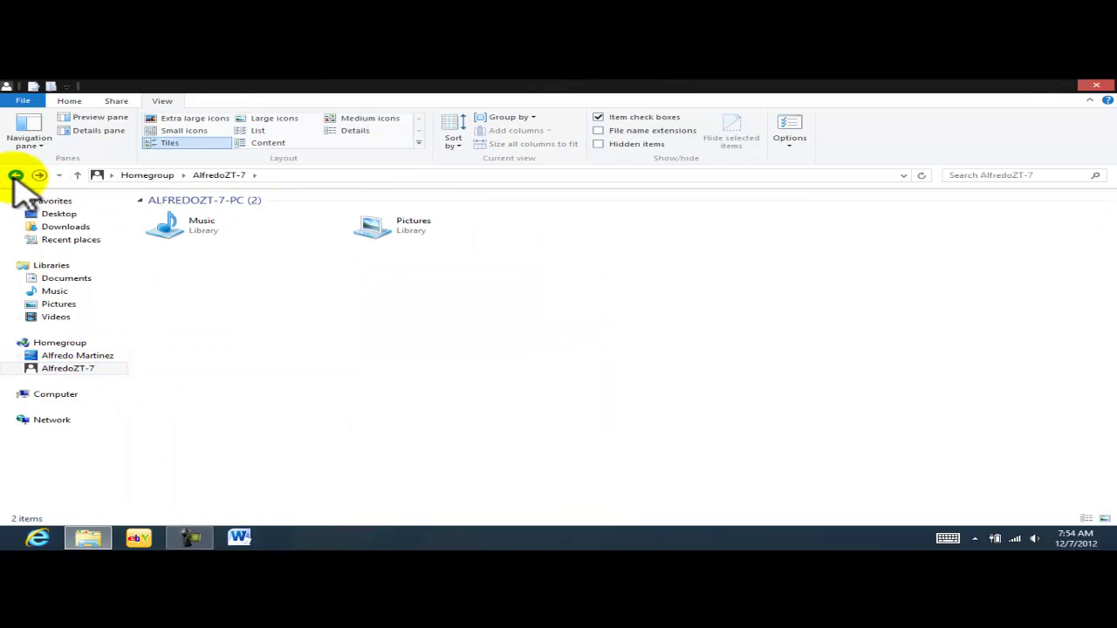
# View the drives under Computer and the Desktop and Downloads locations, and return to the Documents library
pyautogui.click(54, 397)
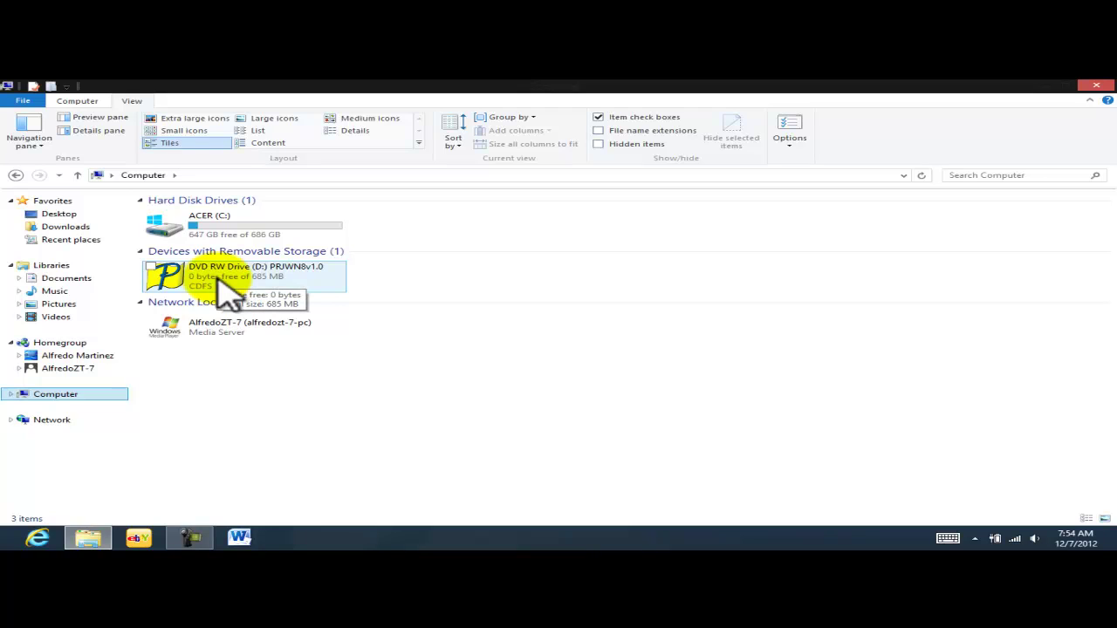
pyautogui.click(349, 404)
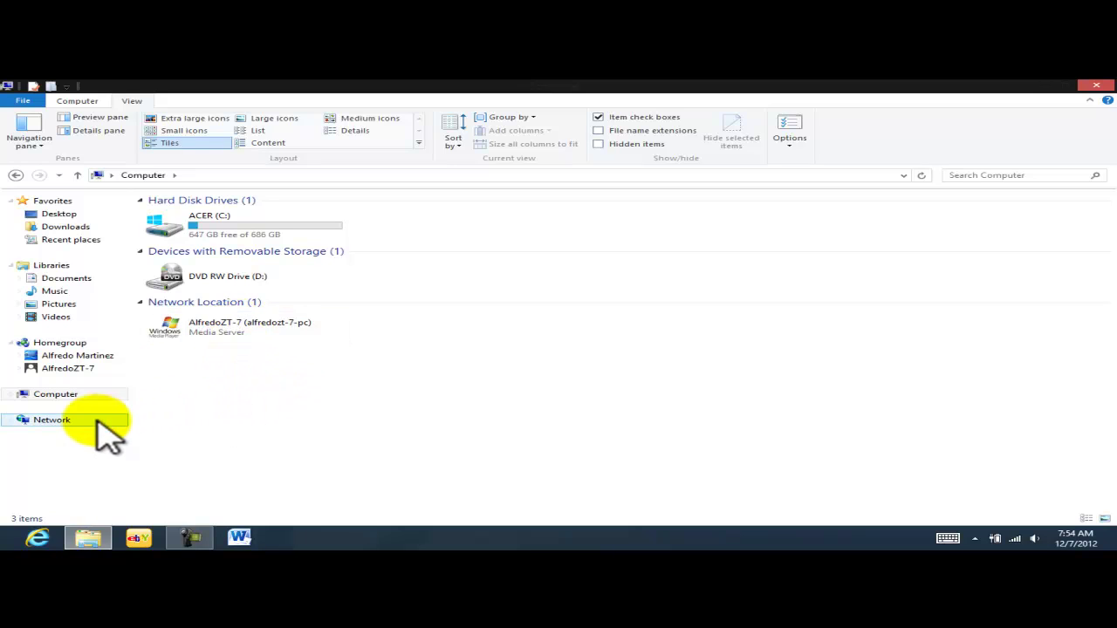
pyautogui.click(56, 215)
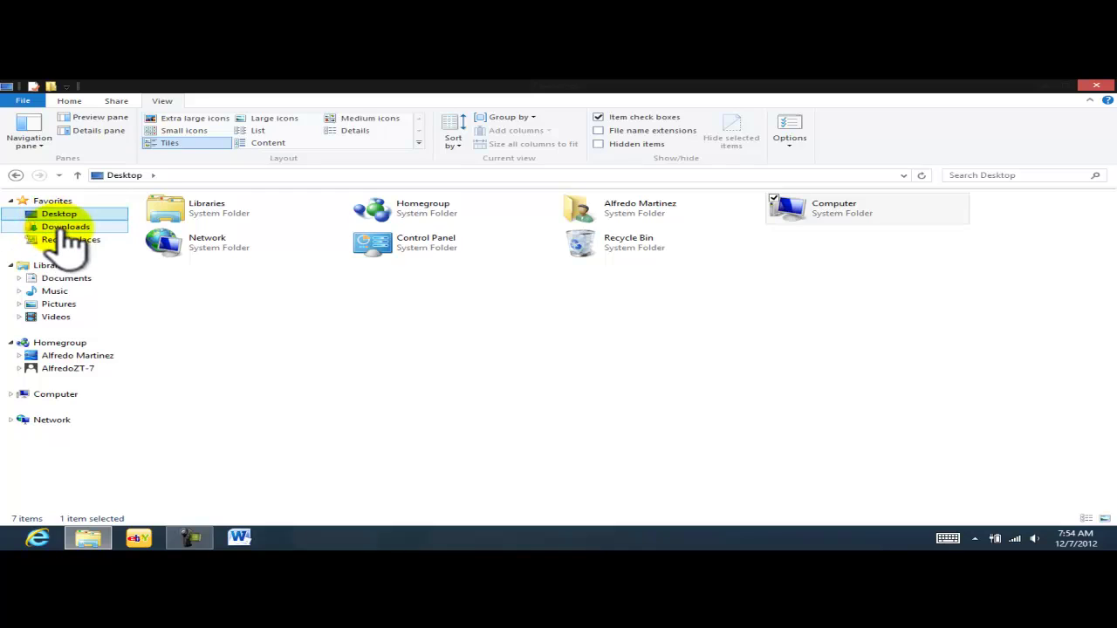
pyautogui.click(61, 226)
pyautogui.click(61, 279)
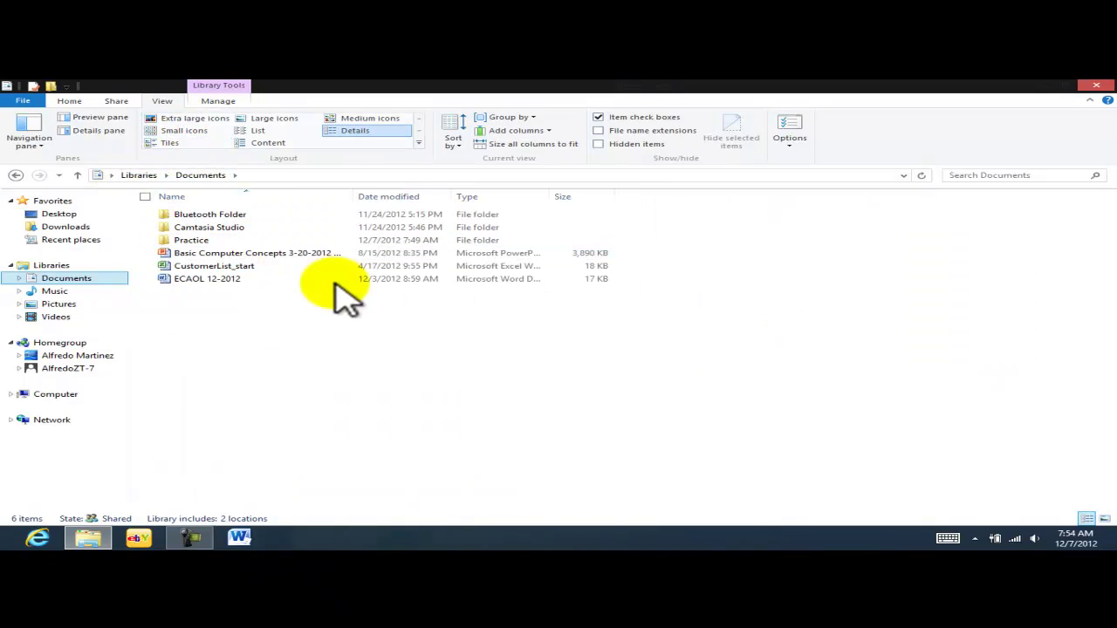
pyautogui.click(349, 349)
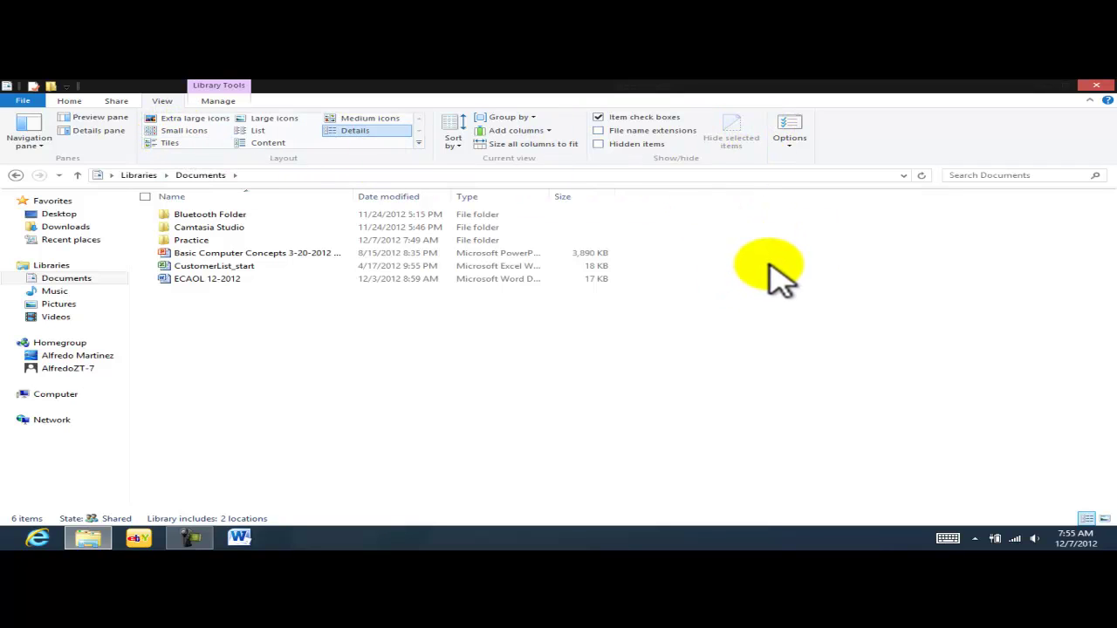
# Minimize the ribbon and expand it again, repeating the demonstration once
pyautogui.click(1091, 101)
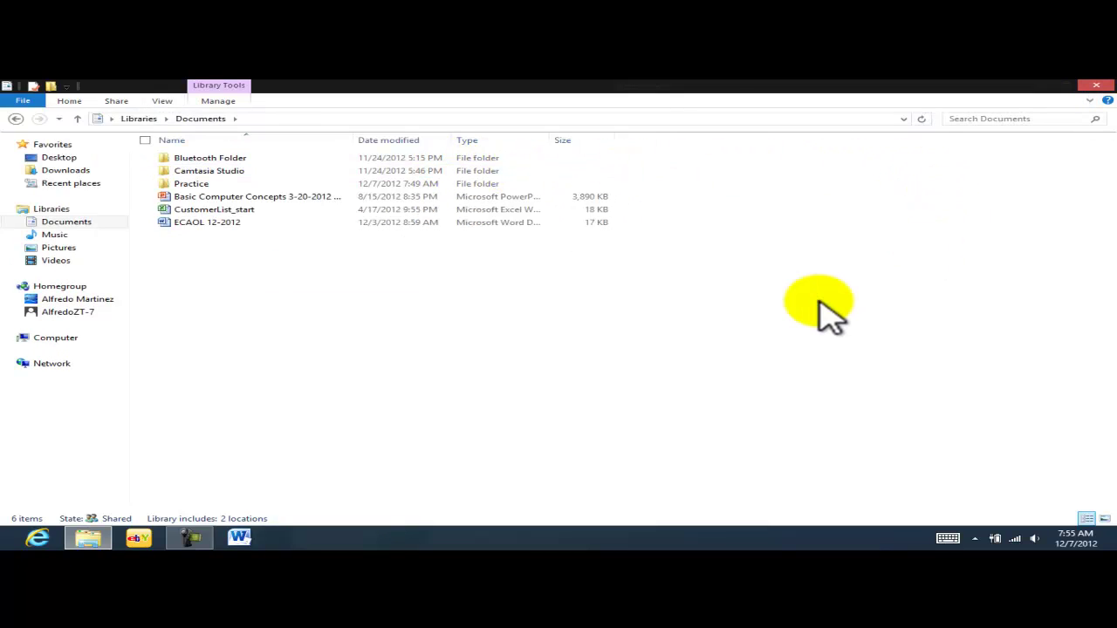
pyautogui.click(1091, 102)
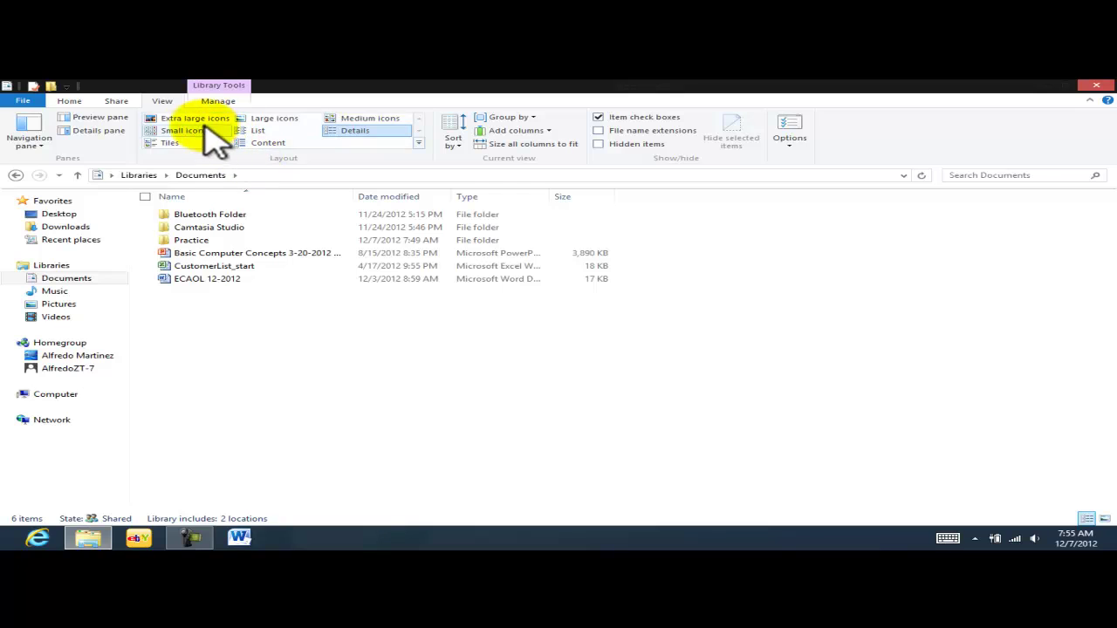
pyautogui.click(1091, 100)
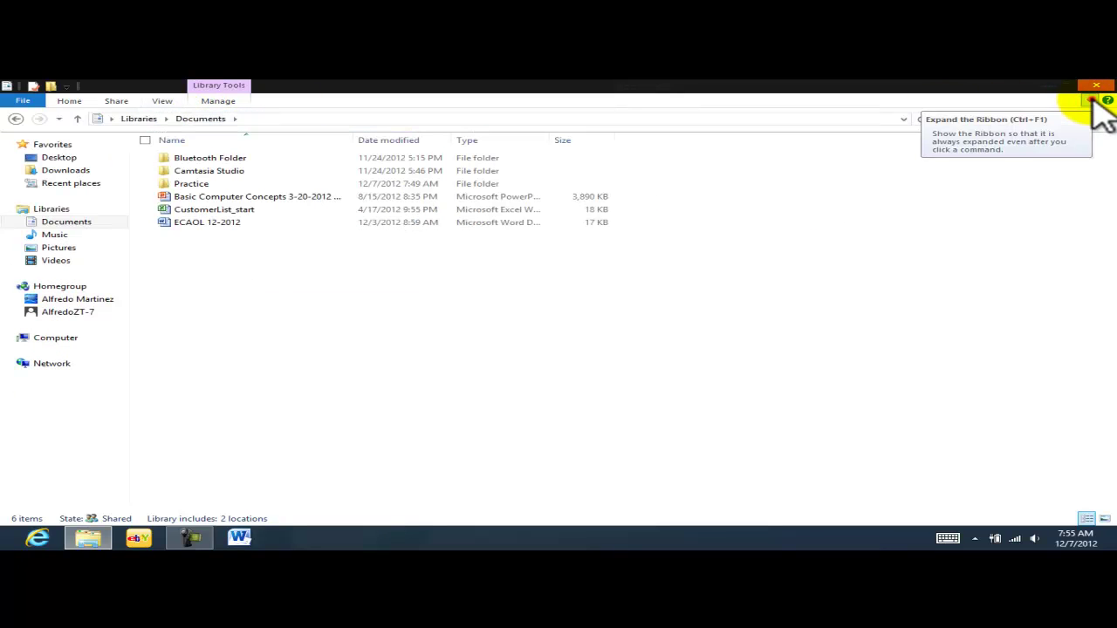
pyautogui.click(1091, 100)
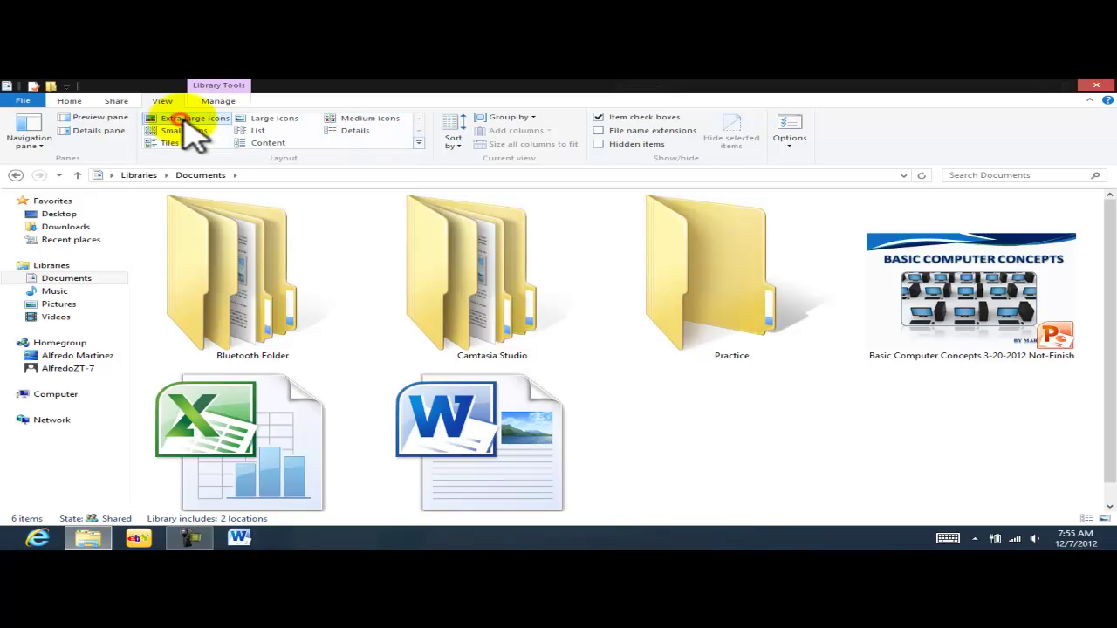
# Show the Documents library as Extra large, Large, Medium, and Small icons in turn
pyautogui.click(184, 118)
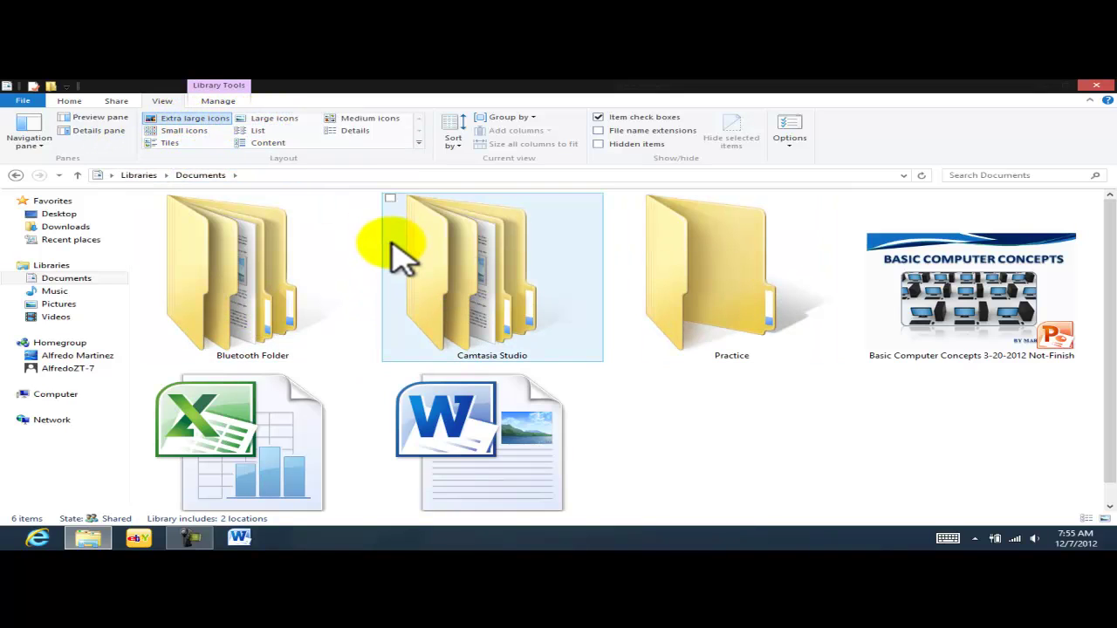
pyautogui.click(277, 120)
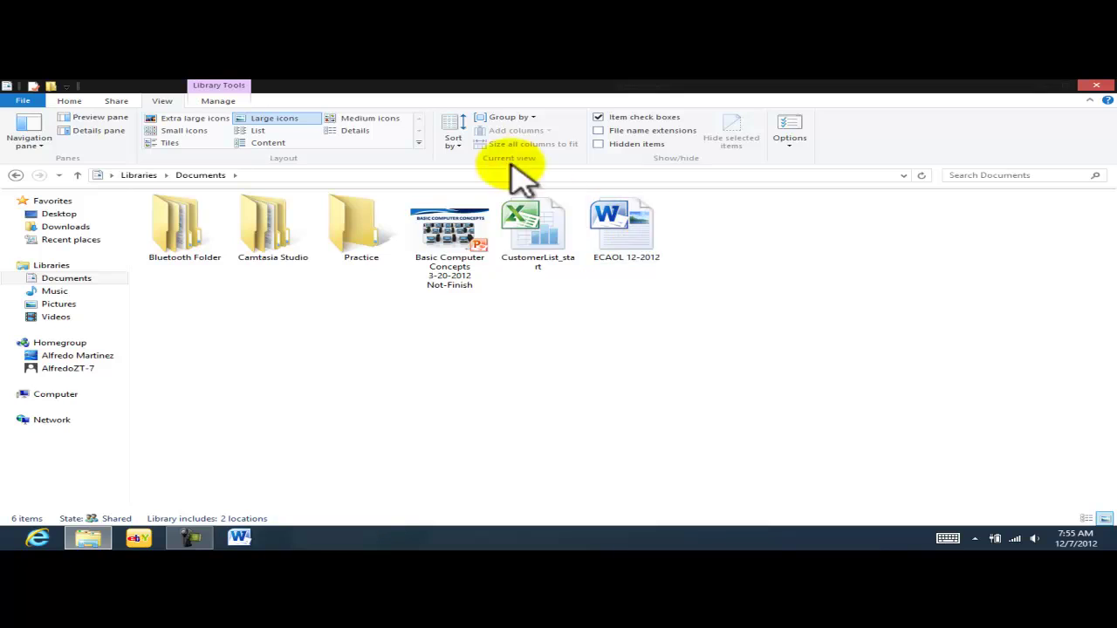
pyautogui.click(358, 119)
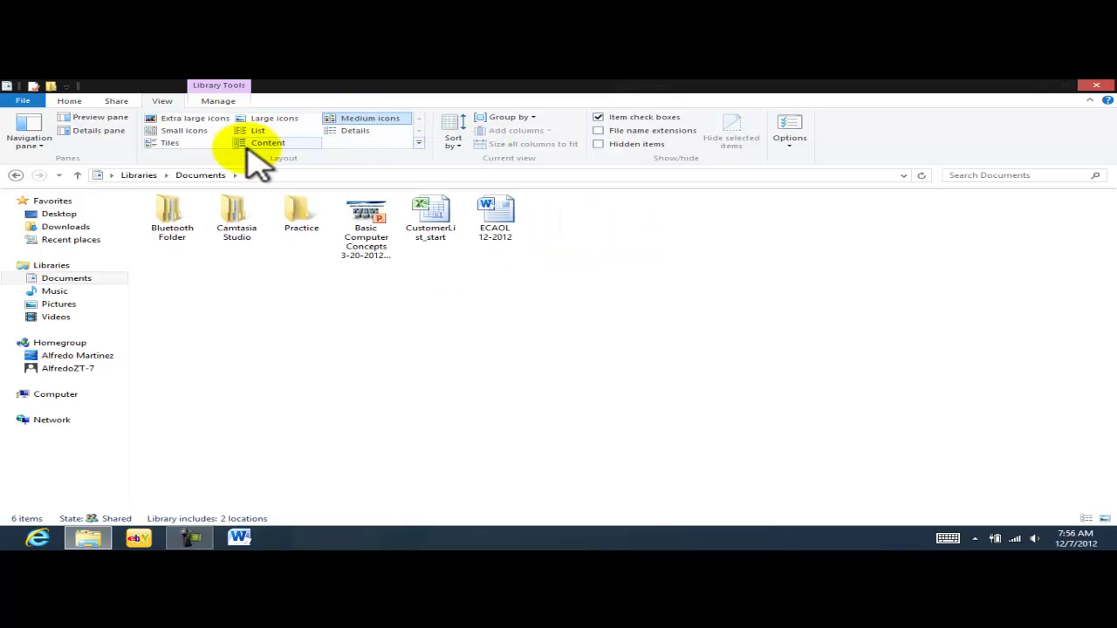
pyautogui.click(186, 131)
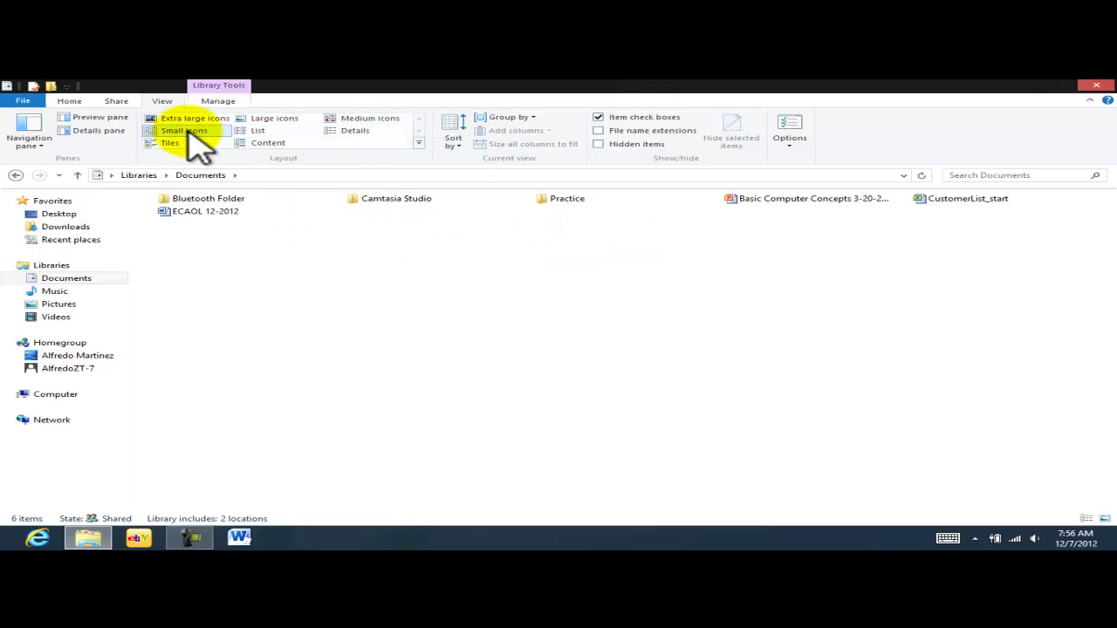
# Show the Documents library in the List, Details, Tiles, and Content layouts, and restore the Details layout
pyautogui.click(260, 130)
pyautogui.click(354, 131)
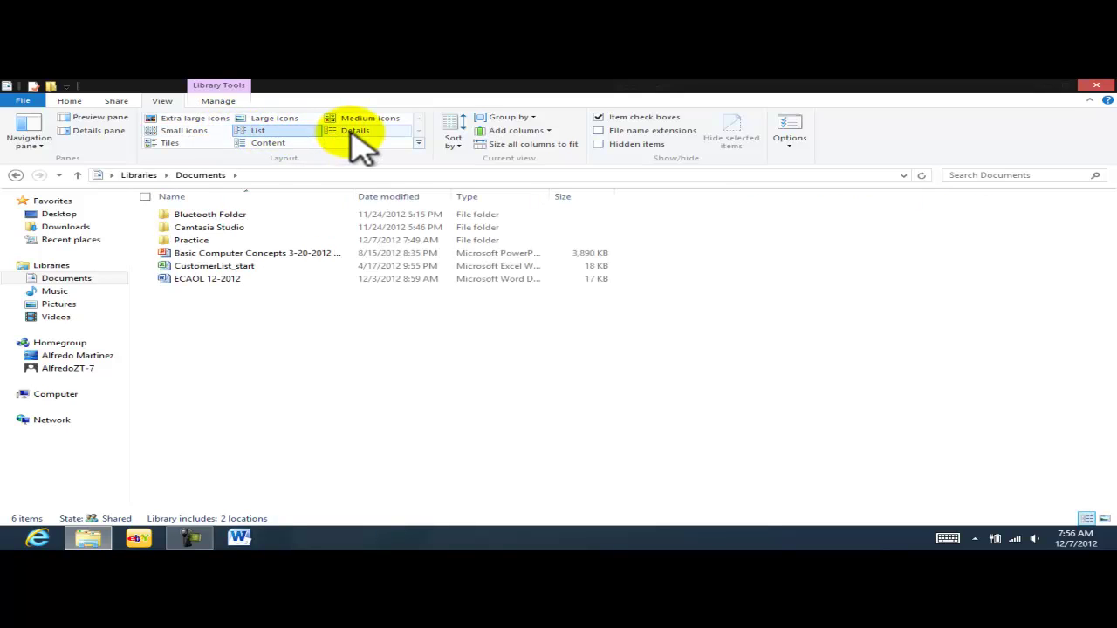
pyautogui.click(170, 143)
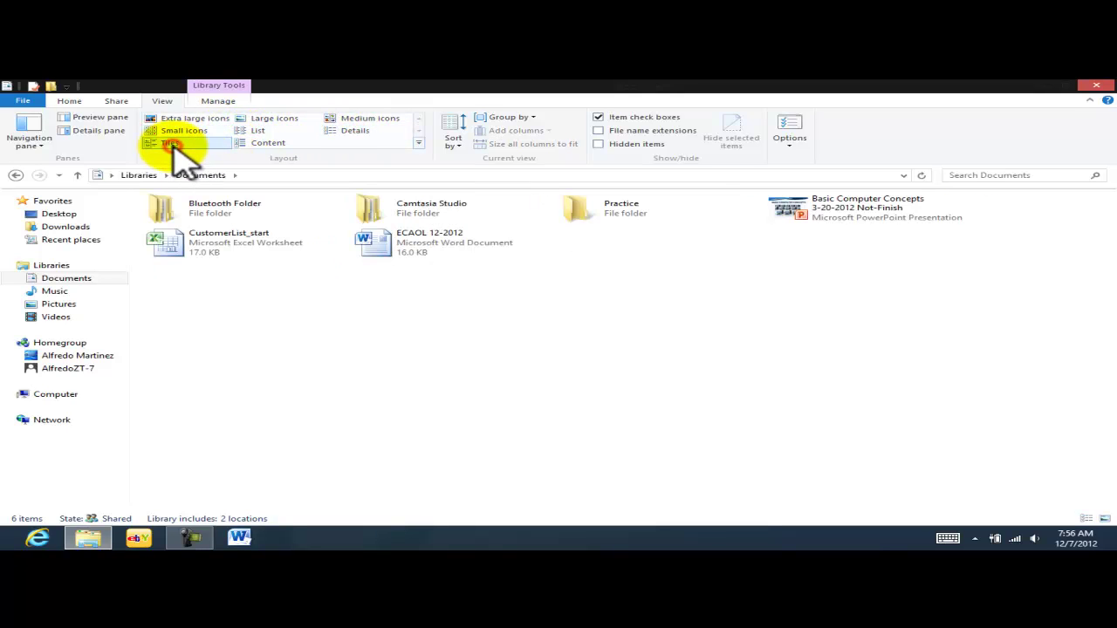
pyautogui.click(262, 143)
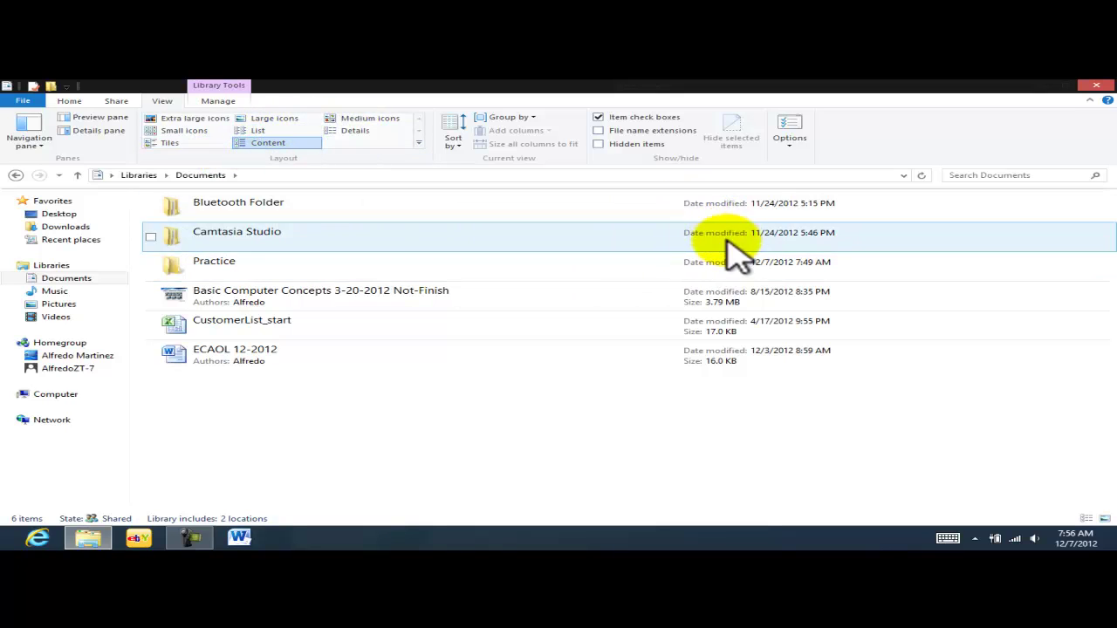
pyautogui.click(355, 131)
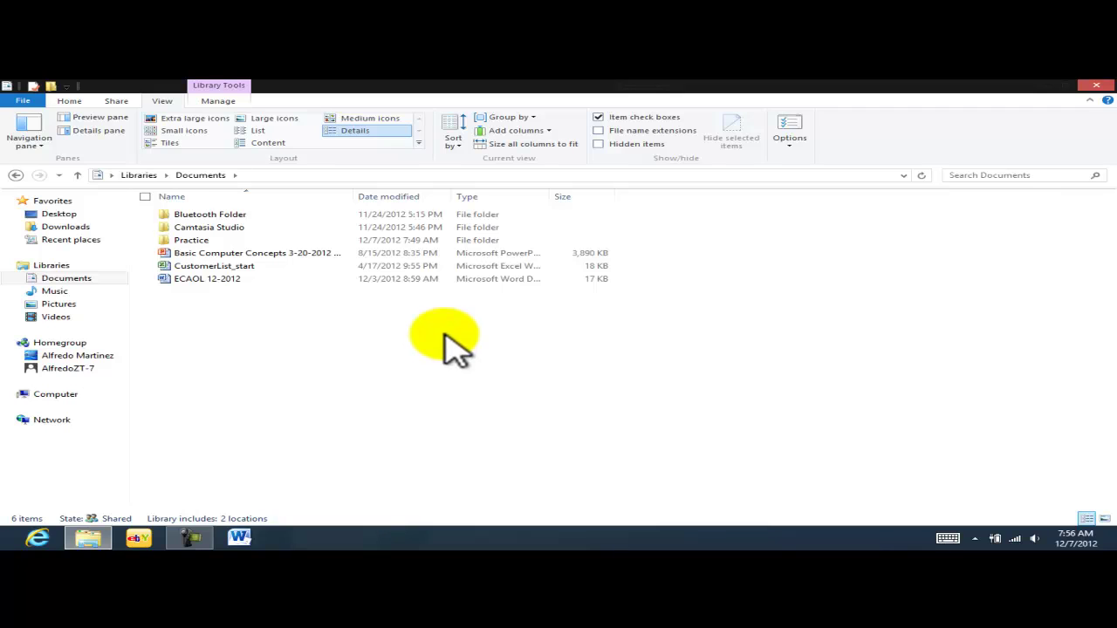
# Look at the sorting options available for the Documents library, and dismiss them without changing the order
pyautogui.click(455, 142)
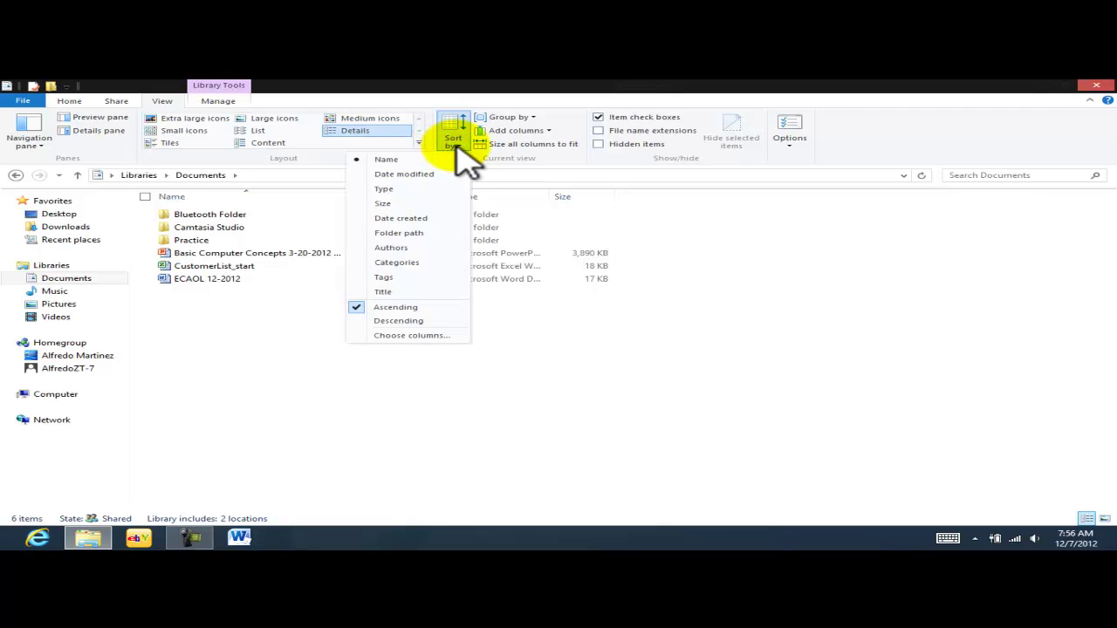
pyautogui.click(572, 333)
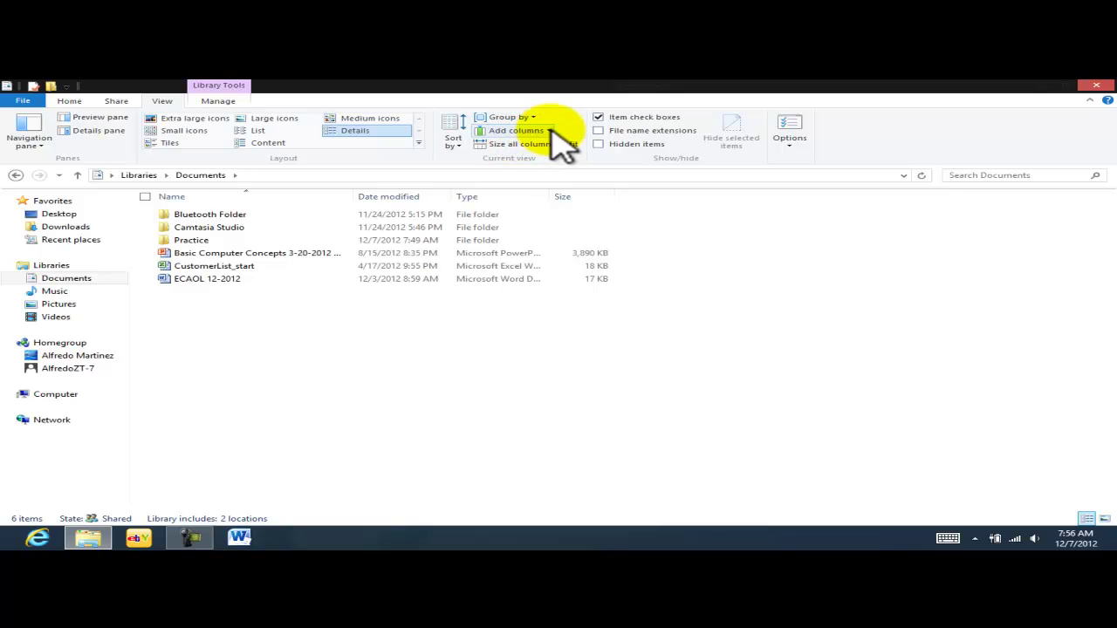
pyautogui.click(608, 356)
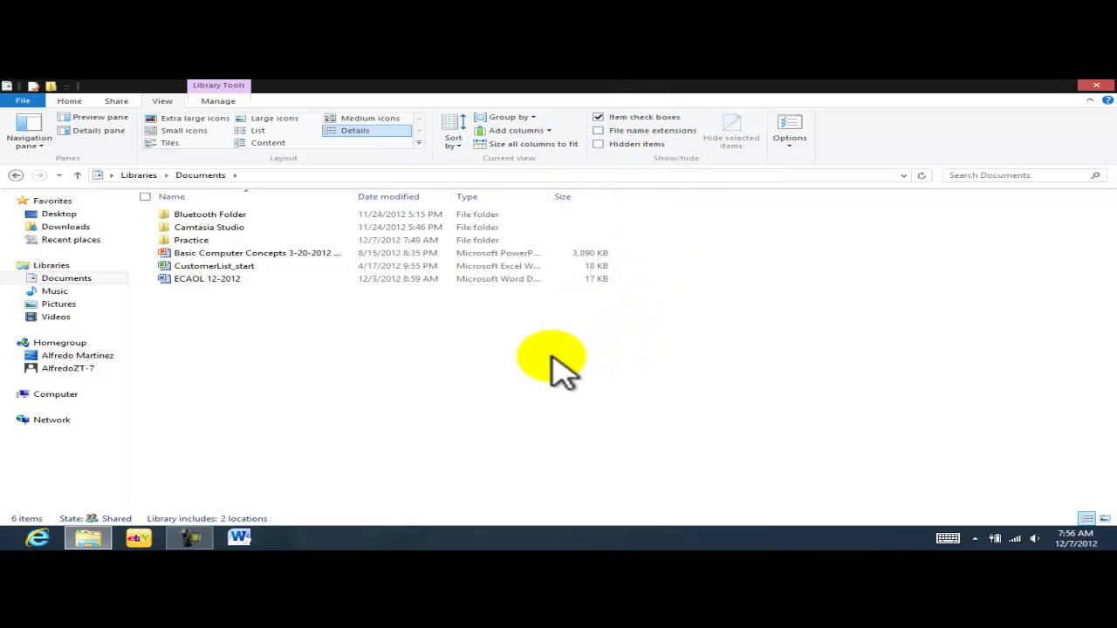
# Look at the Documents library's management commands and save location options, and switch between them and the Home commands
pyautogui.click(218, 102)
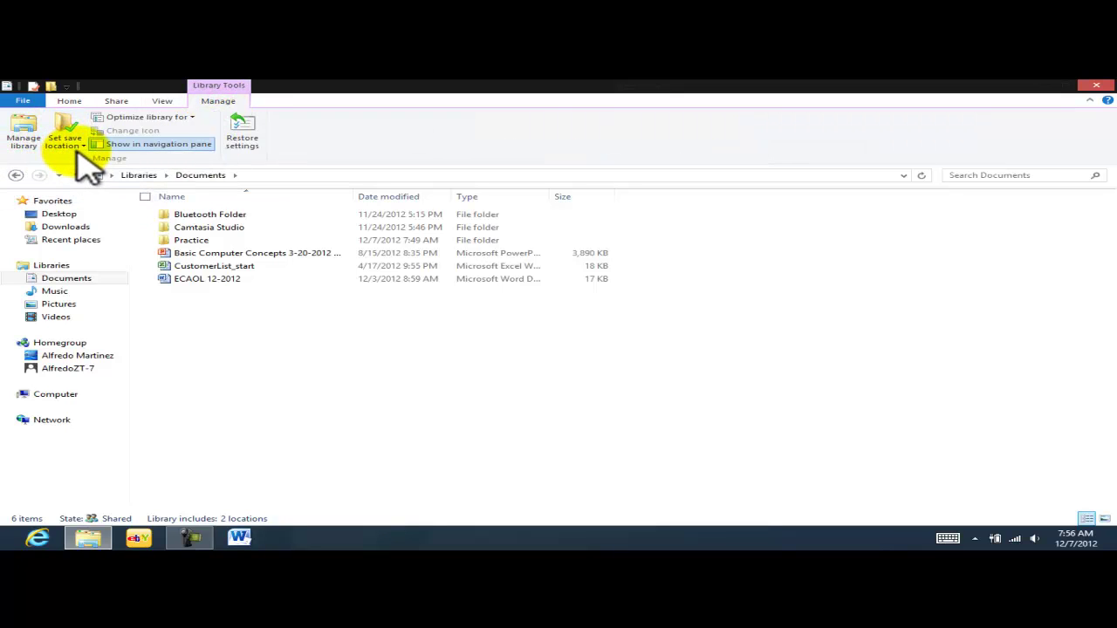
pyautogui.click(76, 145)
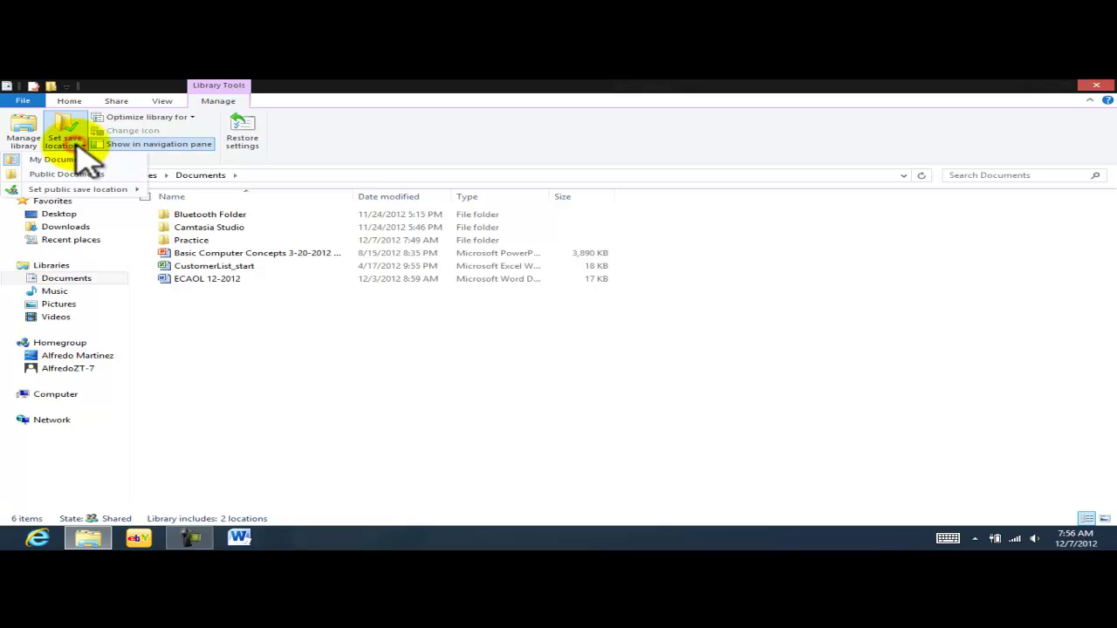
pyautogui.click(294, 145)
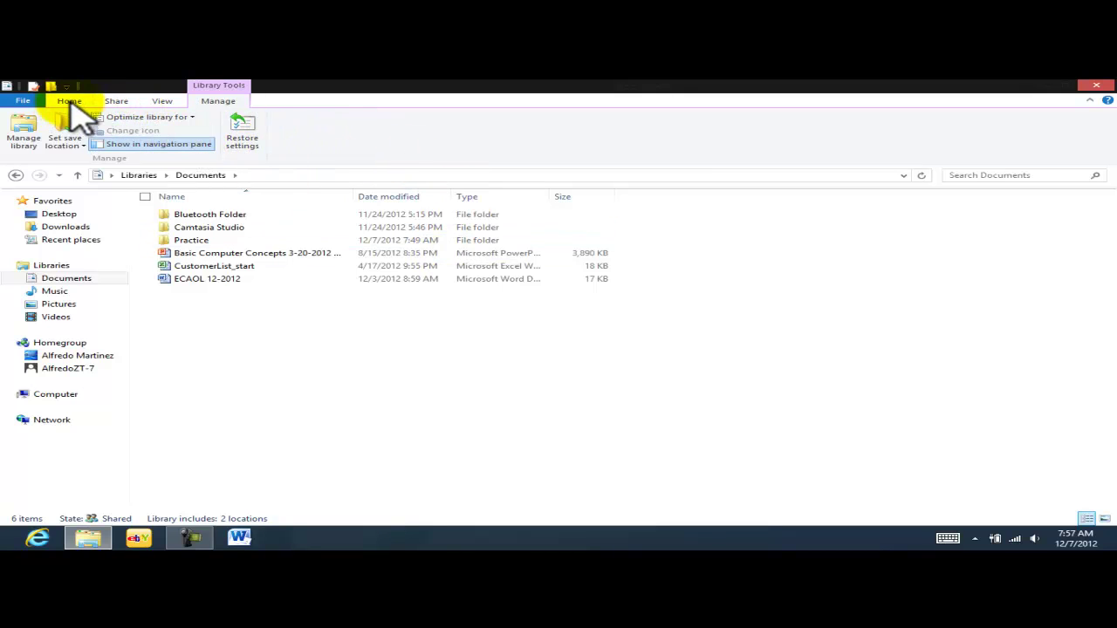
pyautogui.click(69, 102)
pyautogui.click(220, 102)
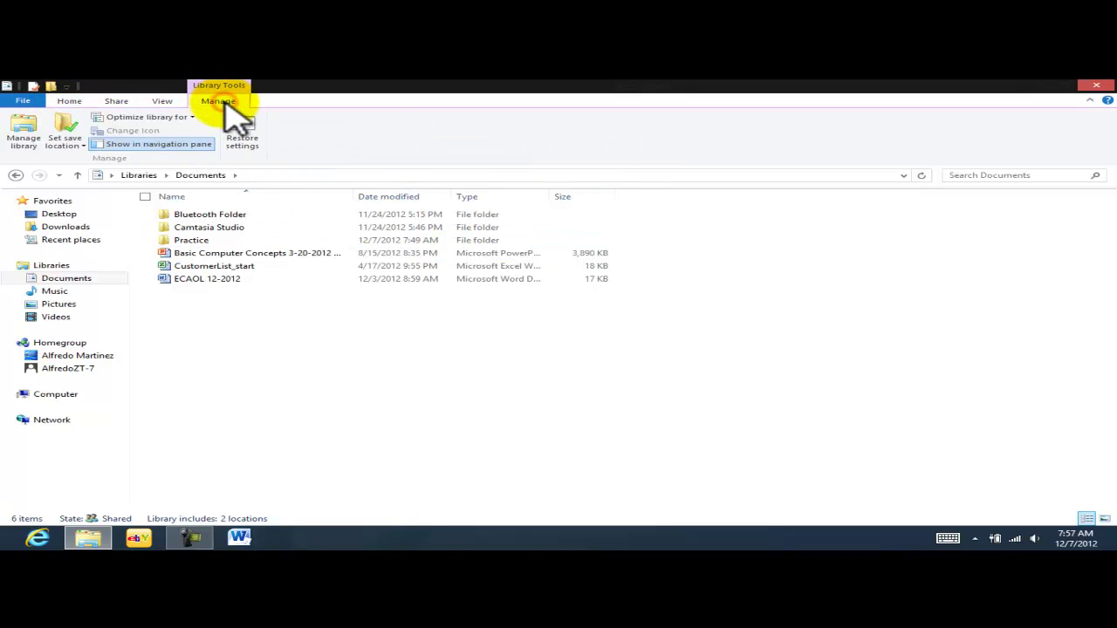
pyautogui.click(69, 103)
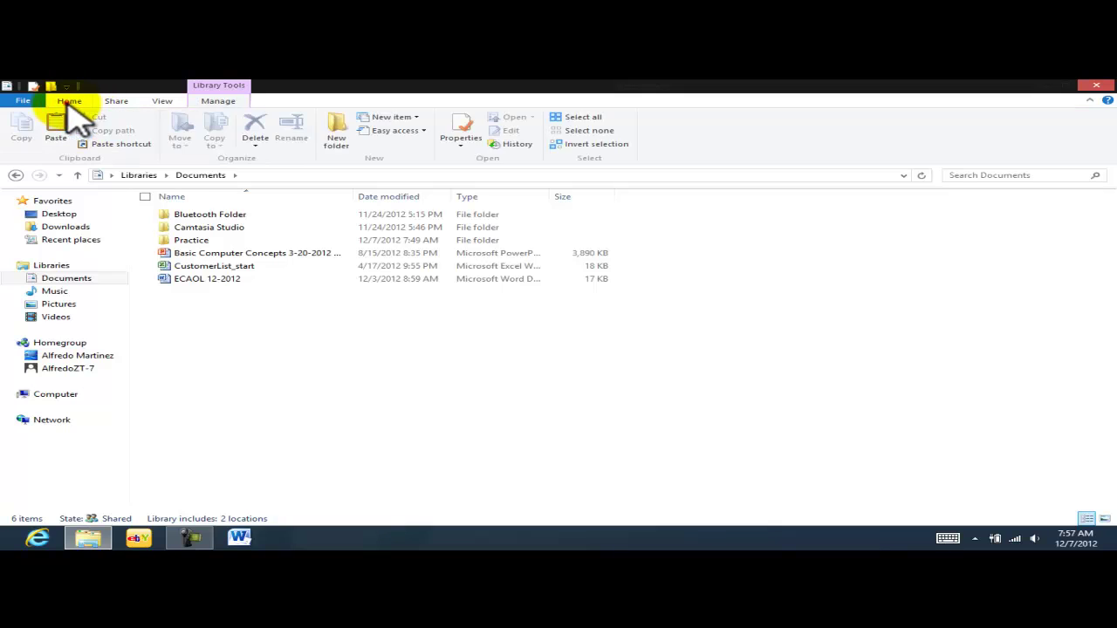
# Review the sharing commands with every item in Documents selected, look at the View commands, and clear the selection
pyautogui.click(117, 101)
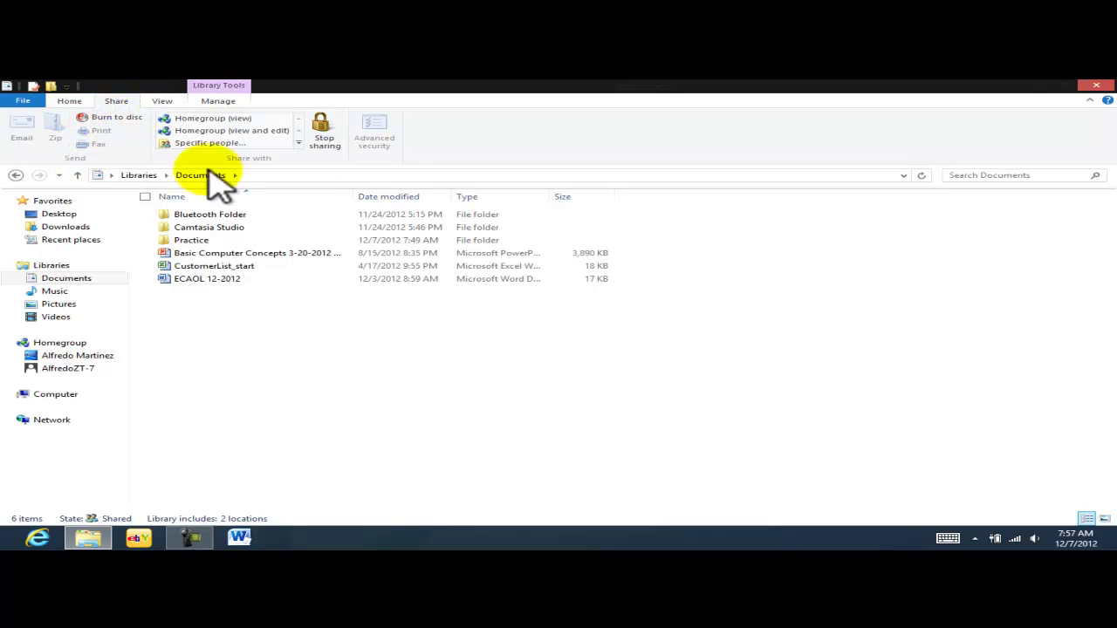
pyautogui.moveTo(283, 301); pyautogui.dragTo(287, 230)
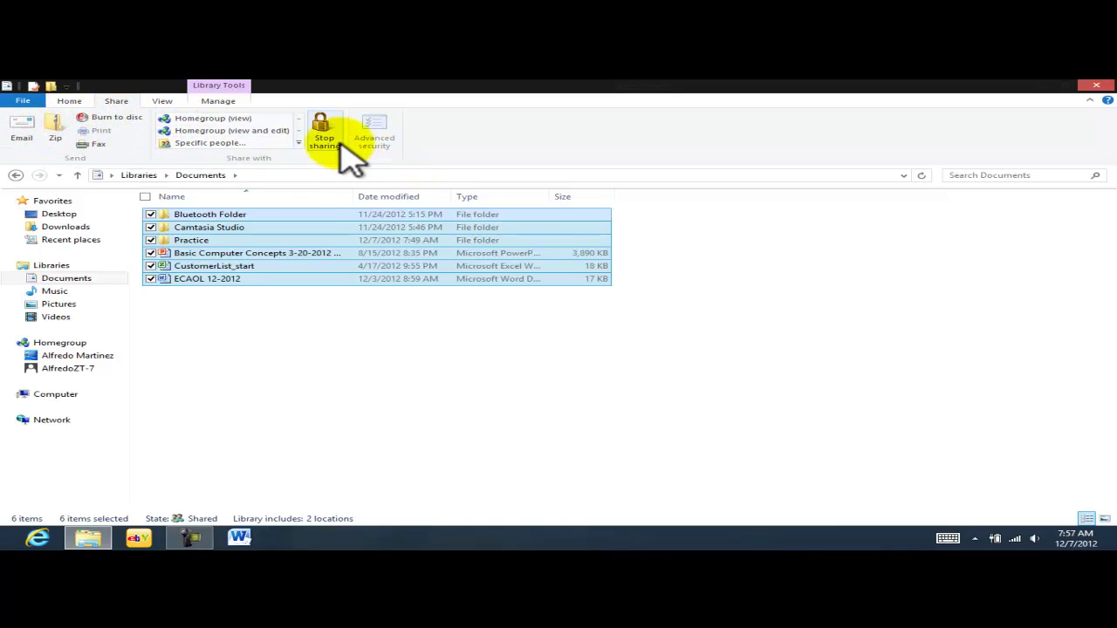
pyautogui.click(160, 102)
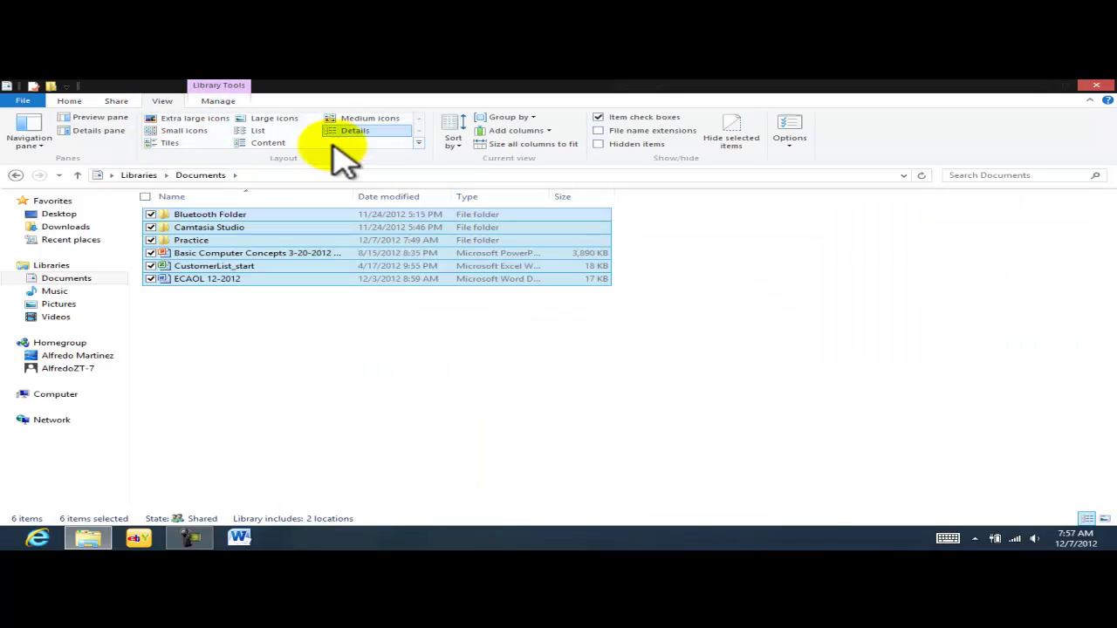
pyautogui.click(472, 375)
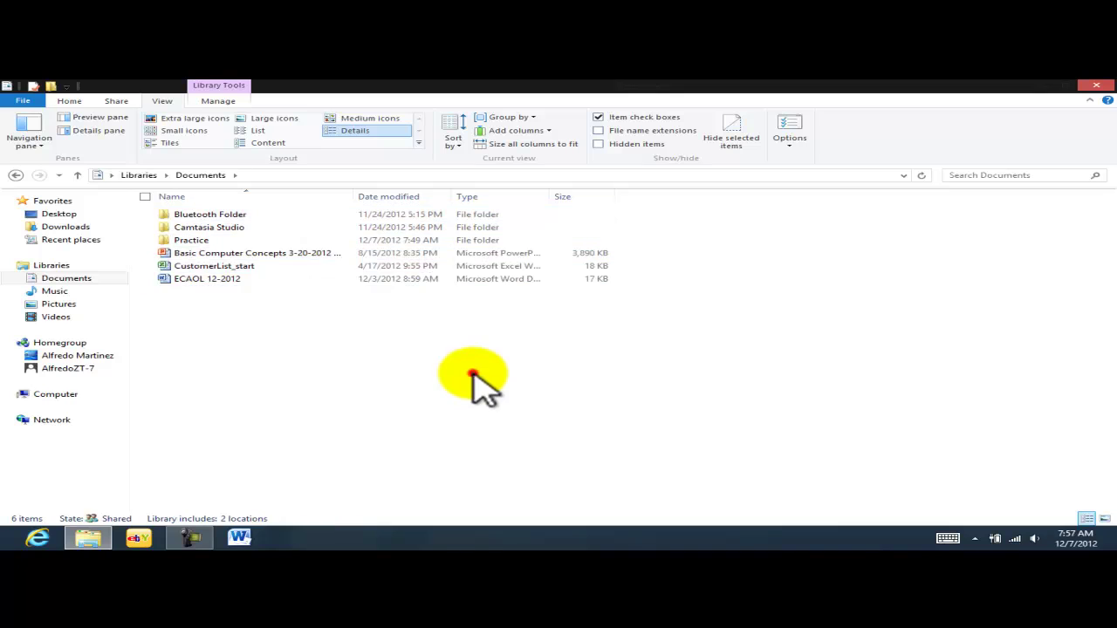
# Show file name extensions in the Documents library and widen the Name, Date modified, and Type columns
pyautogui.click(253, 254)
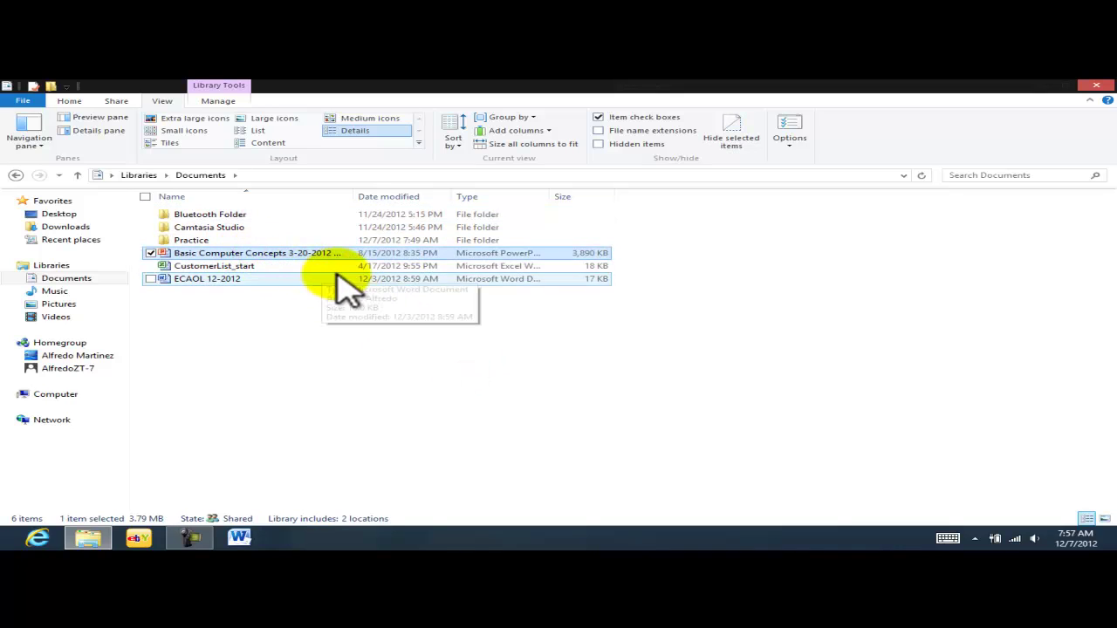
pyautogui.click(597, 131)
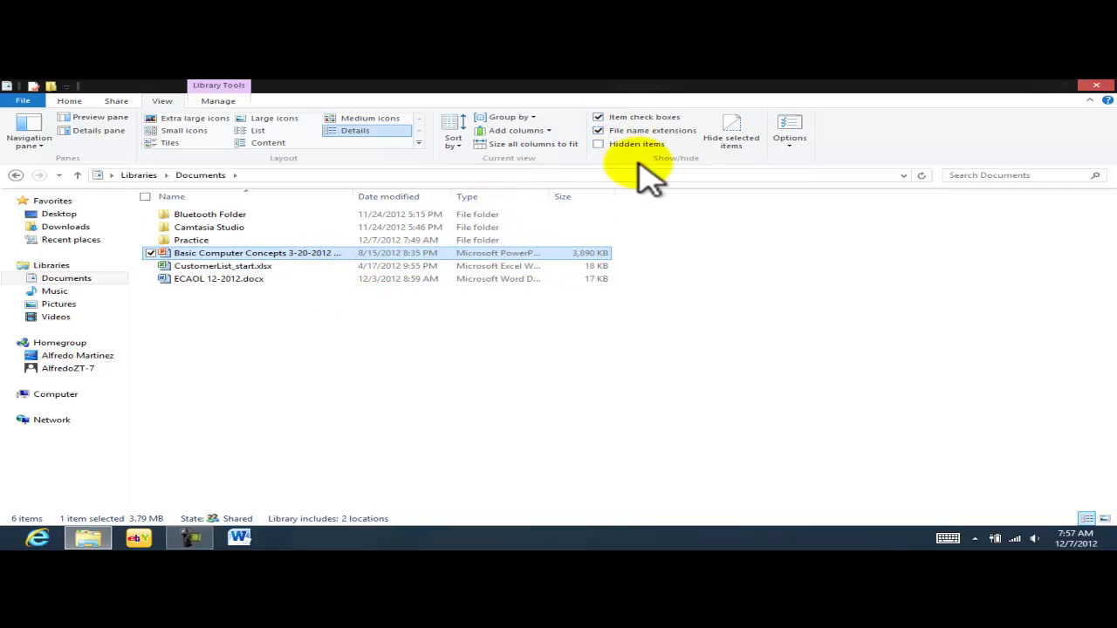
pyautogui.moveTo(358, 200); pyautogui.dragTo(436, 199)
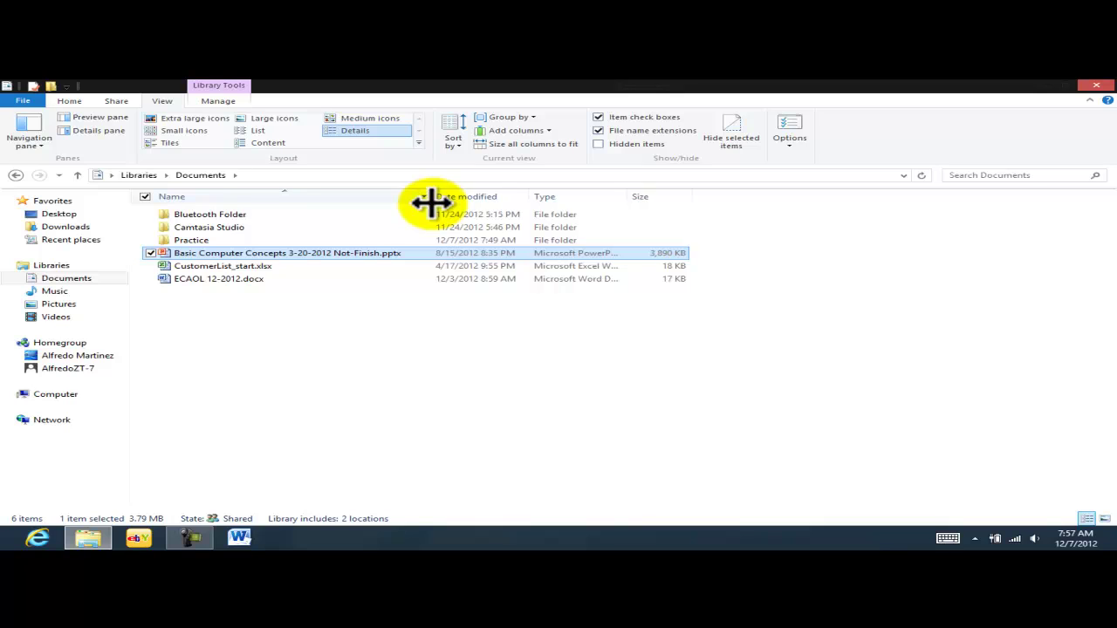
pyautogui.moveTo(431, 203); pyautogui.dragTo(427, 202)
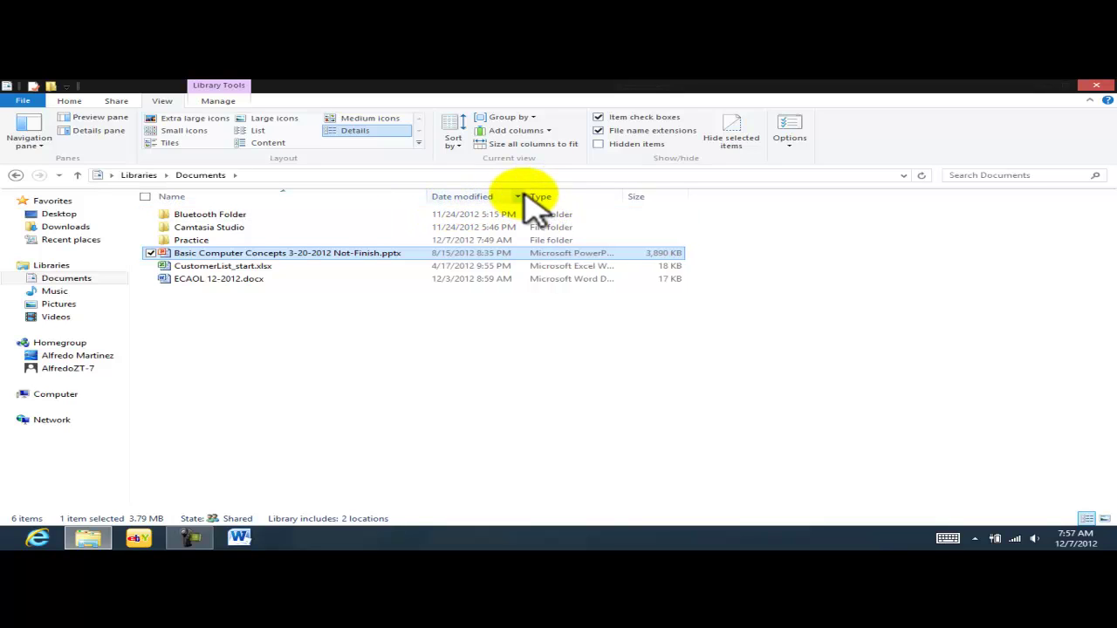
pyautogui.moveTo(528, 194); pyautogui.dragTo(546, 196)
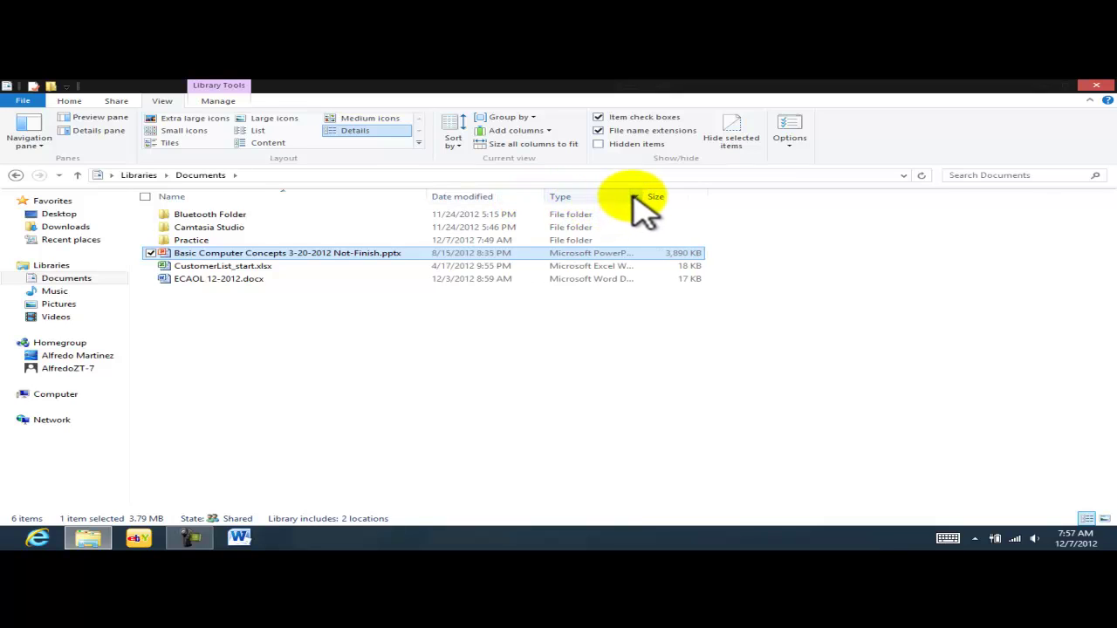
pyautogui.moveTo(644, 194); pyautogui.dragTo(734, 189)
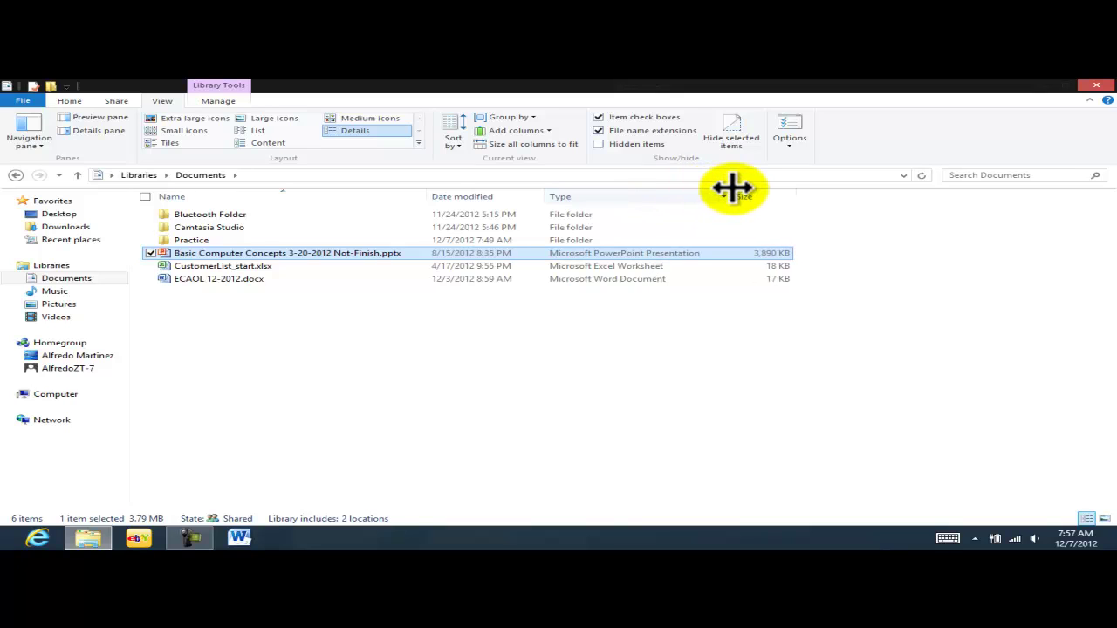
# Hide the file name extensions and narrow the Name column slightly, leaving the Basic Computer Concepts presentation selected
pyautogui.click(586, 363)
pyautogui.click(390, 254)
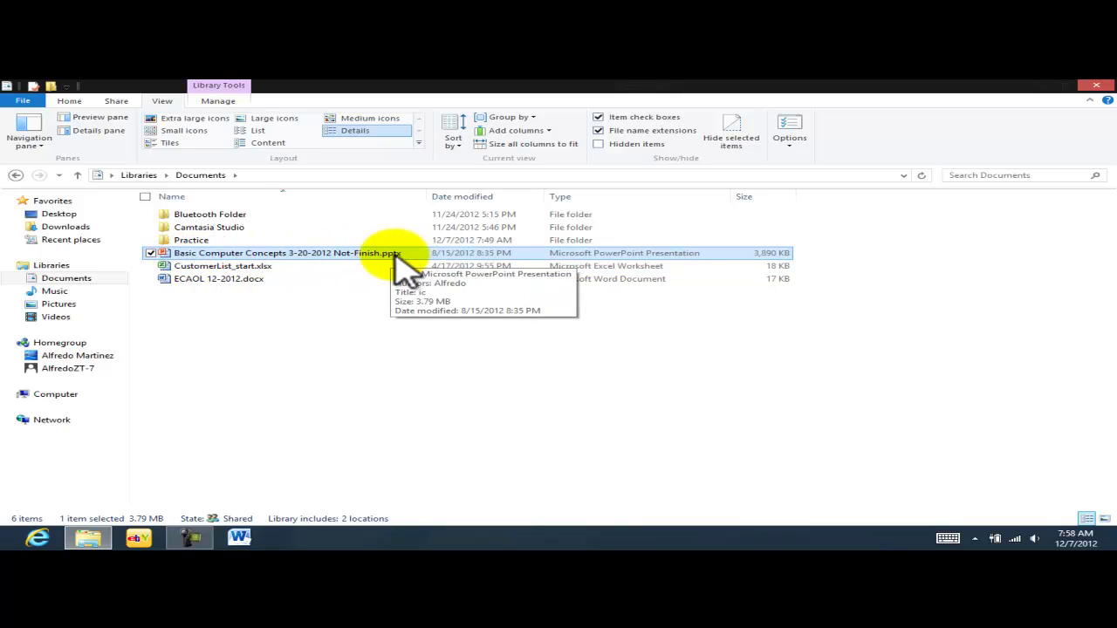
pyautogui.click(598, 131)
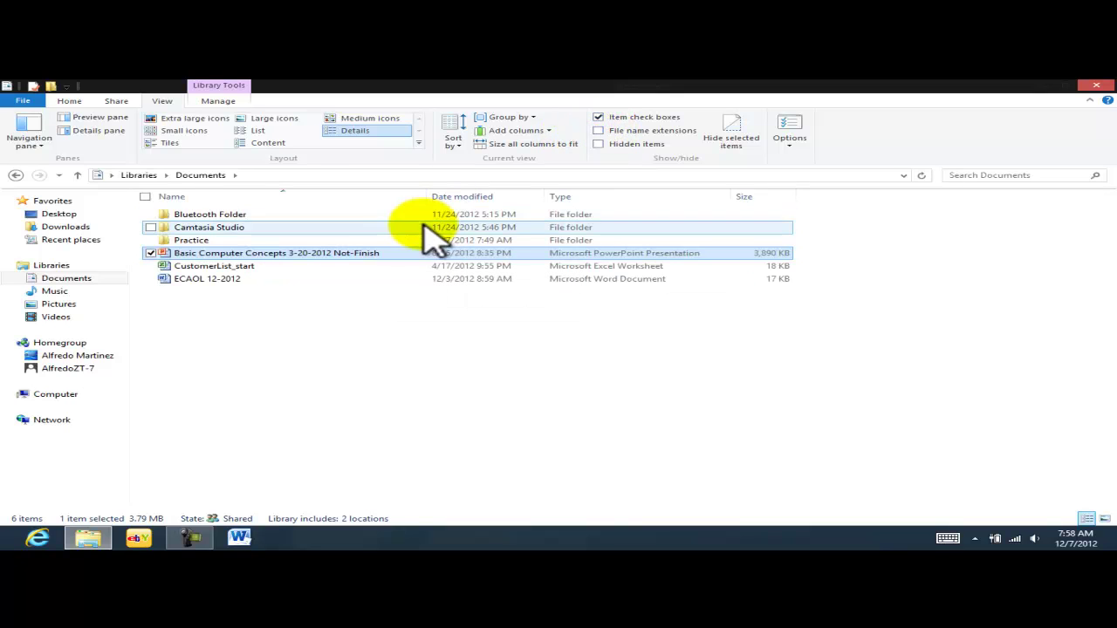
pyautogui.moveTo(428, 199); pyautogui.dragTo(403, 199)
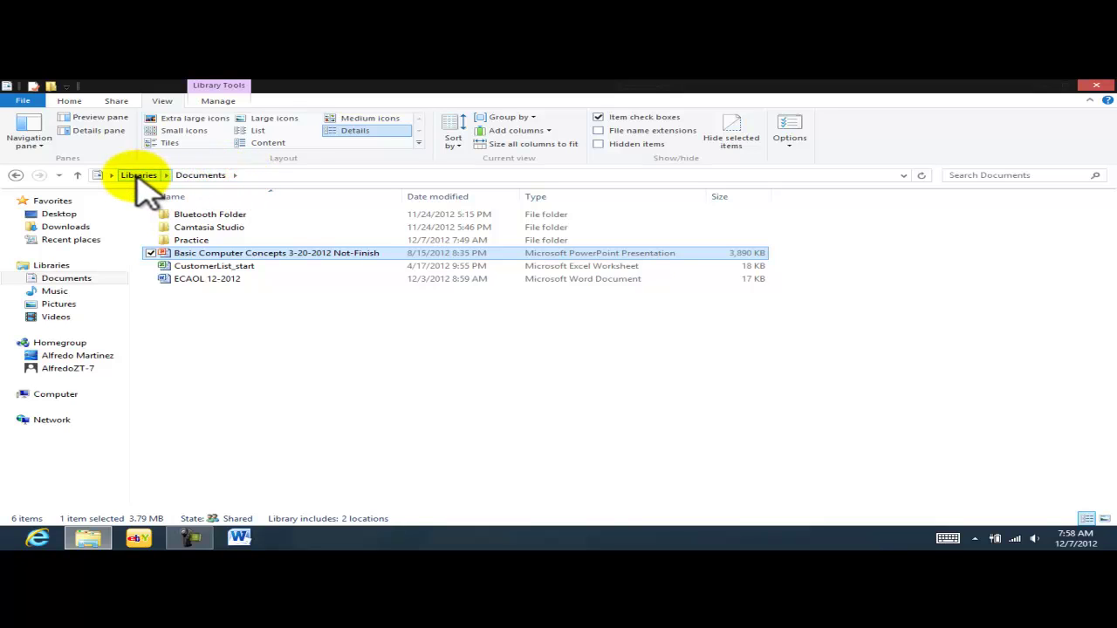
# Go up to Libraries and back to Documents, and use the address path to open Desktop, the personal user folder, and My Documents
pyautogui.click(78, 176)
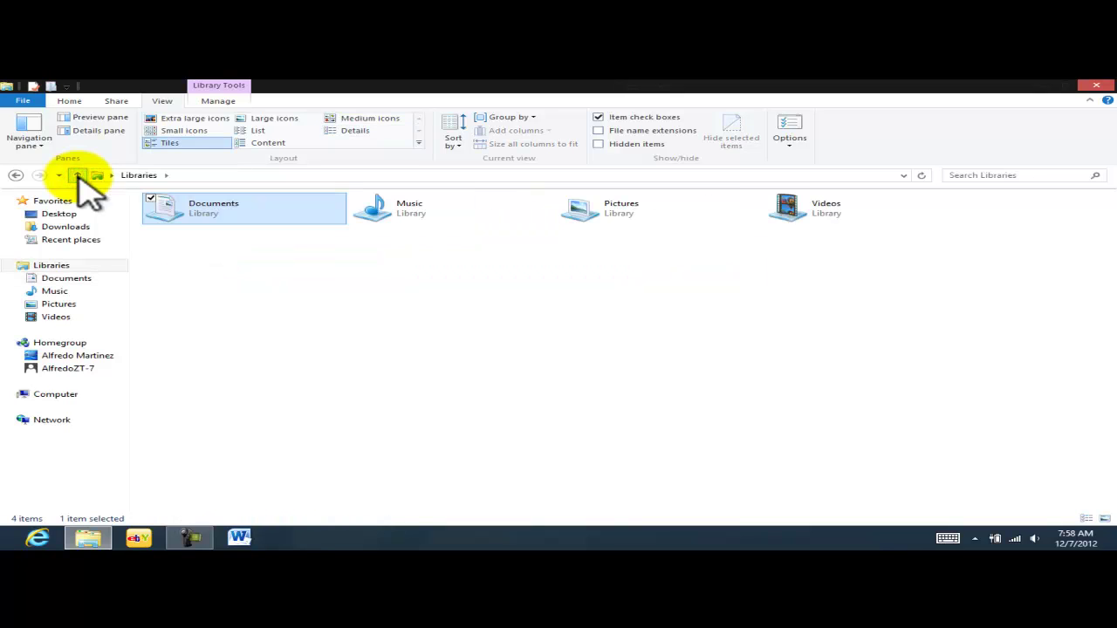
pyautogui.click(16, 175)
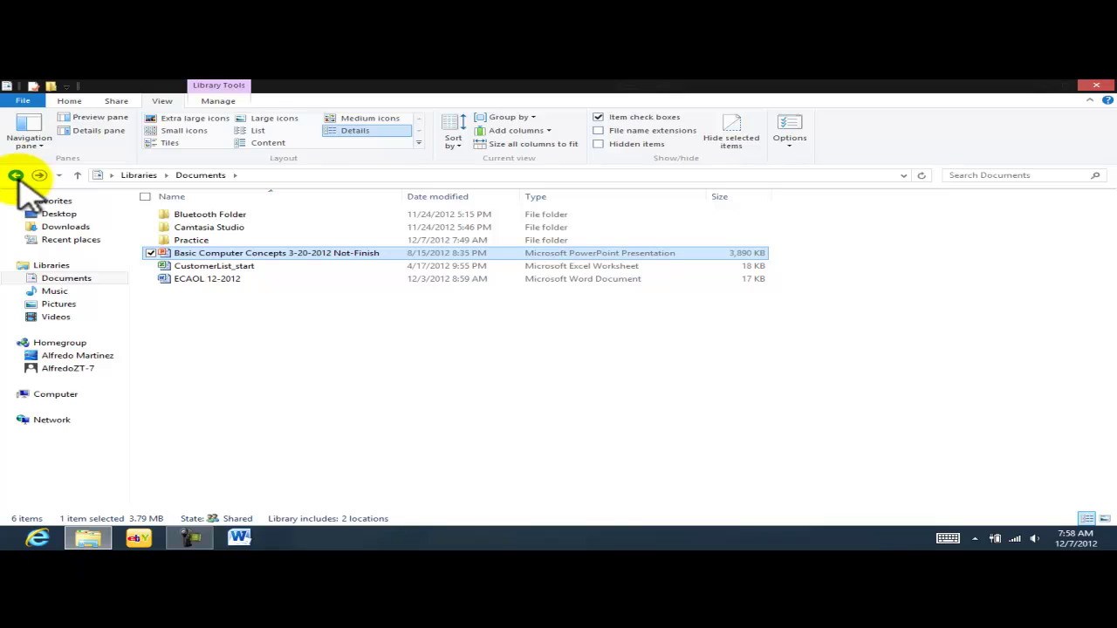
pyautogui.click(112, 176)
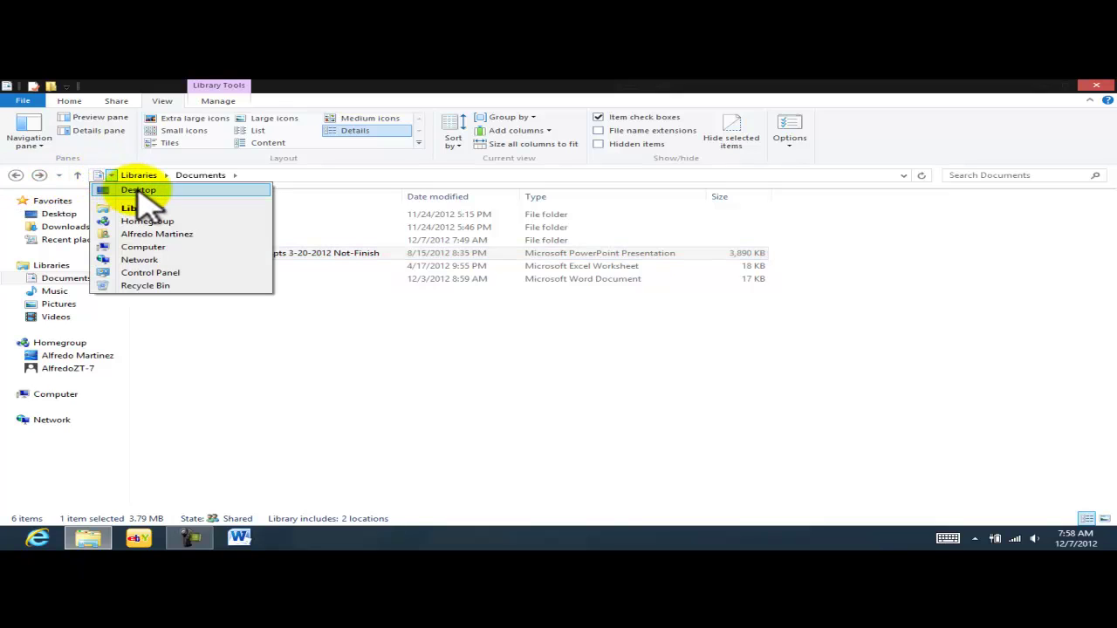
pyautogui.click(139, 191)
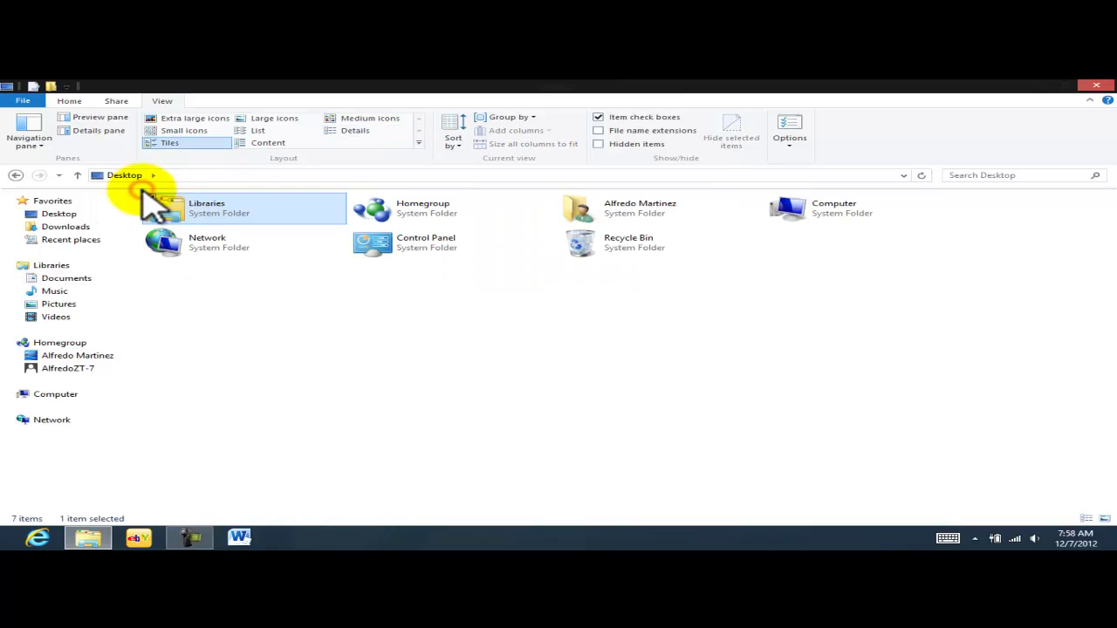
pyautogui.click(152, 176)
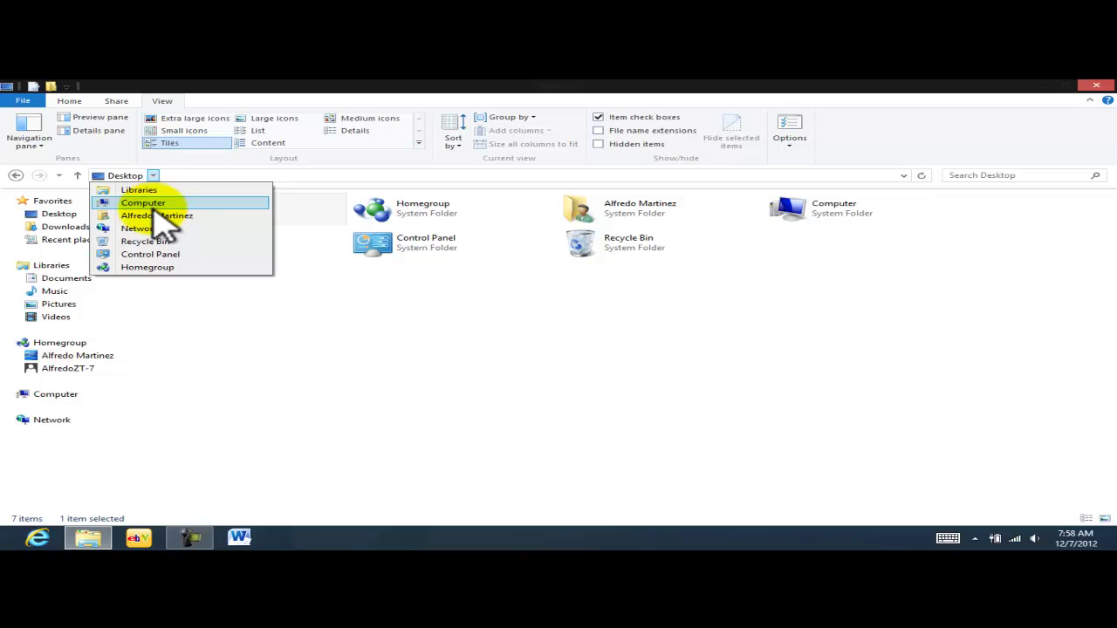
pyautogui.click(157, 216)
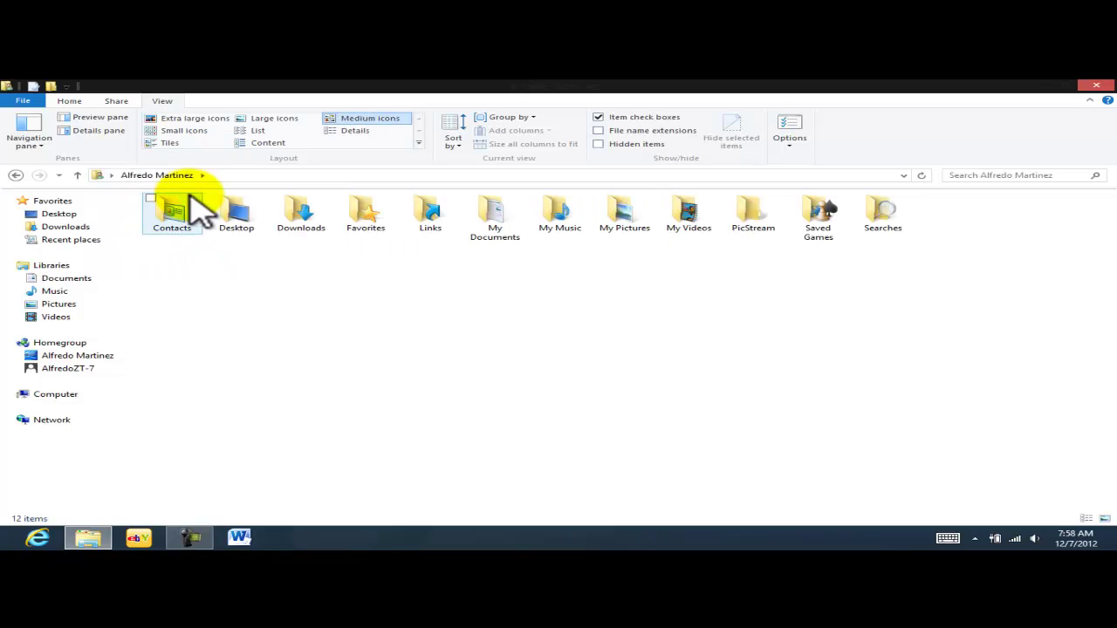
pyautogui.click(202, 176)
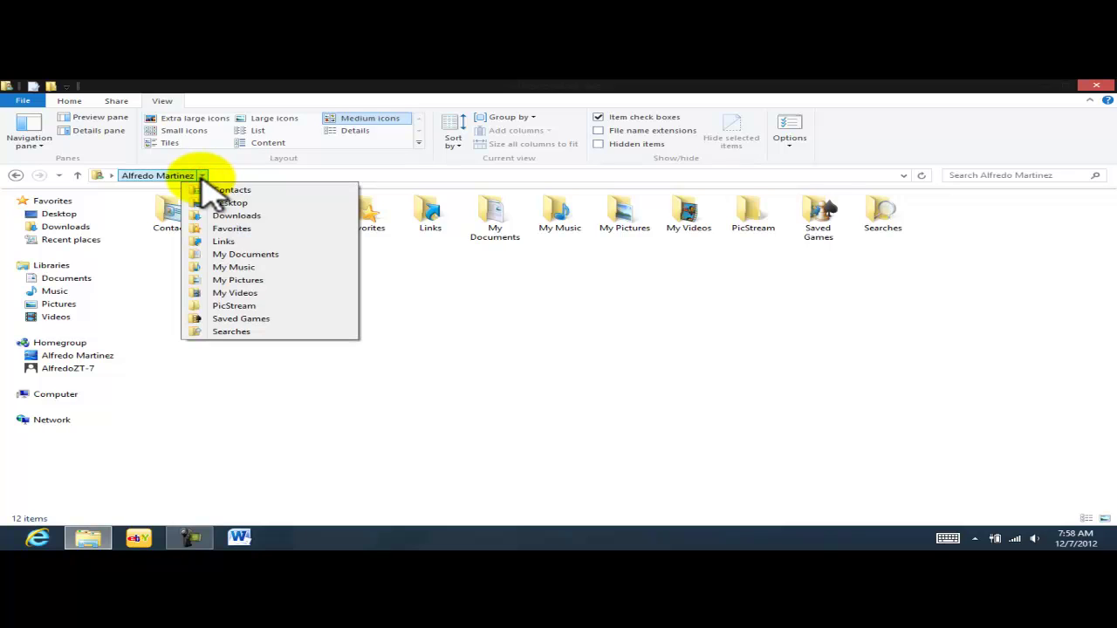
pyautogui.click(247, 255)
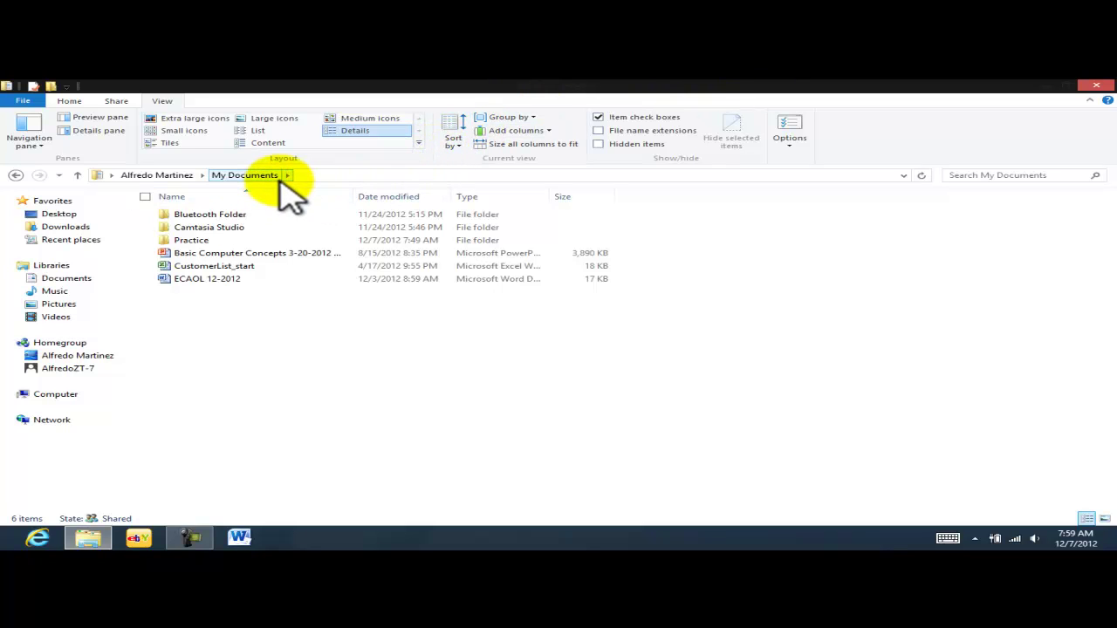
# Search My Documents for "Customer"
pyautogui.click(973, 175)
pyautogui.click(968, 230)
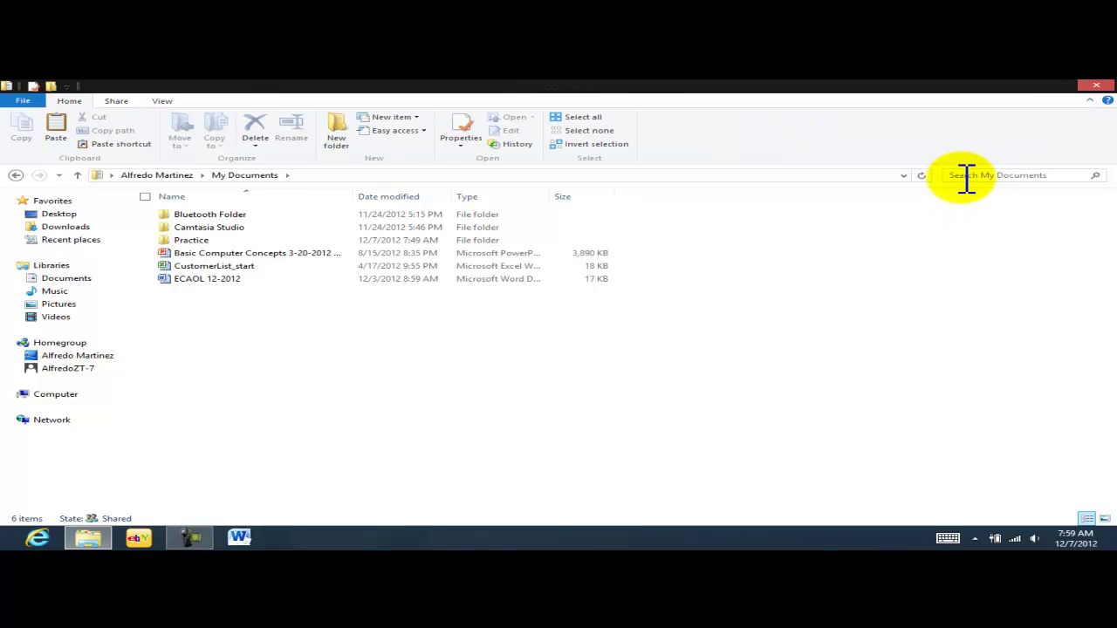
pyautogui.click(965, 175)
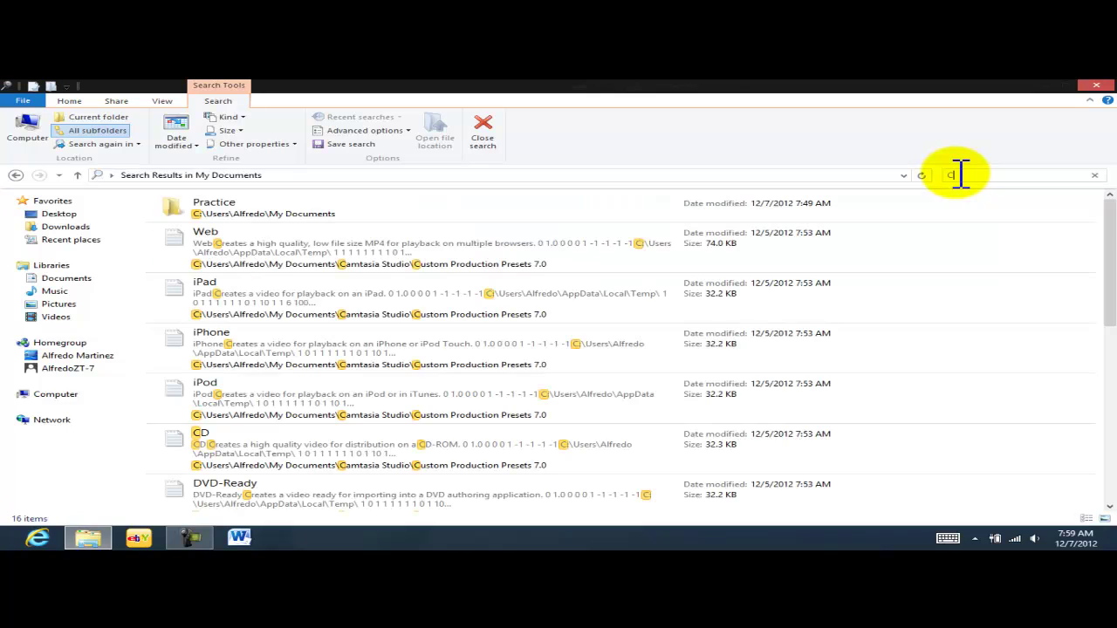
pyautogui.write('ustom')
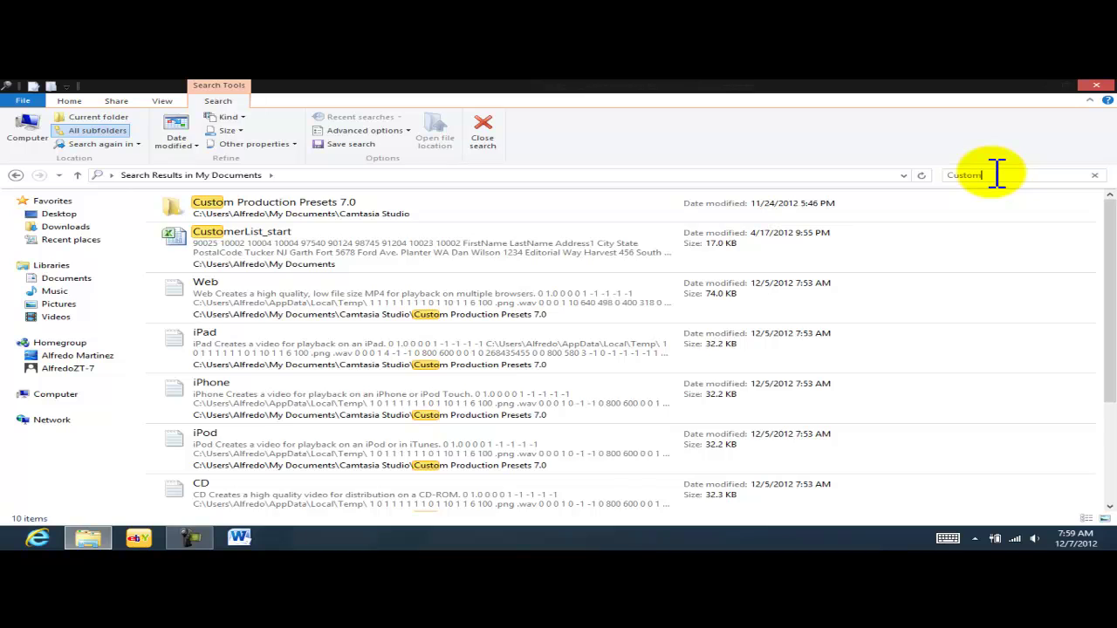
pyautogui.write('er')
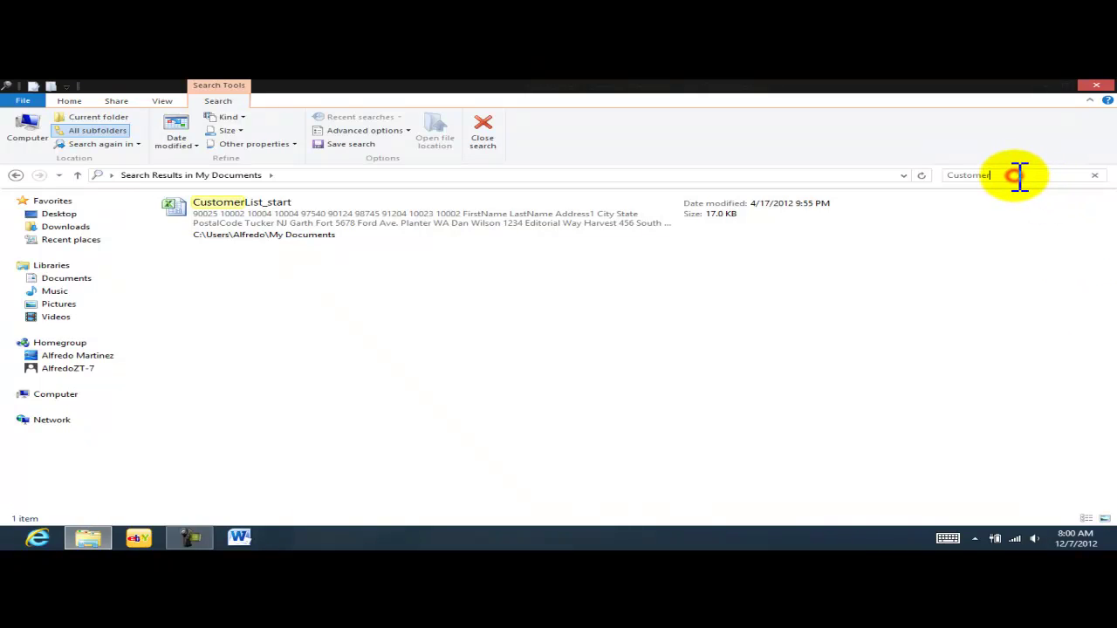
# Clear the search of My Documents and return to the Documents library with nothing selected
pyautogui.moveTo(1018, 175); pyautogui.dragTo(972, 175)
pyautogui.click(1023, 214)
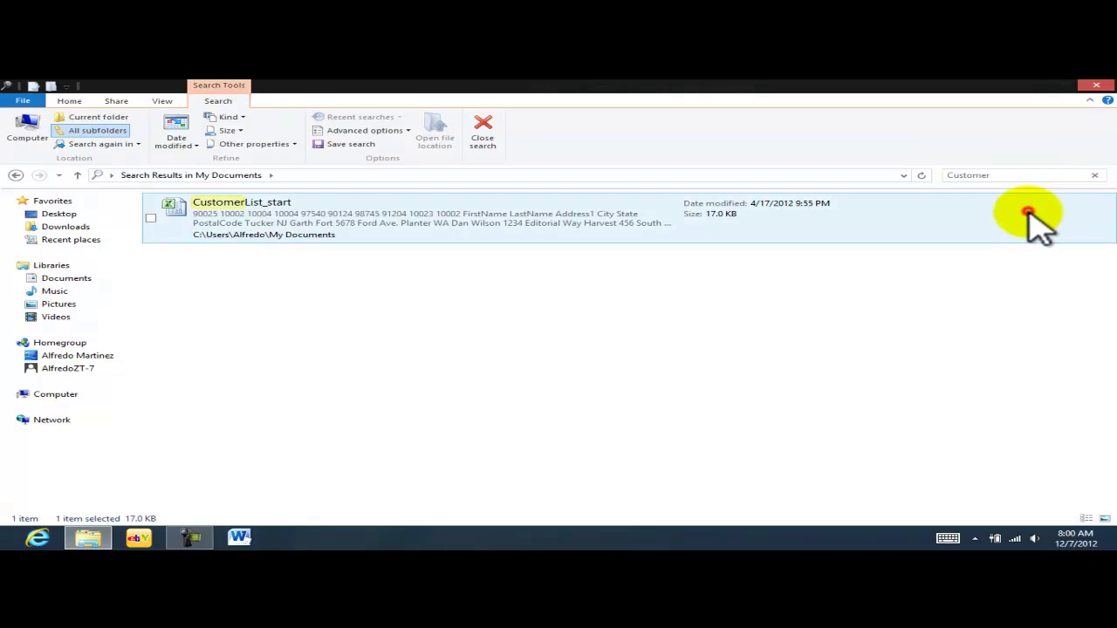
pyautogui.click(1002, 294)
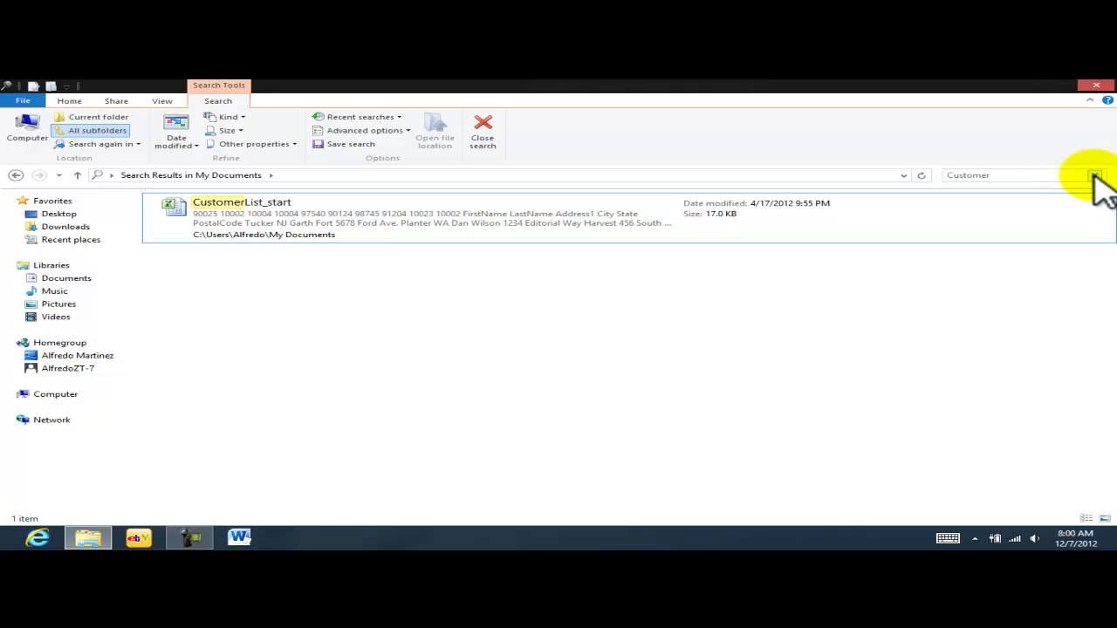
pyautogui.click(1095, 176)
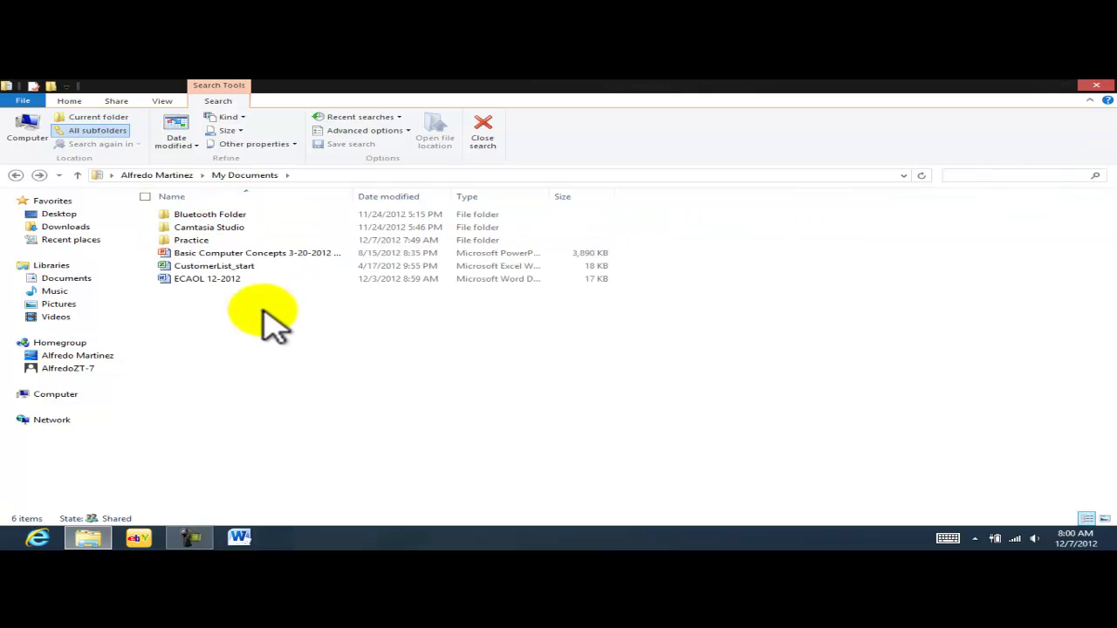
pyautogui.click(78, 279)
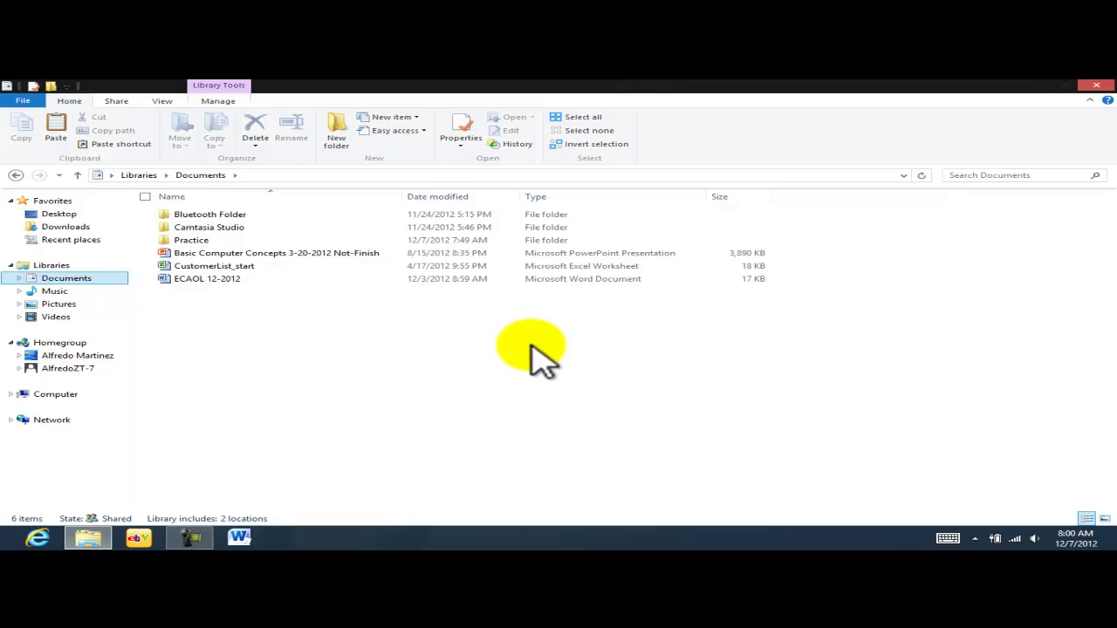
pyautogui.click(425, 359)
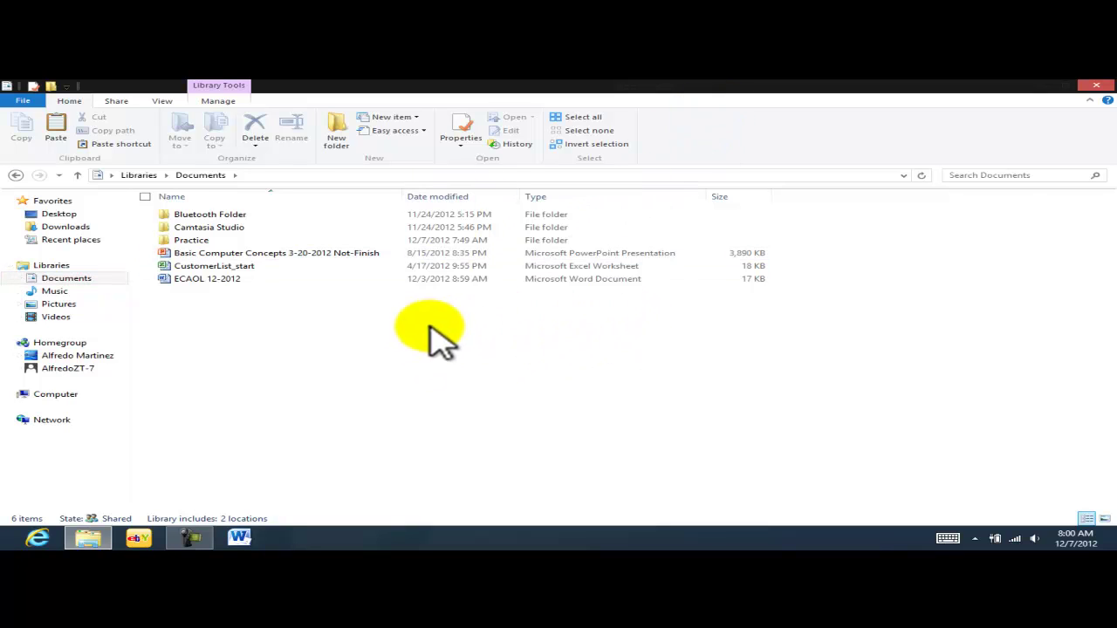
# Review the context commands offered for the Basic Computer Concepts presentation and leave nothing selected
pyautogui.click(428, 374)
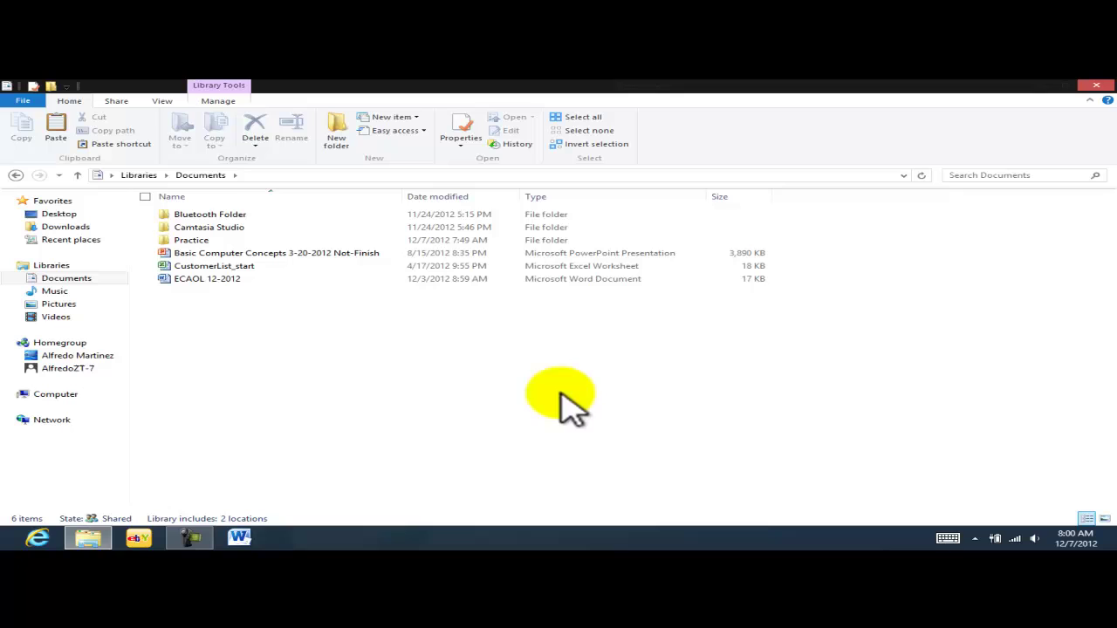
pyautogui.click(423, 365)
pyautogui.rightClick(305, 254)
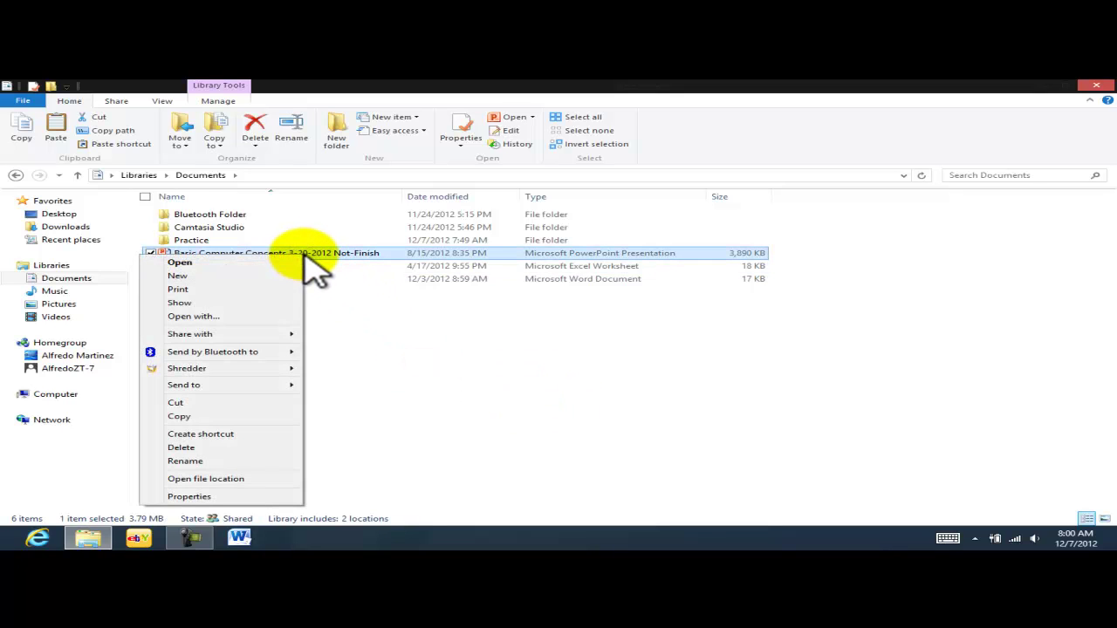
pyautogui.click(513, 389)
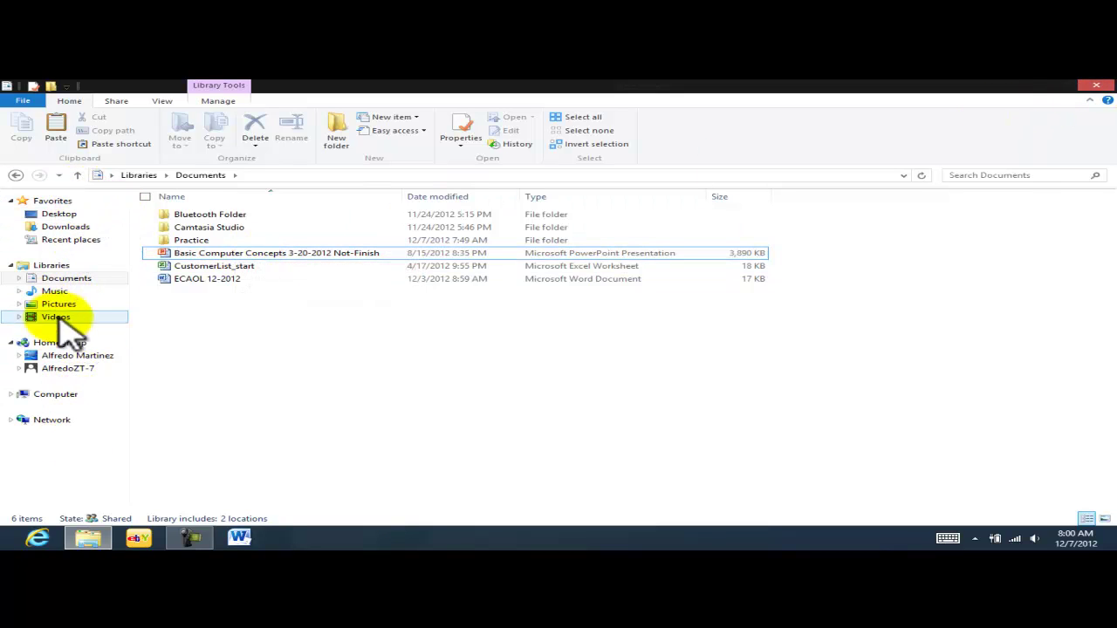
# Look at Computer, open the Pictures library, and review its sharing, view, library, and picture management commands
pyautogui.click(59, 397)
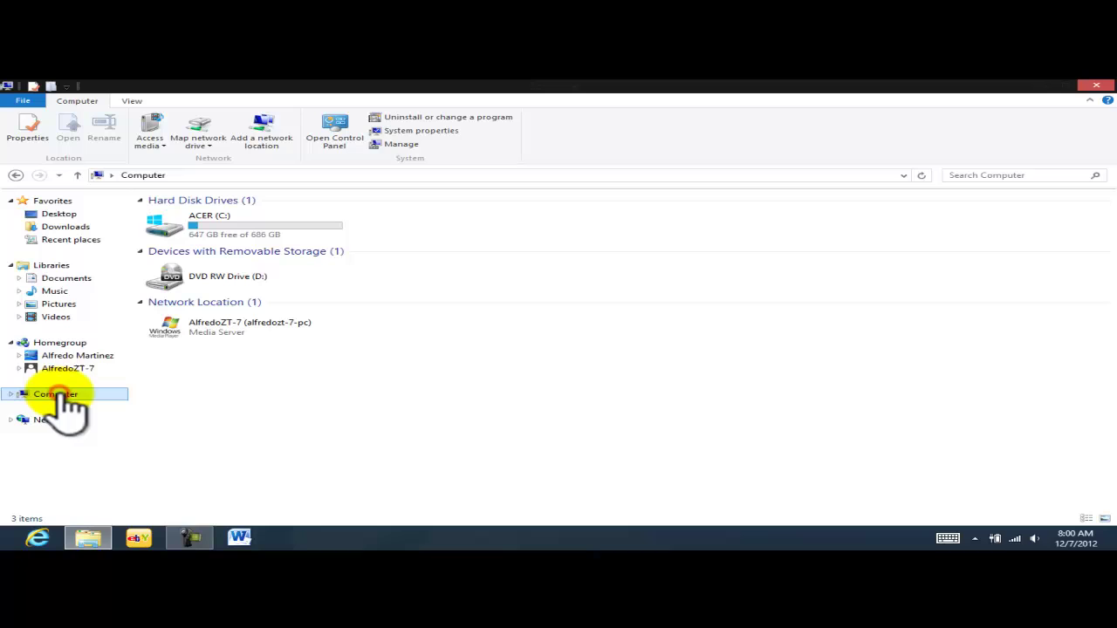
pyautogui.click(75, 309)
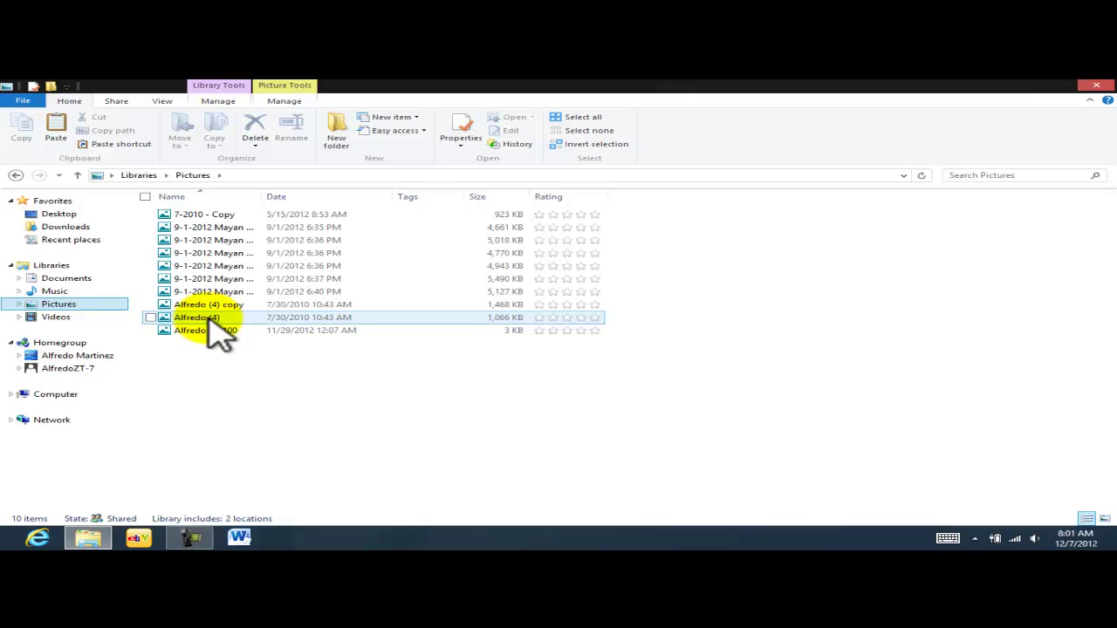
pyautogui.click(110, 101)
pyautogui.click(166, 102)
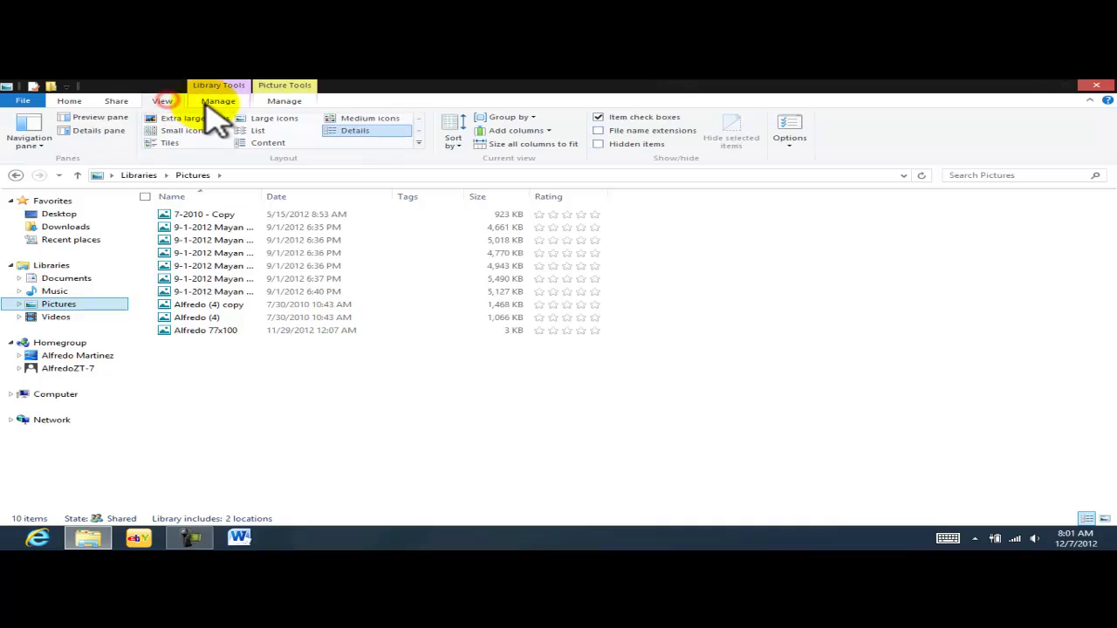
pyautogui.click(219, 101)
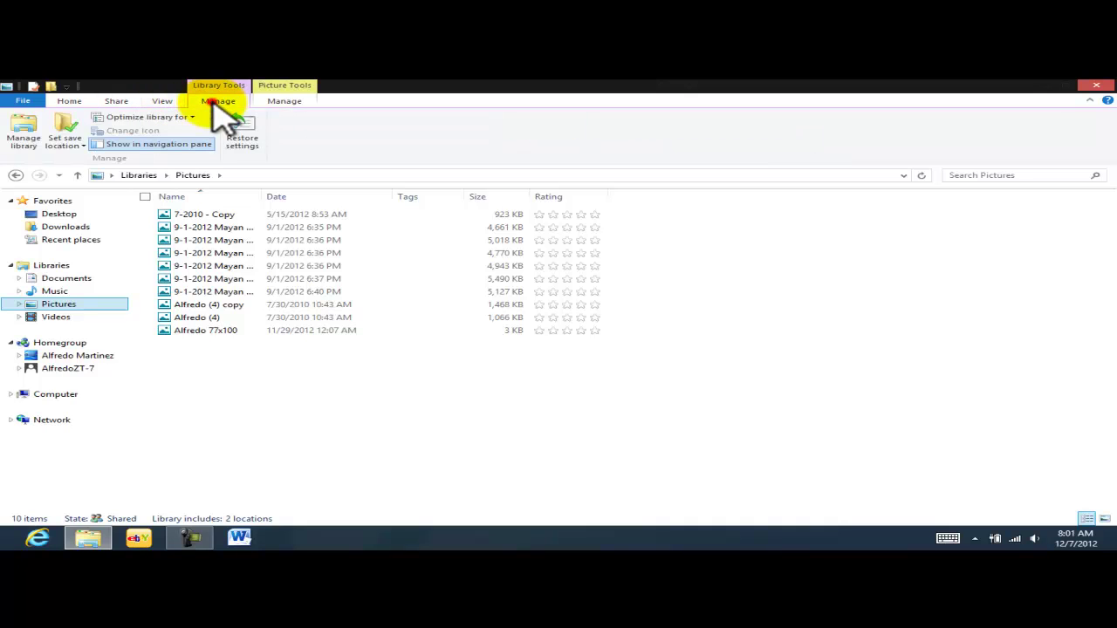
pyautogui.click(285, 101)
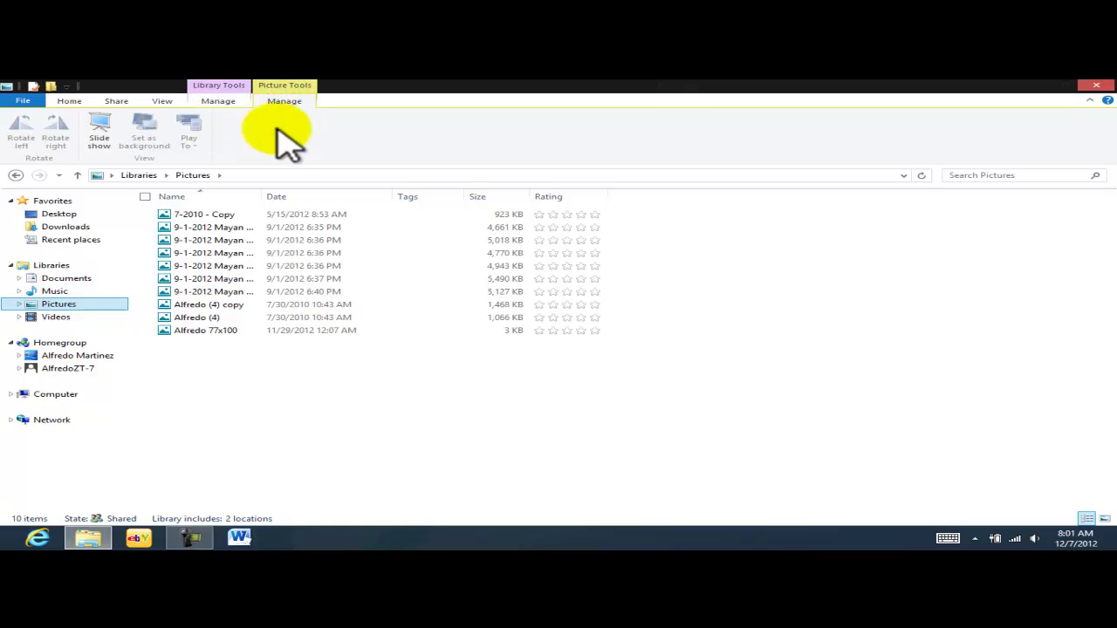
# Select the 7-2010 - Copy picture and display the Pictures library as large icons
pyautogui.click(223, 217)
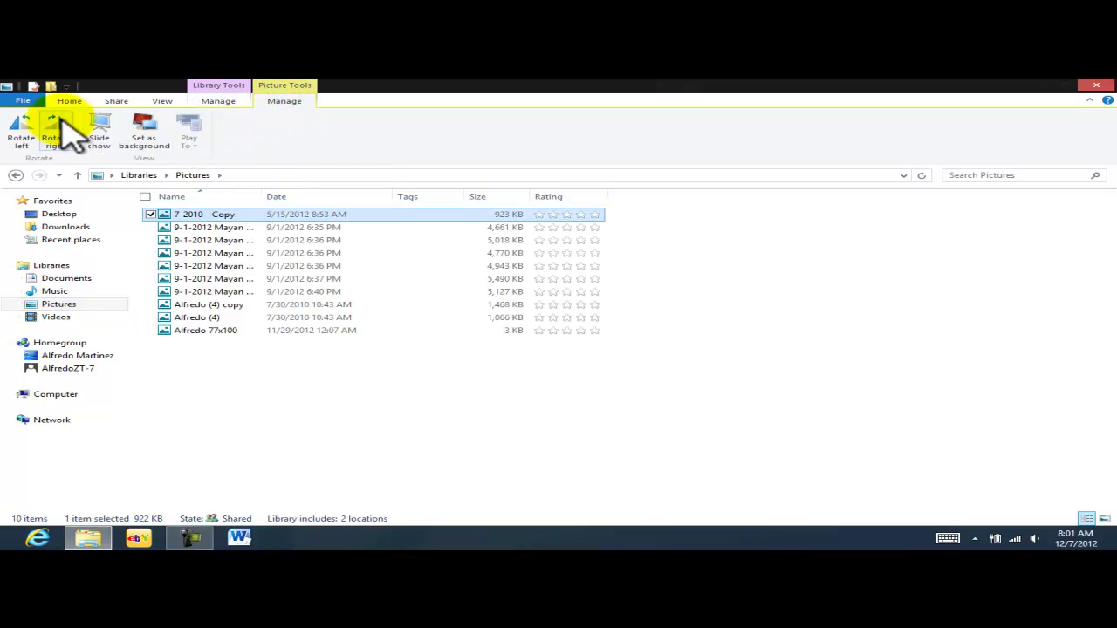
pyautogui.click(26, 132)
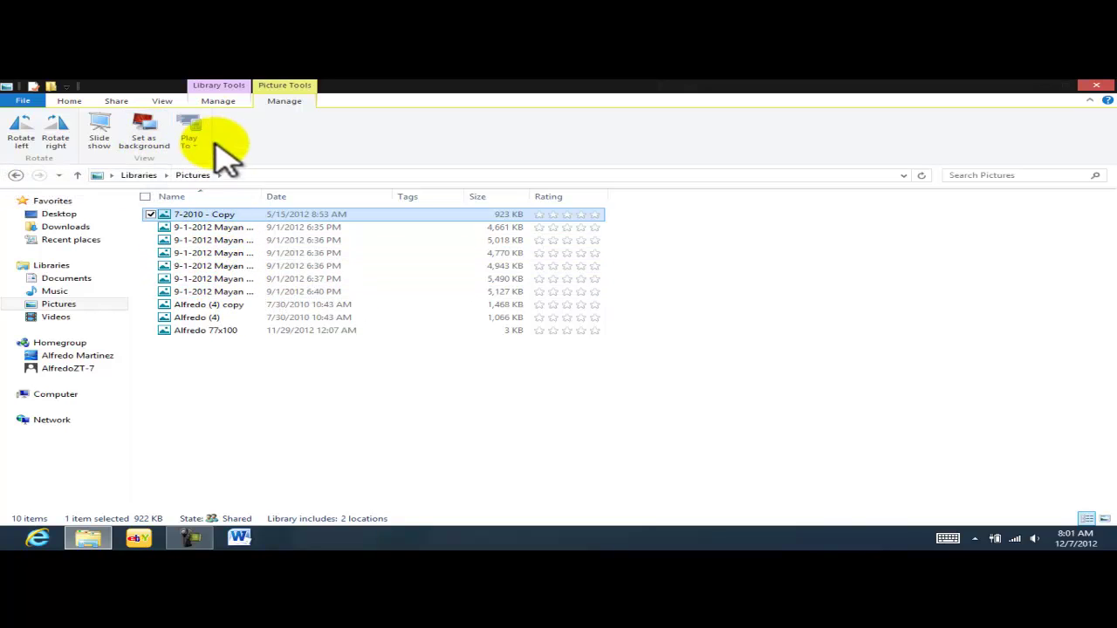
pyautogui.click(162, 101)
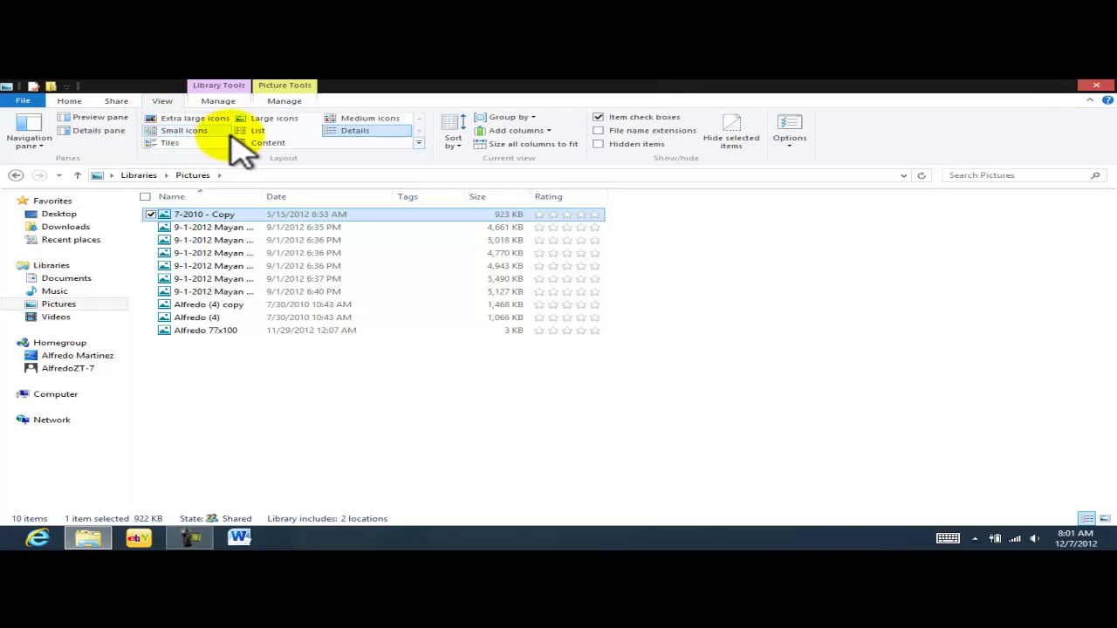
pyautogui.click(274, 119)
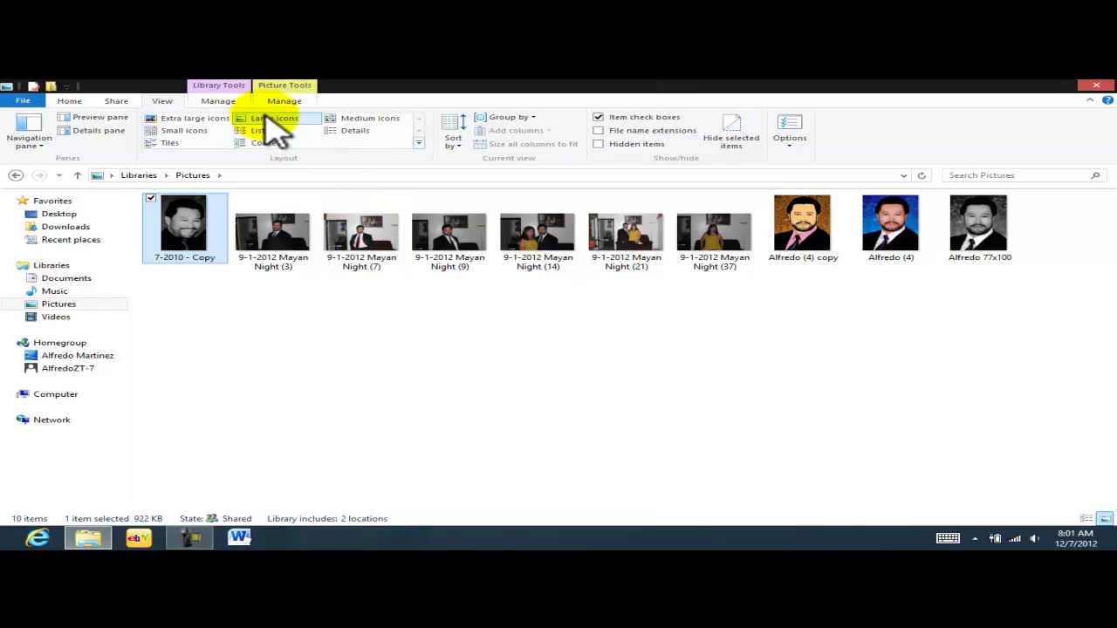
# Try the extra large icons, small icons, list, and medium icons layouts, and return to large icons with nothing selected
pyautogui.click(211, 120)
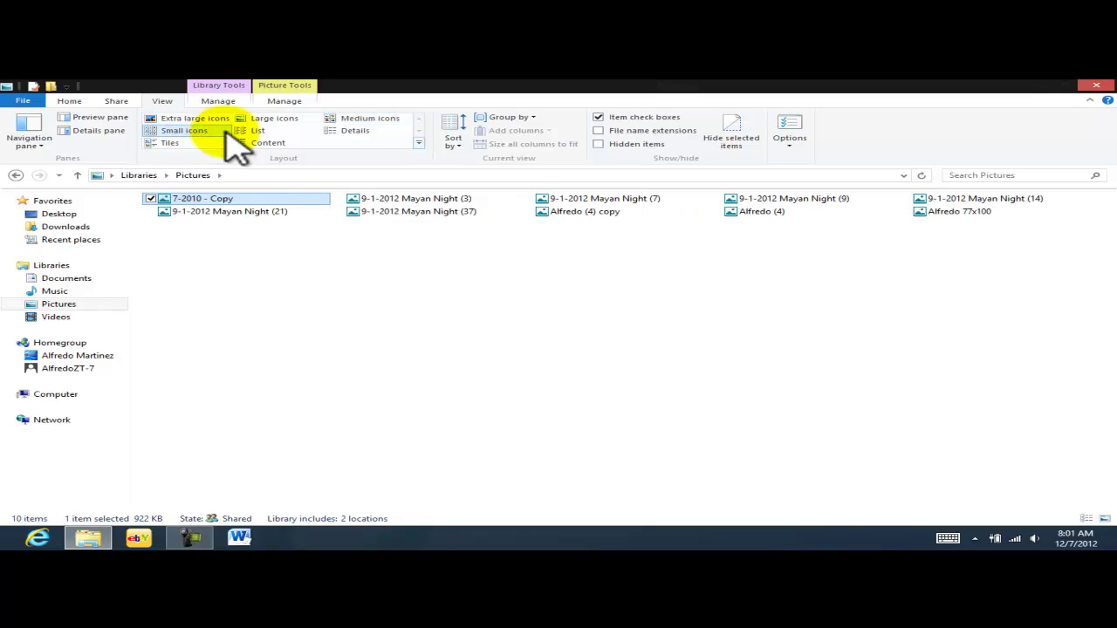
pyautogui.click(262, 131)
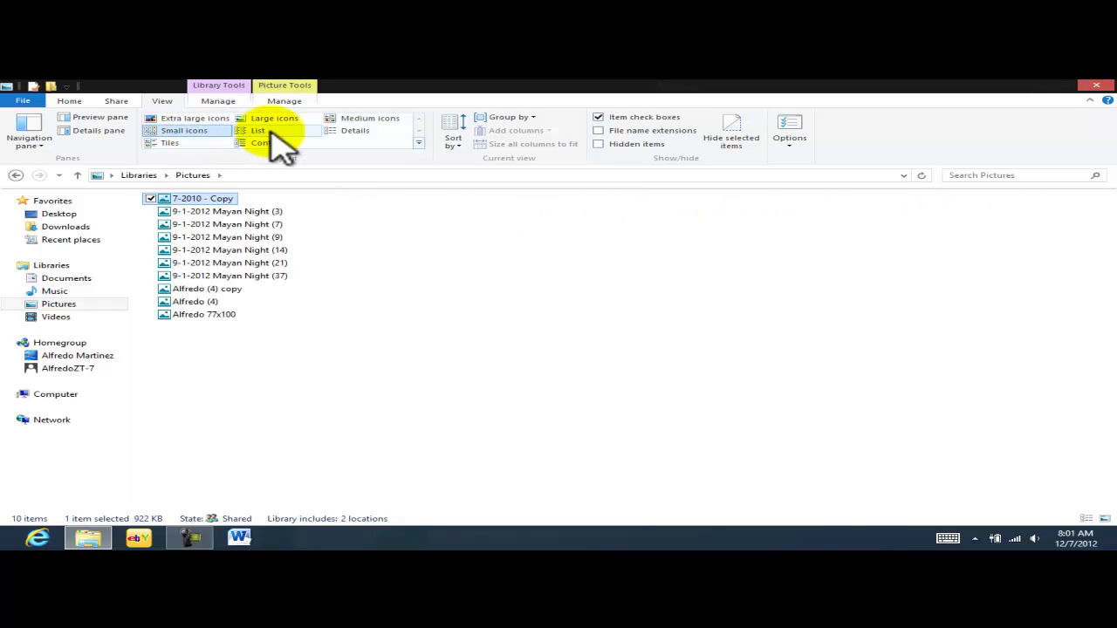
pyautogui.click(354, 119)
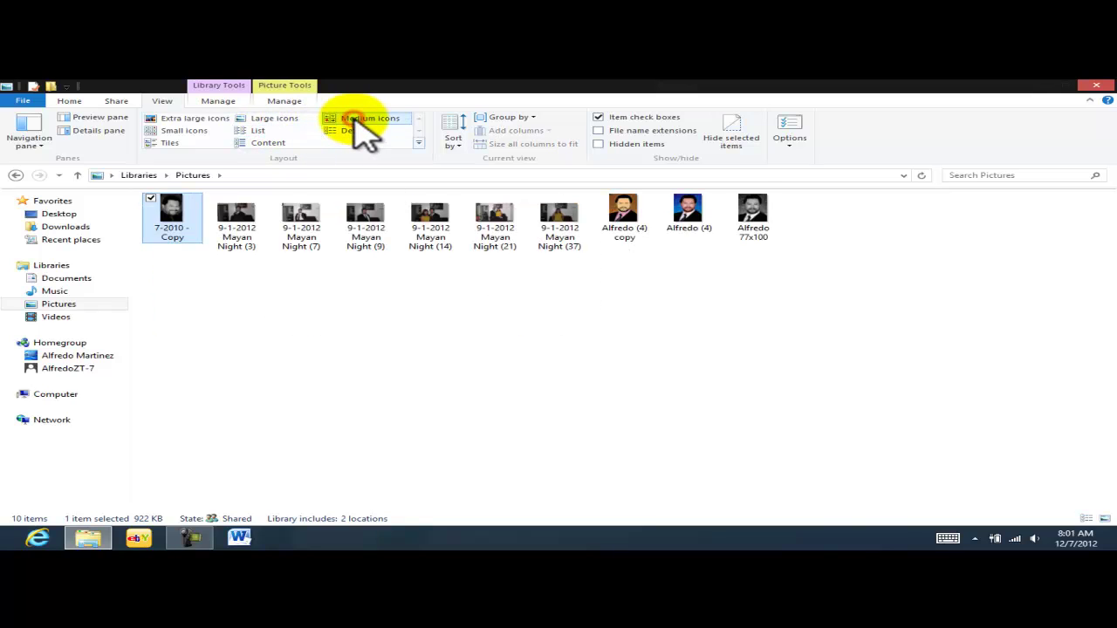
pyautogui.click(288, 121)
pyautogui.click(427, 343)
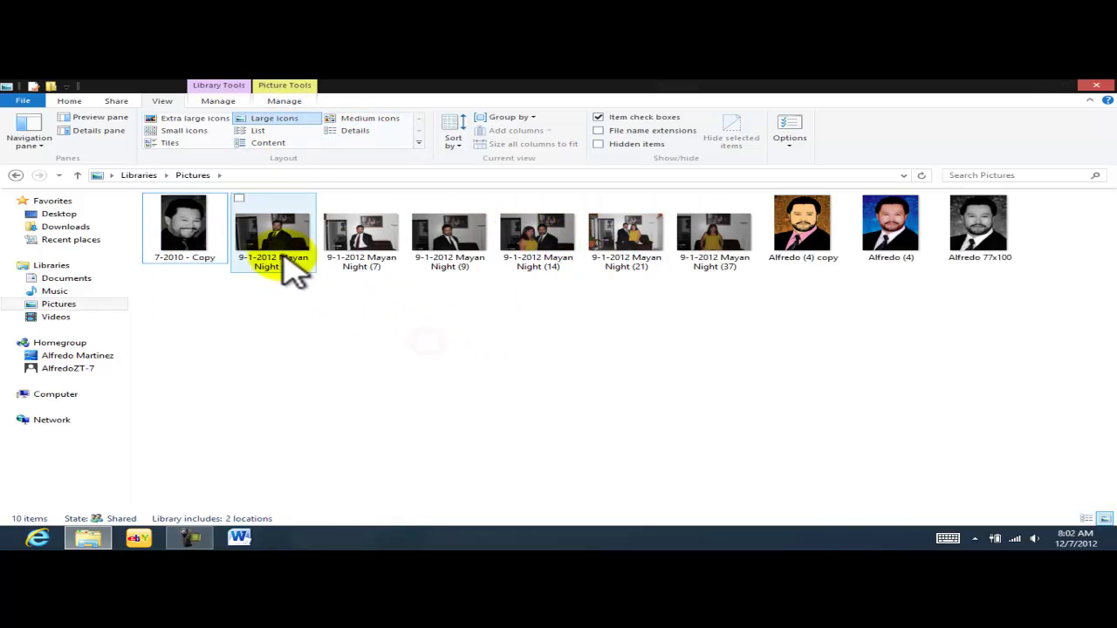
pyautogui.click(183, 225)
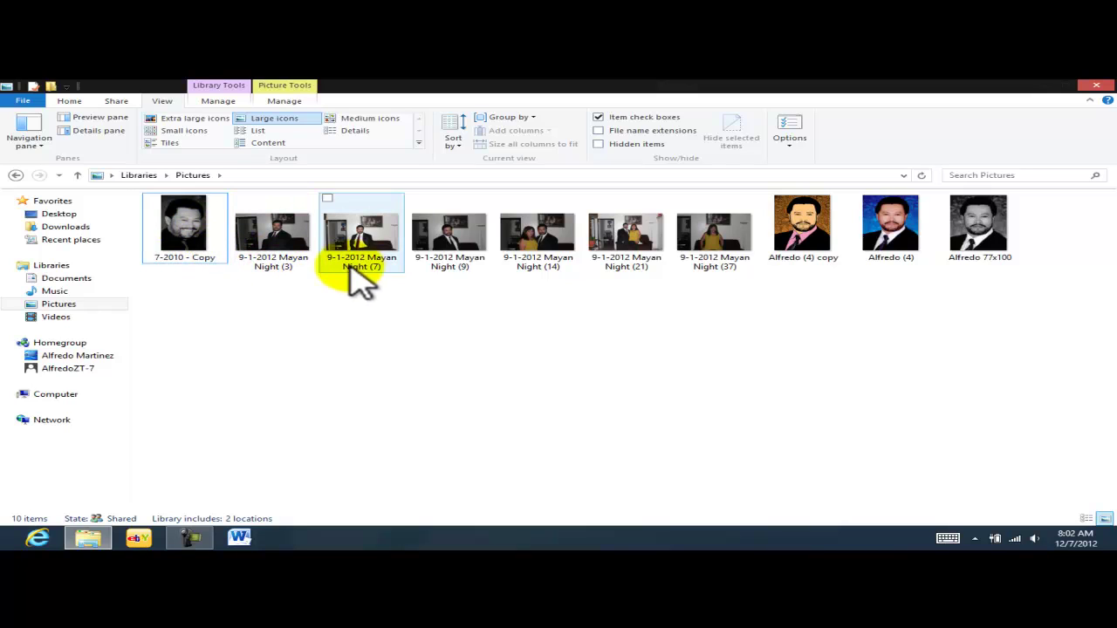
pyautogui.click(393, 305)
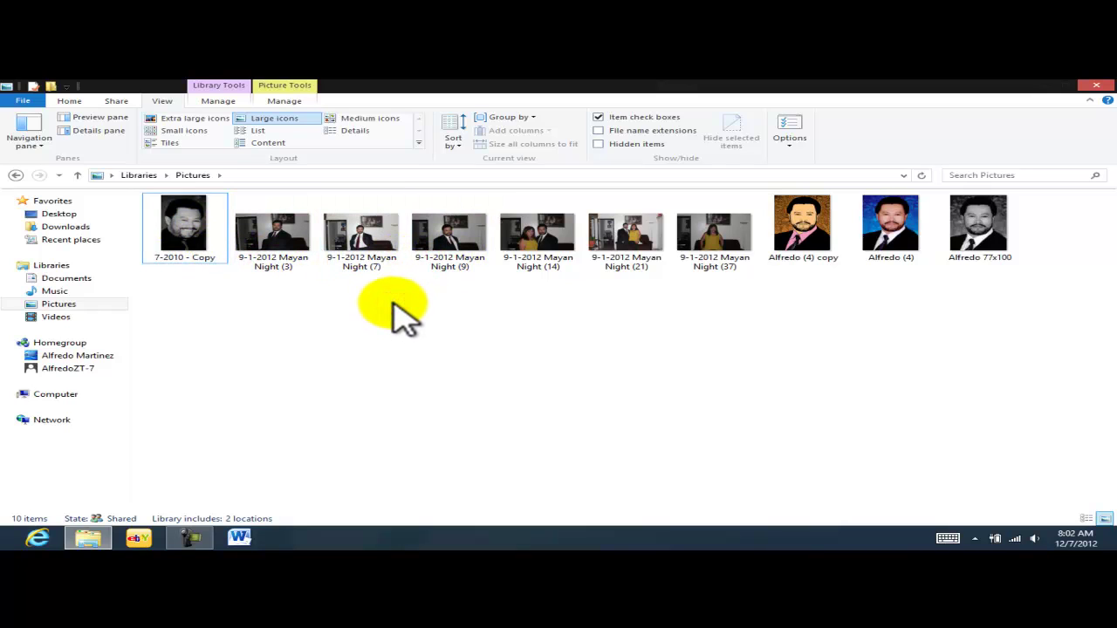
# Rotate the 7-2010 - Copy picture left and back to the right
pyautogui.click(187, 211)
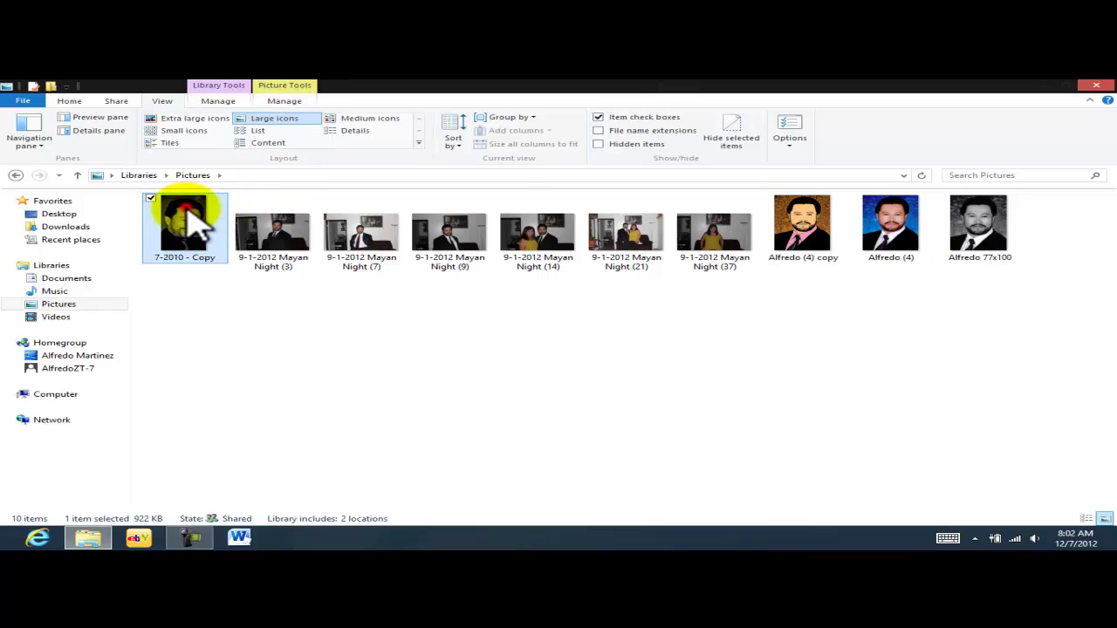
pyautogui.click(288, 103)
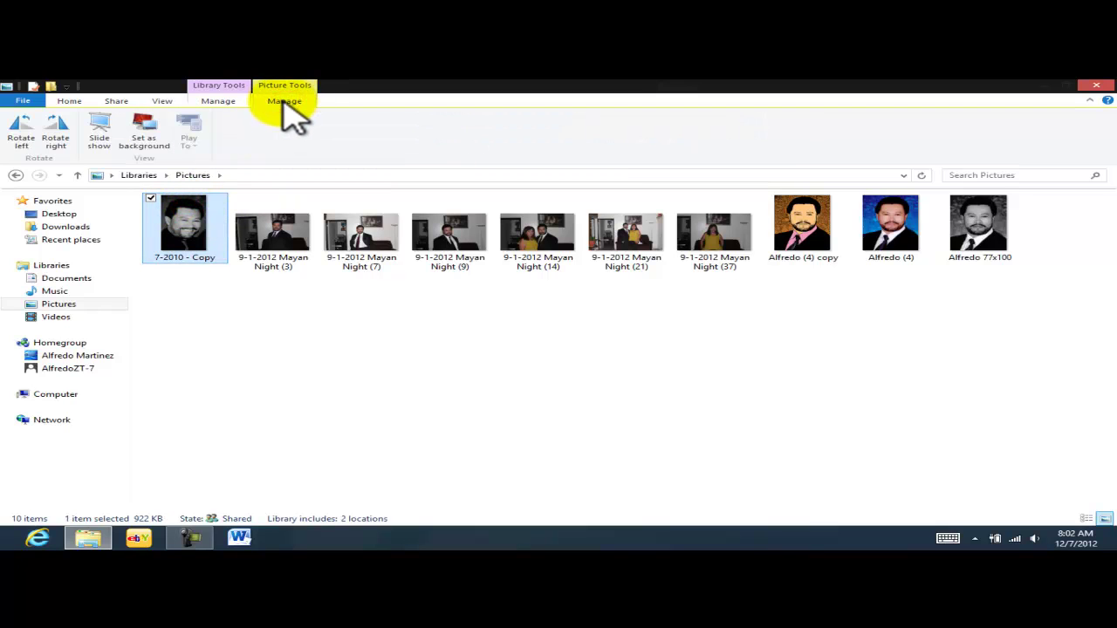
pyautogui.click(22, 140)
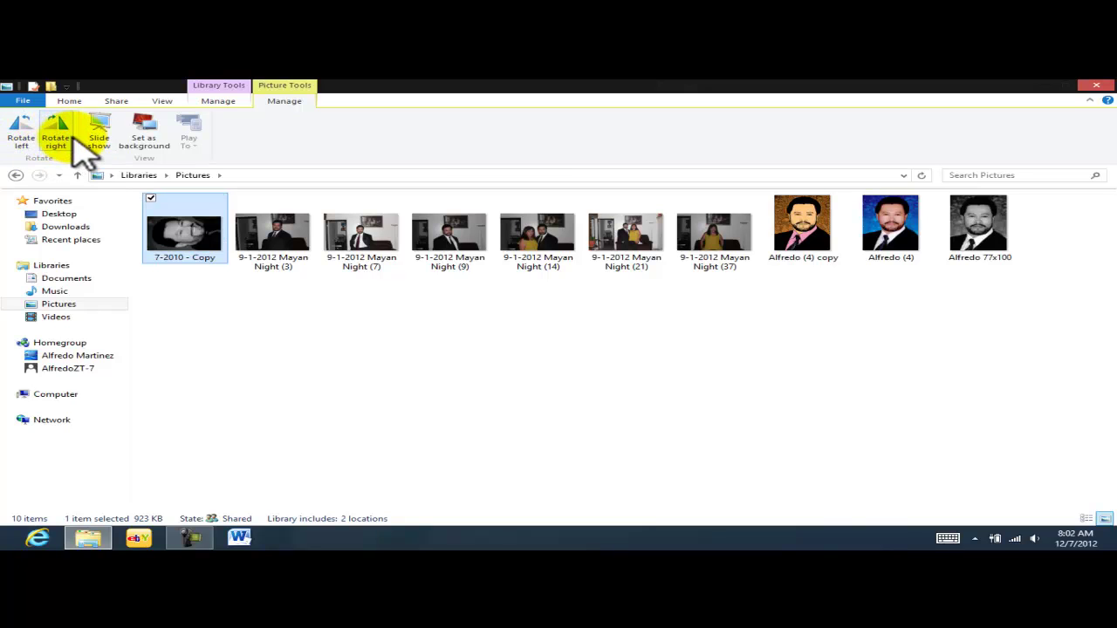
pyautogui.click(55, 135)
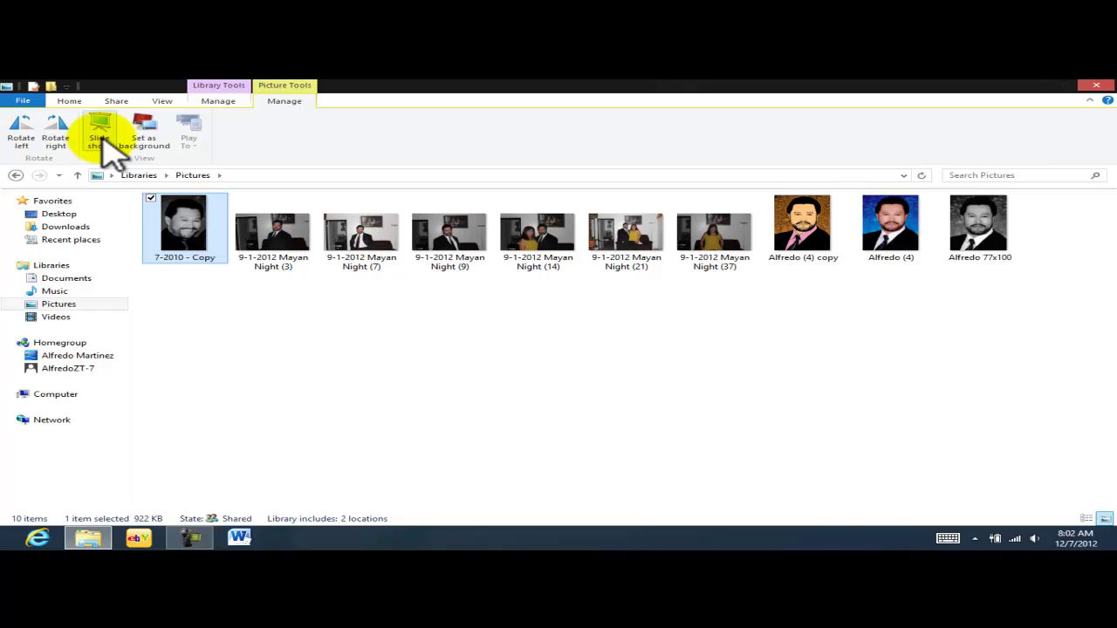
# Play the Pictures library as a slide show, advance through the photos, and exit back to the library
pyautogui.click(101, 140)
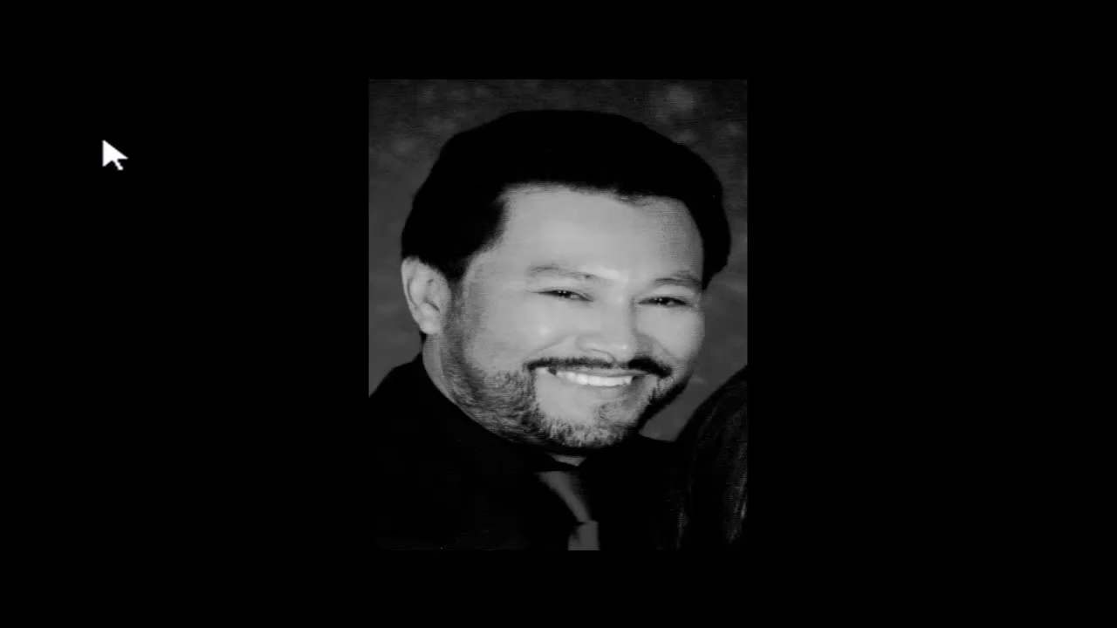
pyautogui.click(103, 142)
pyautogui.click(103, 142)
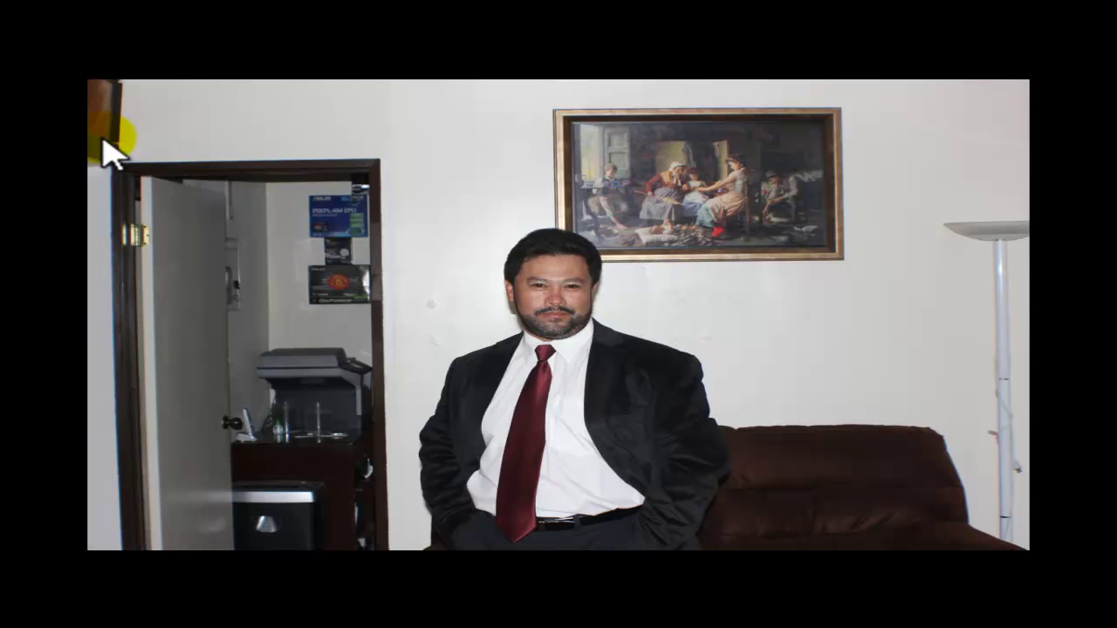
pyautogui.click(103, 141)
pyautogui.click(103, 141)
pyautogui.click(103, 141)
pyautogui.click(103, 142)
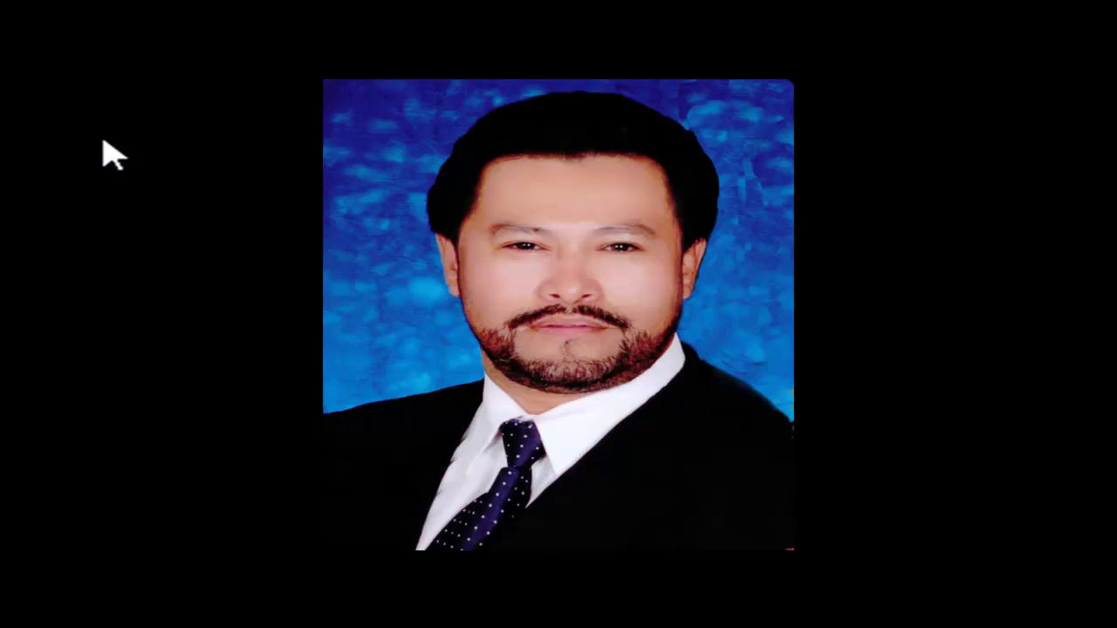
pyautogui.click(103, 141)
pyautogui.click(103, 141)
pyautogui.click(103, 141)
pyautogui.click(103, 141)
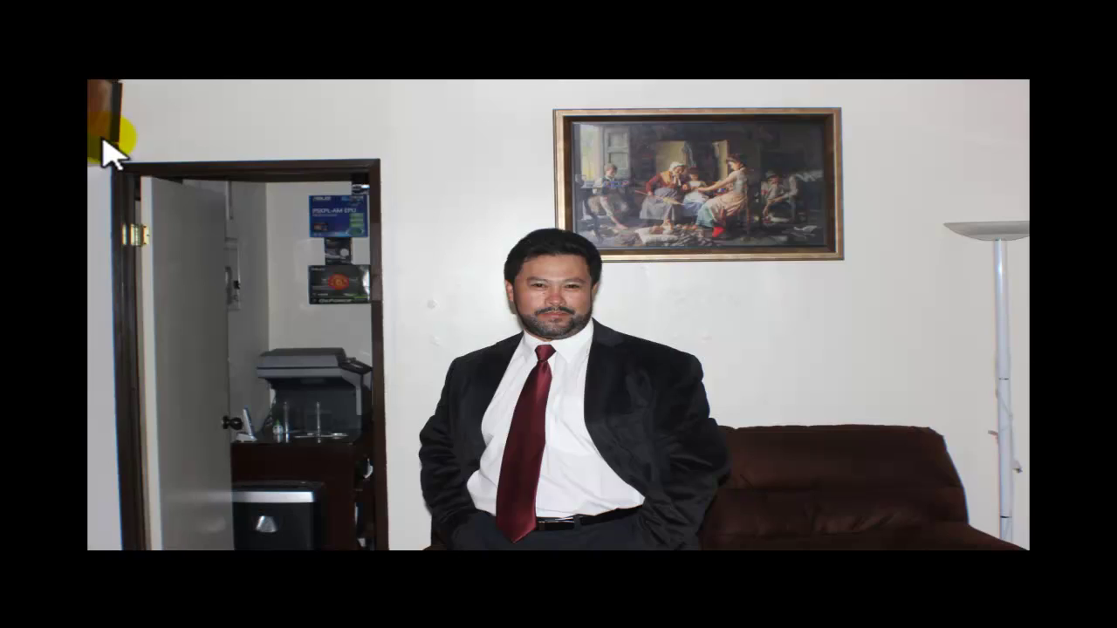
pyautogui.click(103, 141)
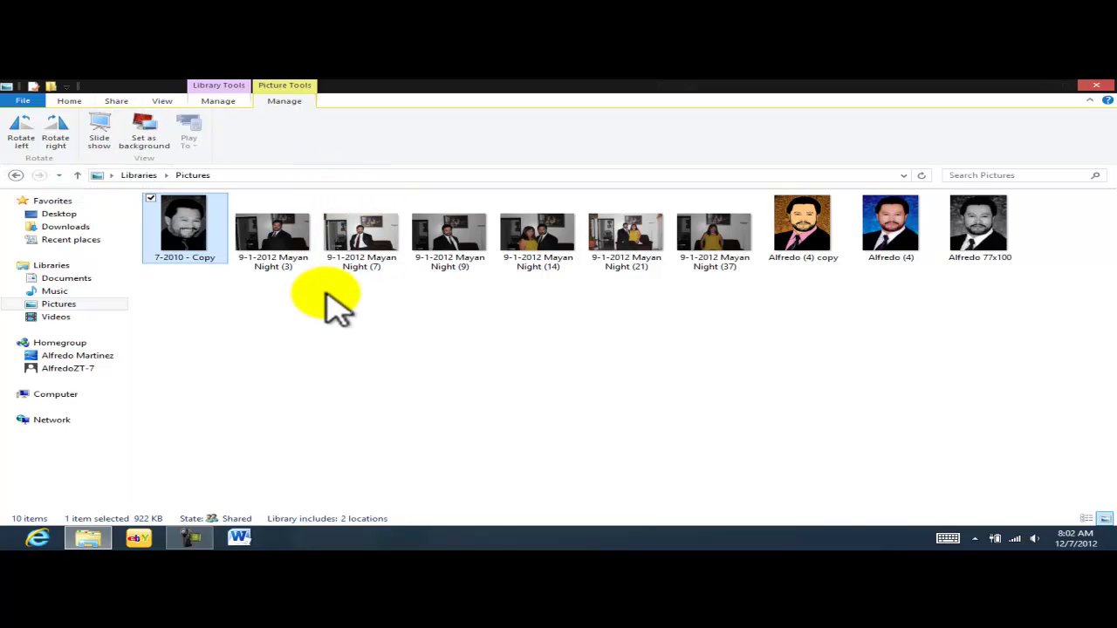
# Select and deselect the 9-1-2012 Mayan Night (3) picture, and open the Great soft rock folder in the Music library
pyautogui.click(295, 244)
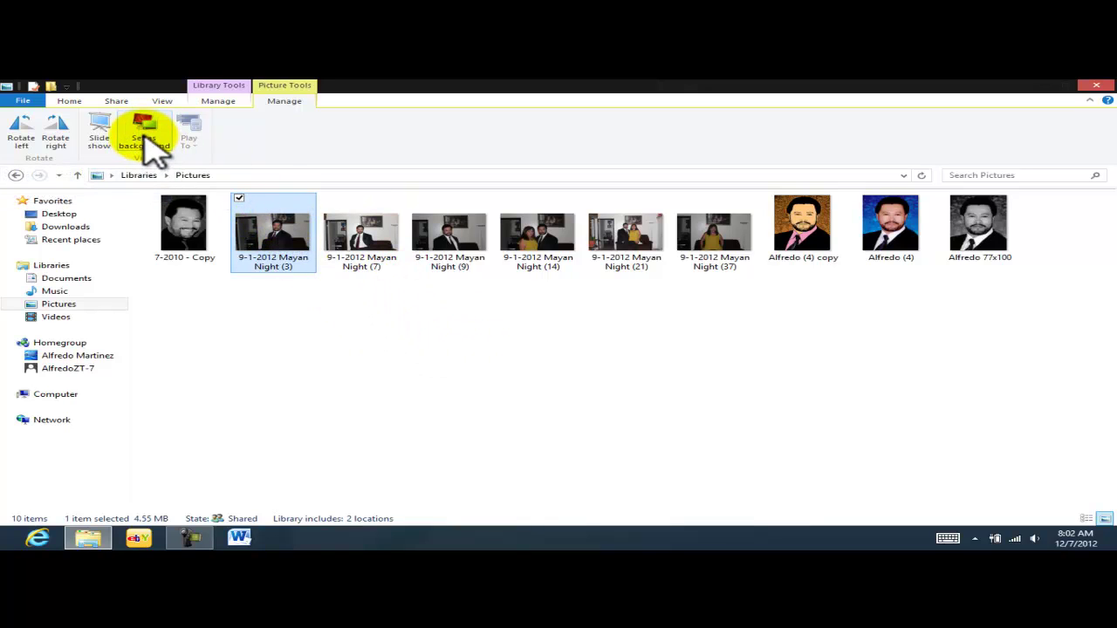
pyautogui.click(441, 336)
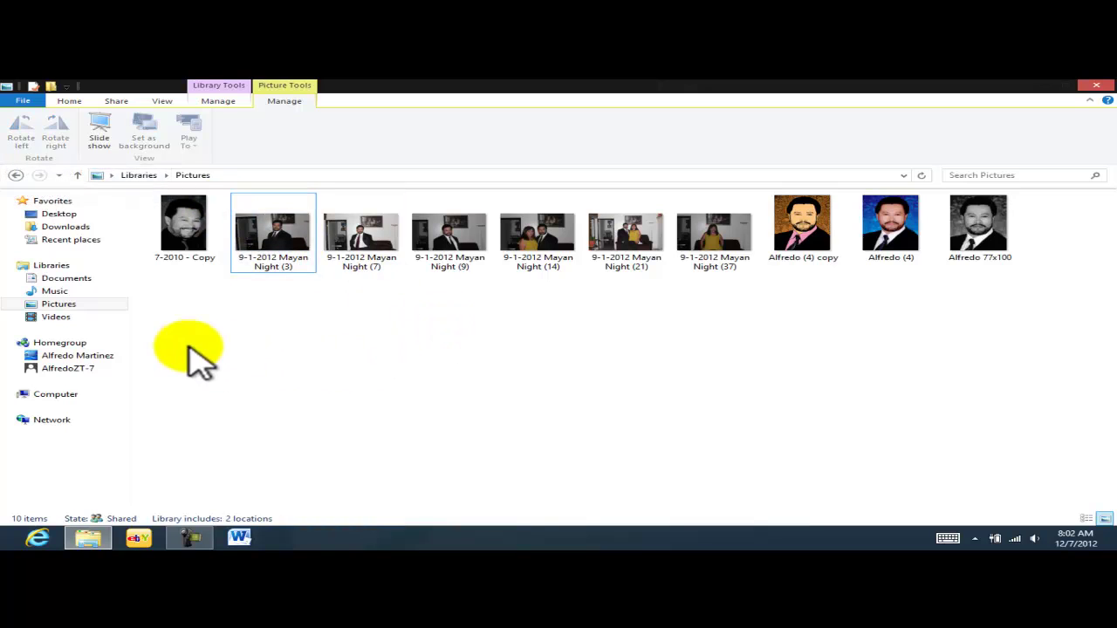
pyautogui.click(56, 292)
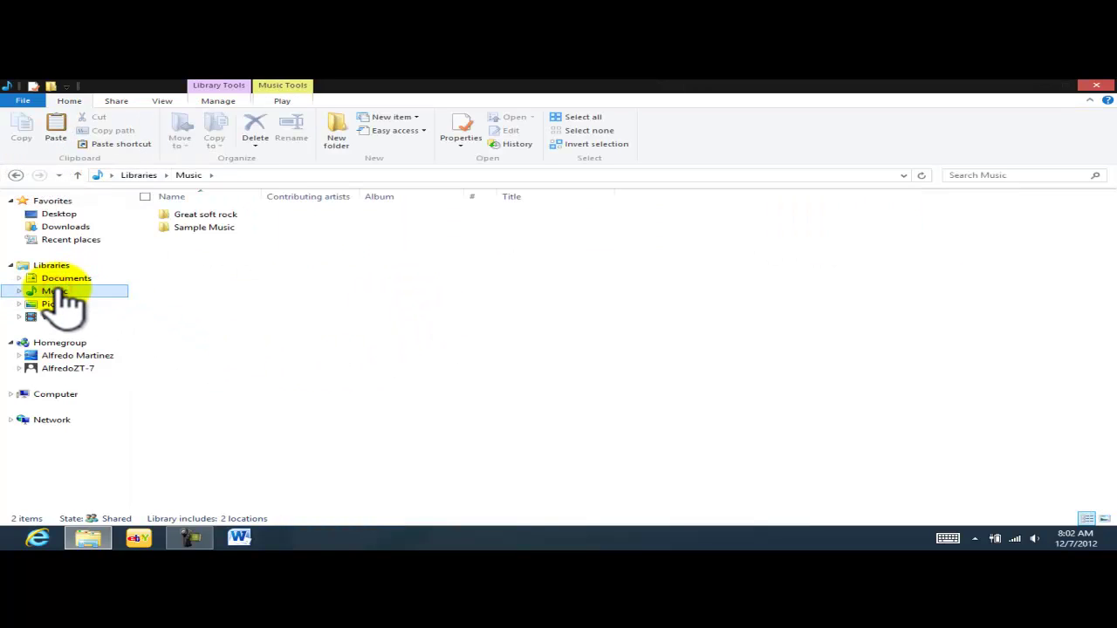
pyautogui.doubleClick(223, 220)
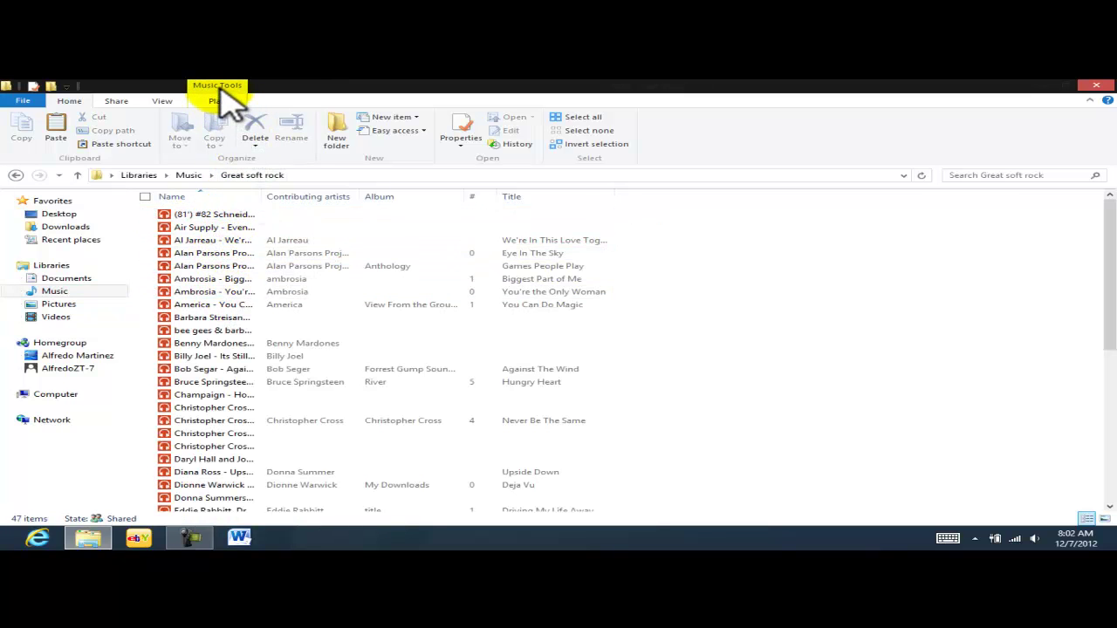
# Review the sharing, layout, and music playback commands for the Great soft rock folder
pyautogui.click(116, 101)
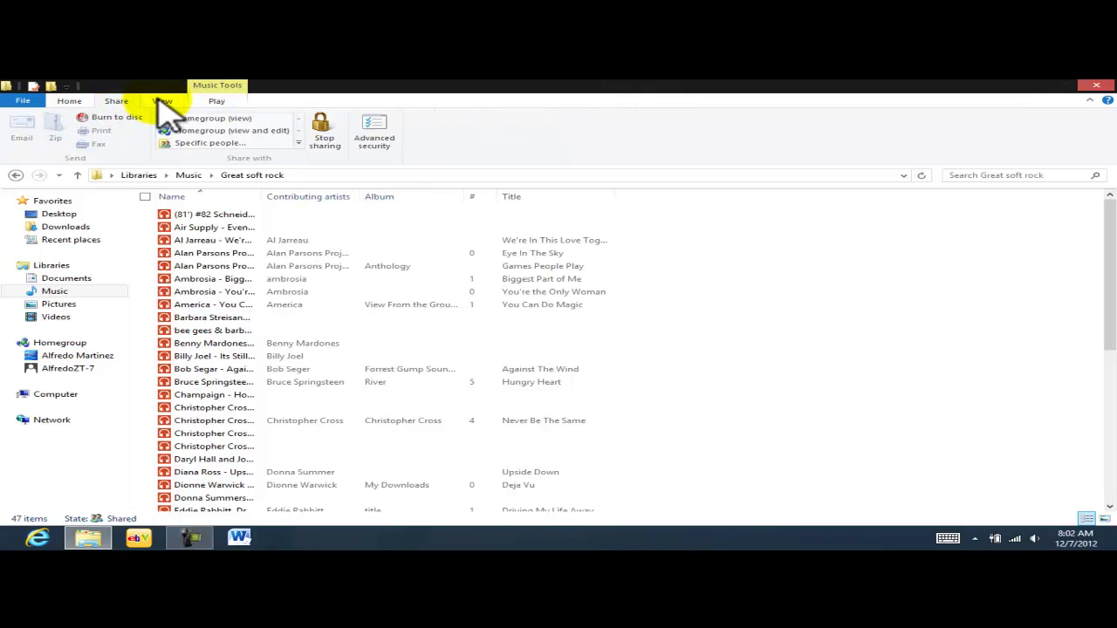
pyautogui.click(164, 102)
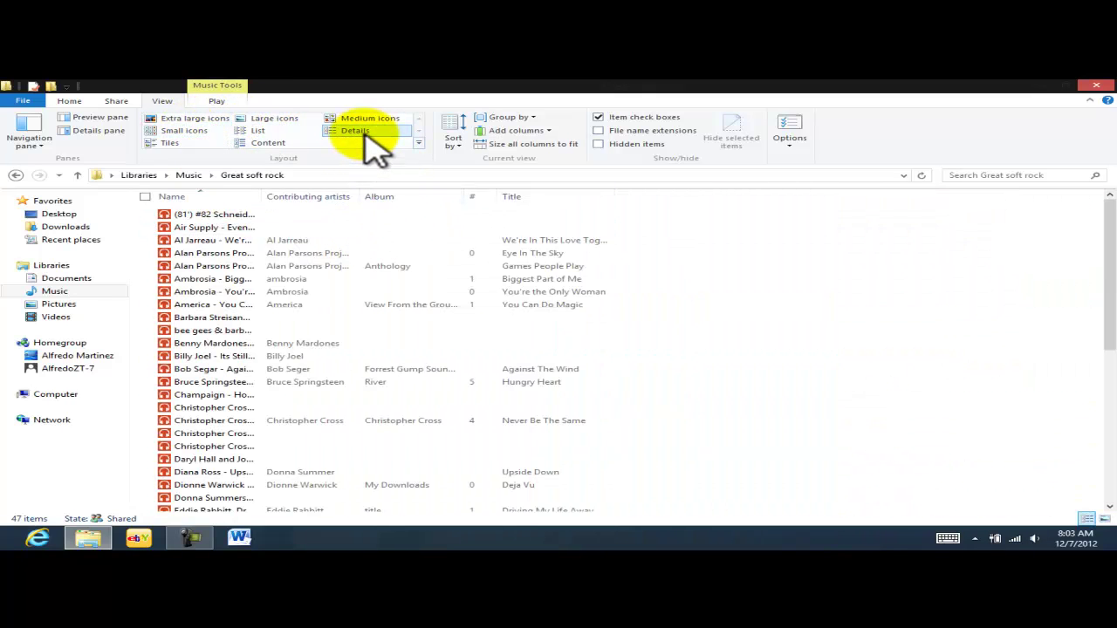
pyautogui.click(281, 122)
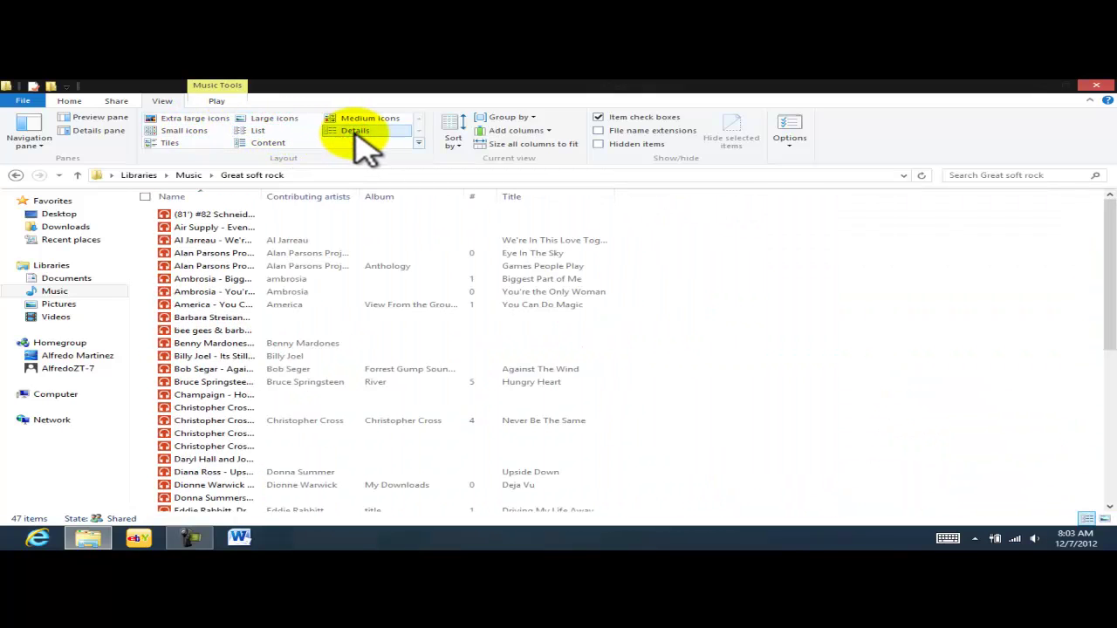
pyautogui.click(219, 102)
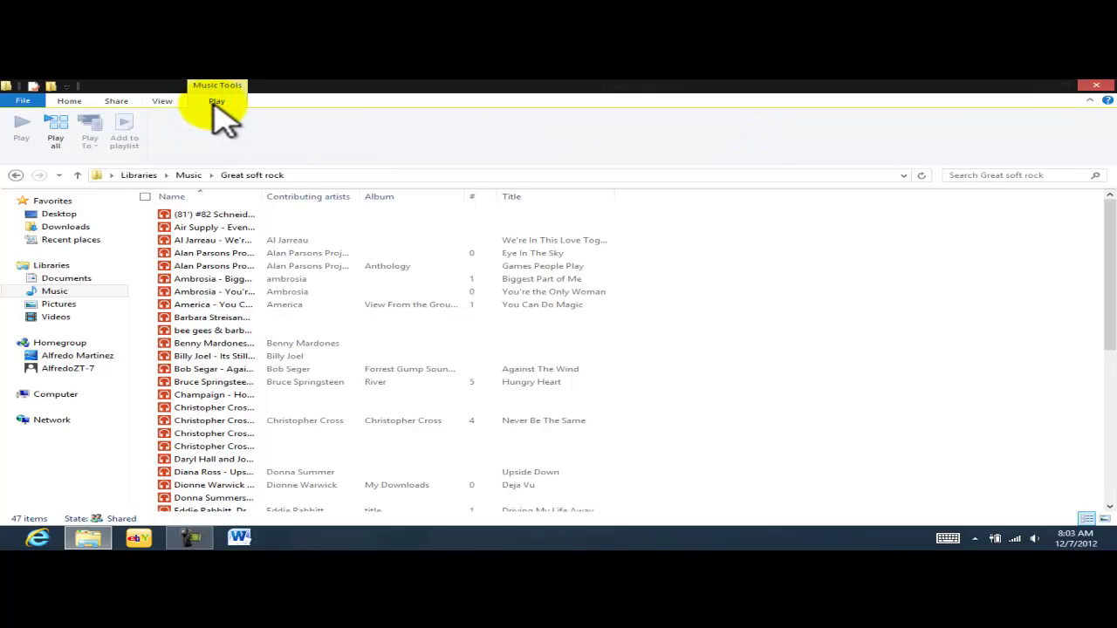
# Play the Air Supply track from the Great soft rock folder in the music player, resuming and pausing playback
pyautogui.click(234, 228)
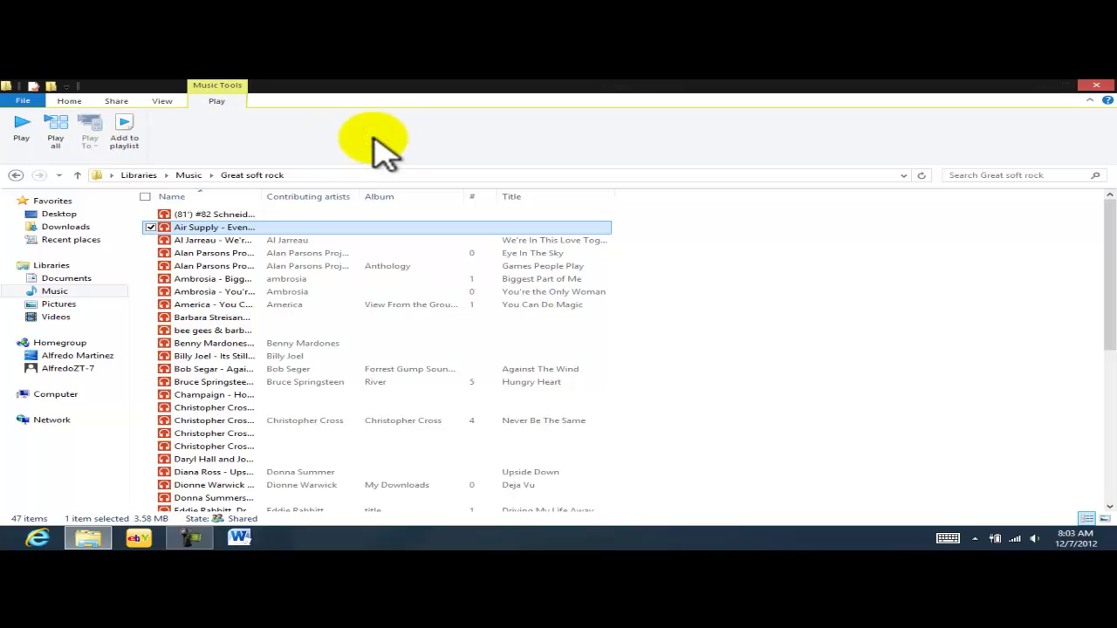
pyautogui.click(19, 133)
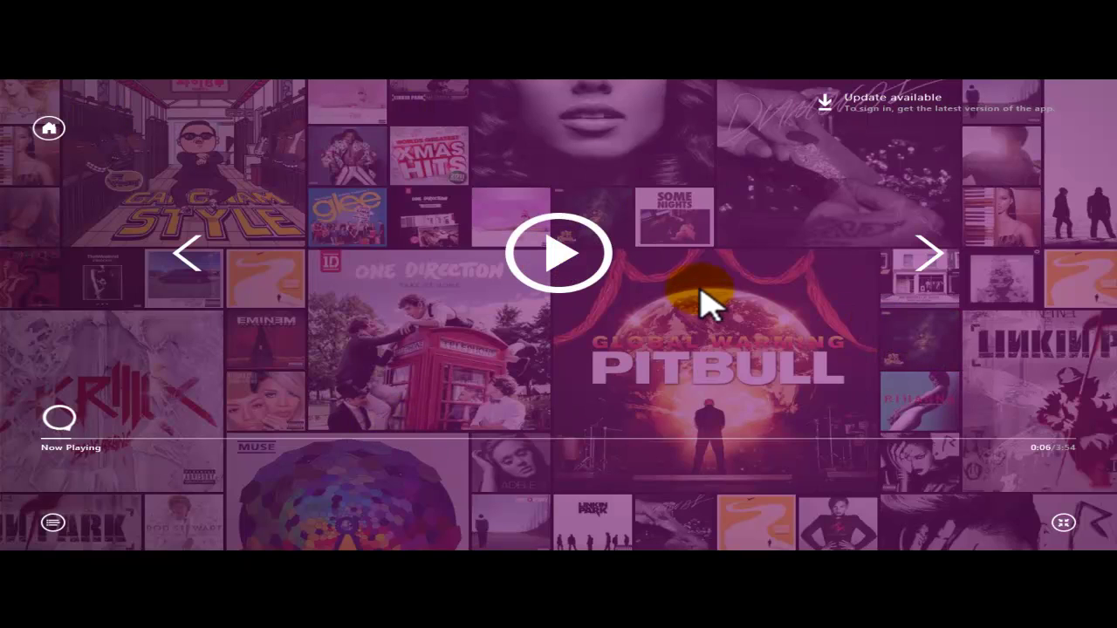
pyautogui.click(552, 251)
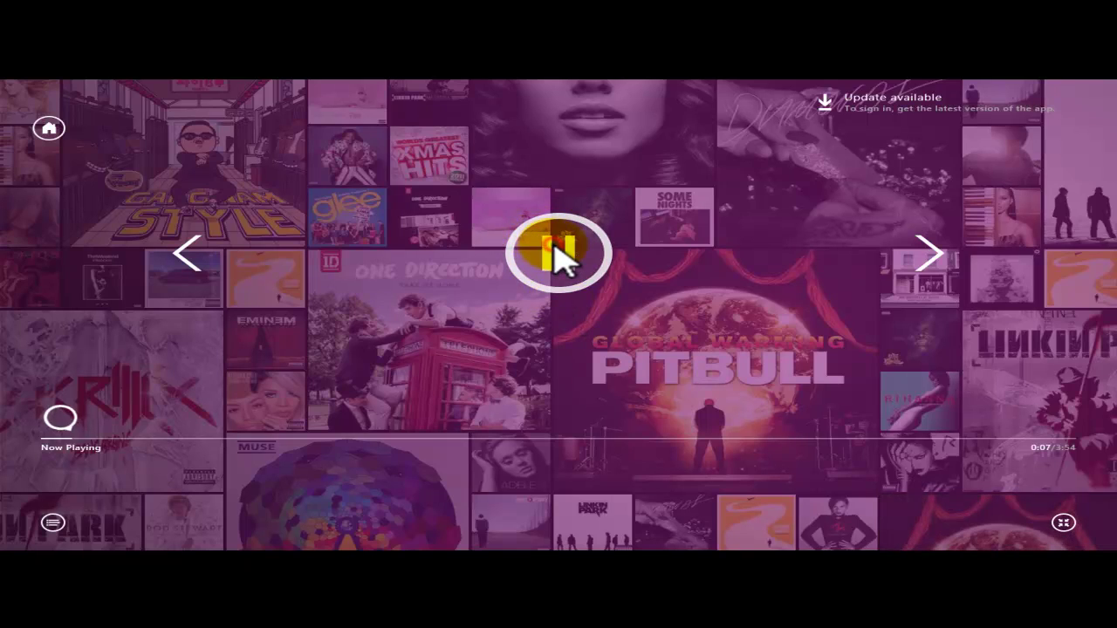
pyautogui.click(559, 253)
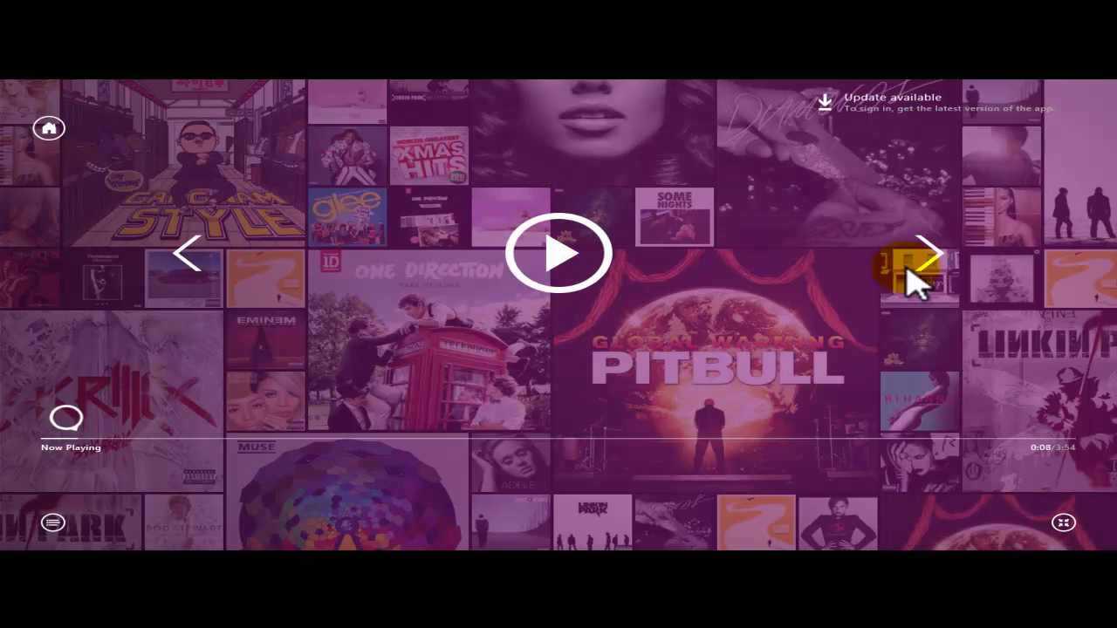
# Skip forward twice in the music player, resume playback, and pause it again
pyautogui.click(925, 255)
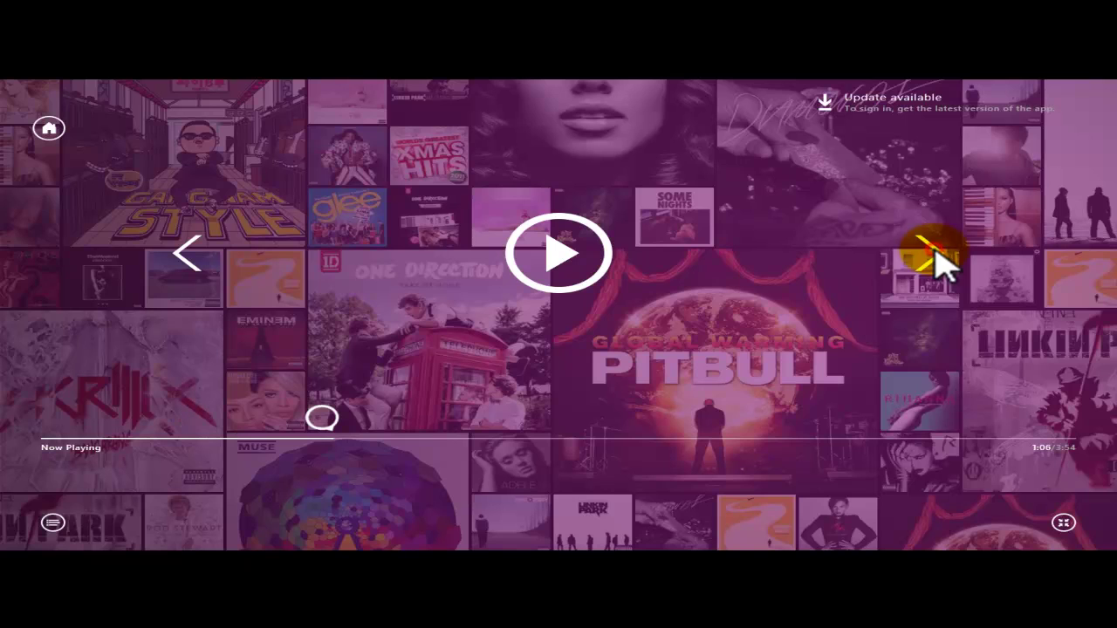
pyautogui.click(934, 254)
pyautogui.click(560, 255)
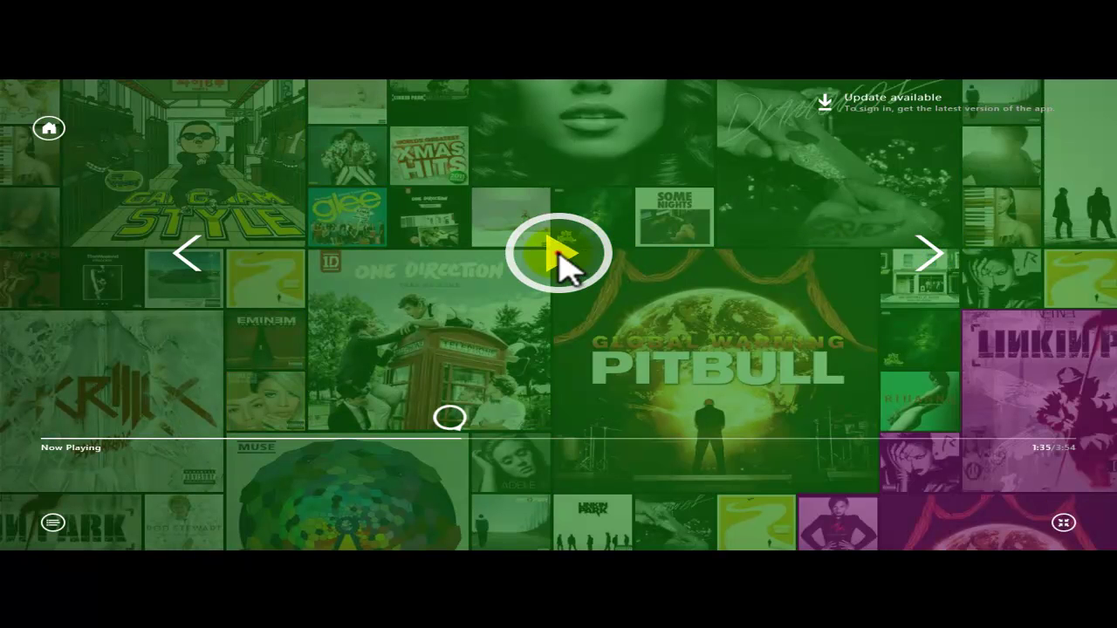
pyautogui.click(559, 254)
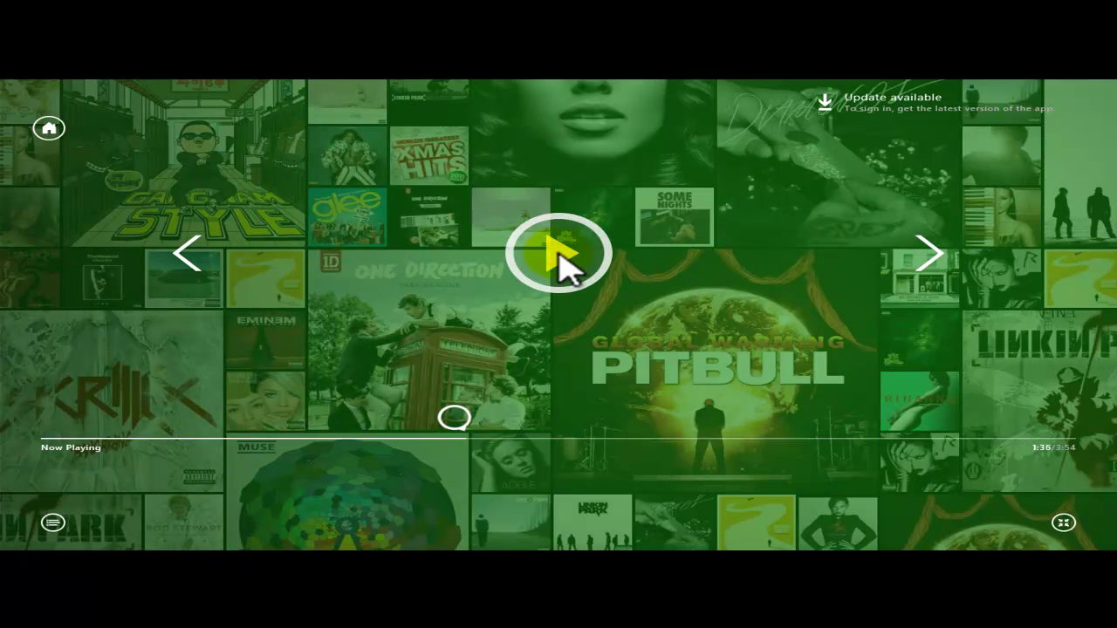
# Show and dismiss the music player's playback commands, and return to the Great soft rock folder on the desktop
pyautogui.click(1062, 523)
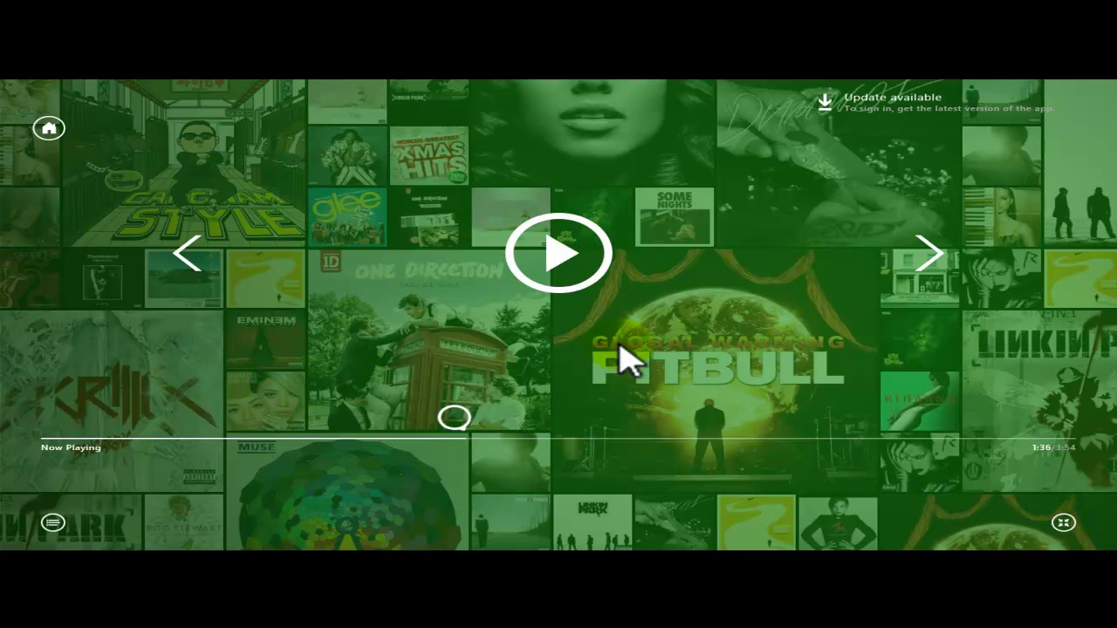
pyautogui.rightClick(453, 245)
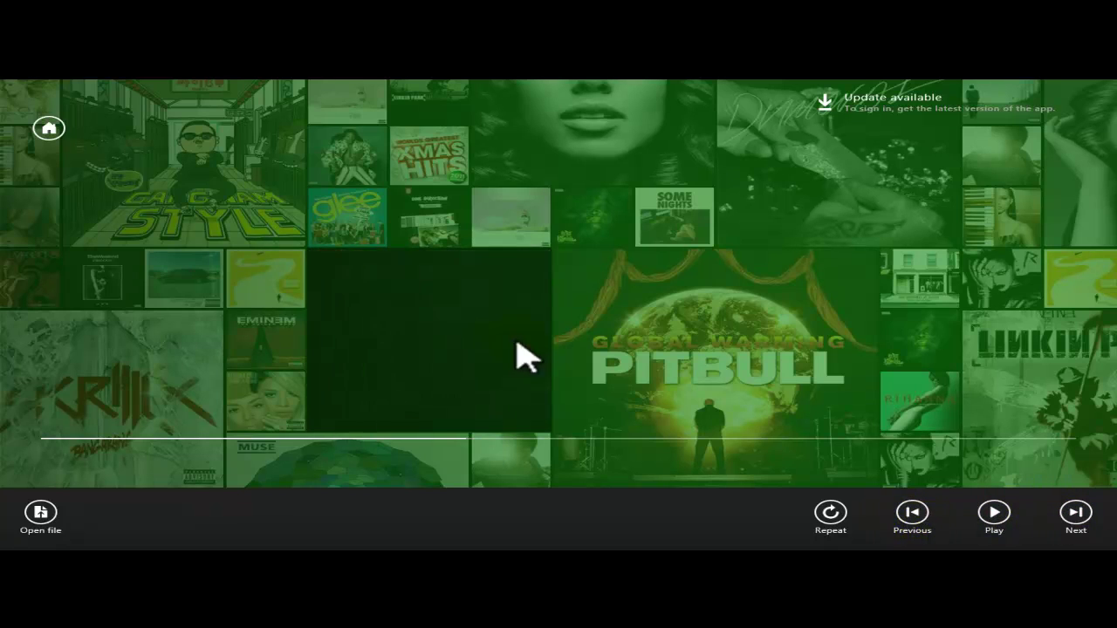
pyautogui.click(320, 204)
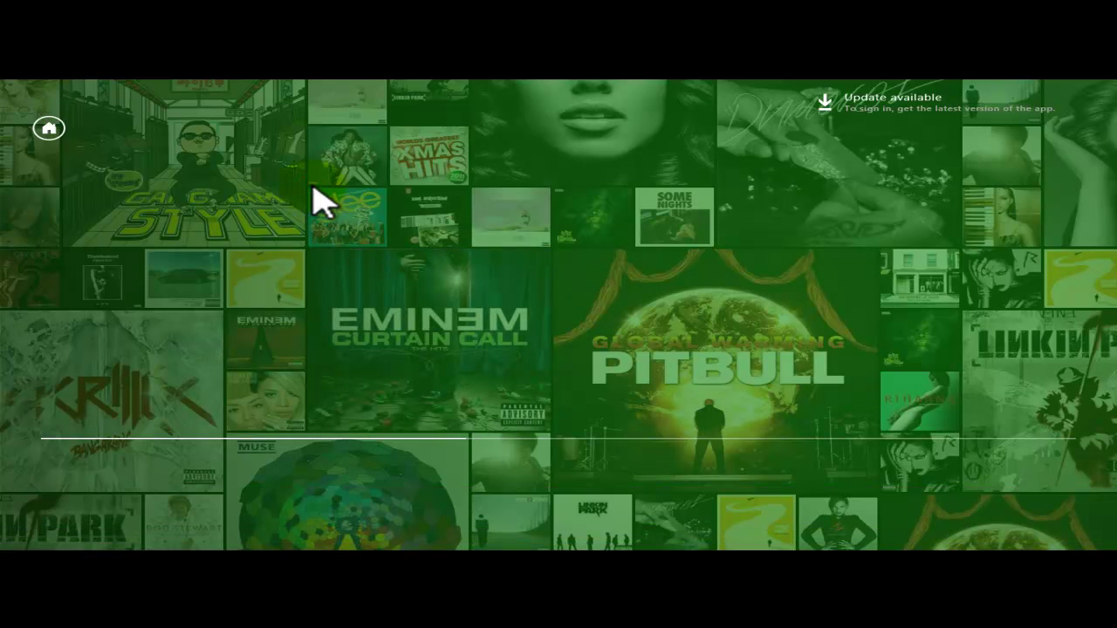
pyautogui.moveTo(391, 253)
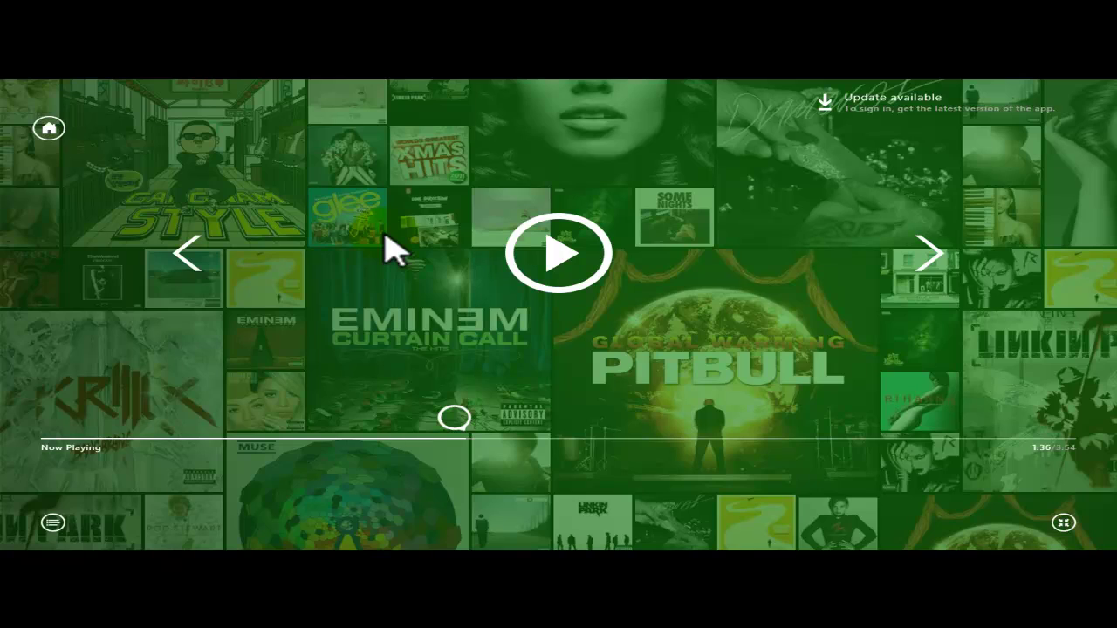
pyautogui.press('super')
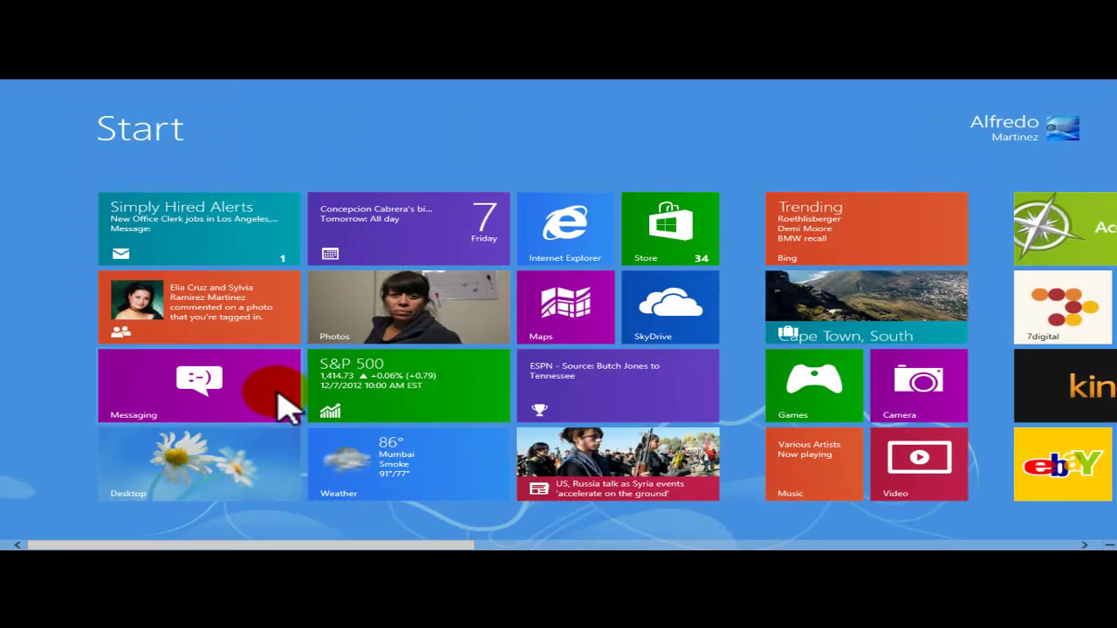
pyautogui.click(233, 480)
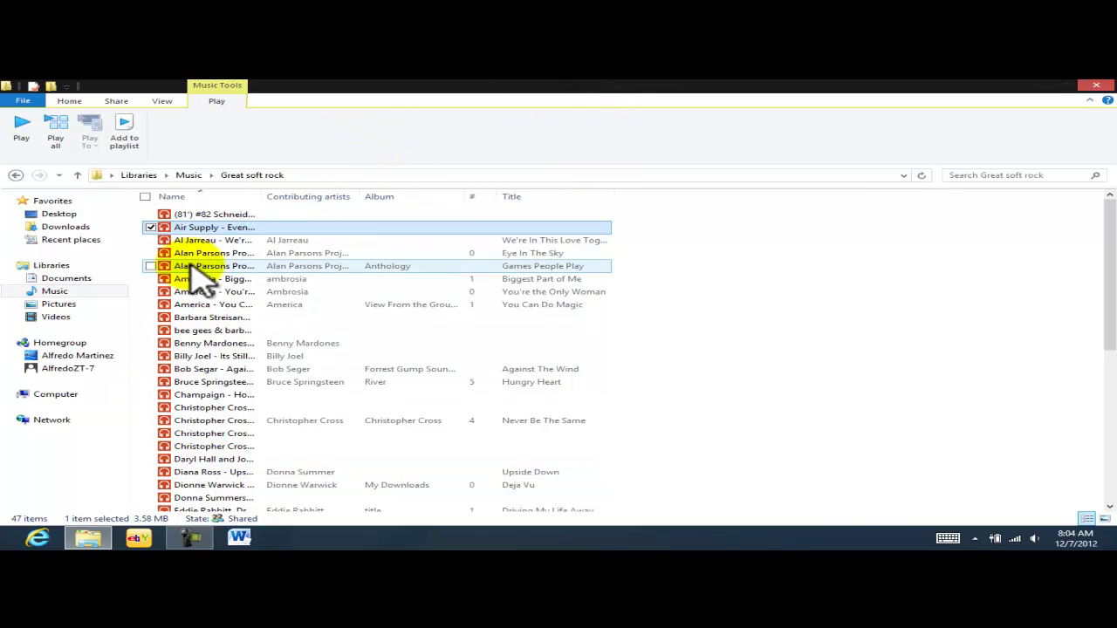
# Open the Videos library, select the Recycle Bin video, review its playback commands, and deselect it
pyautogui.click(76, 319)
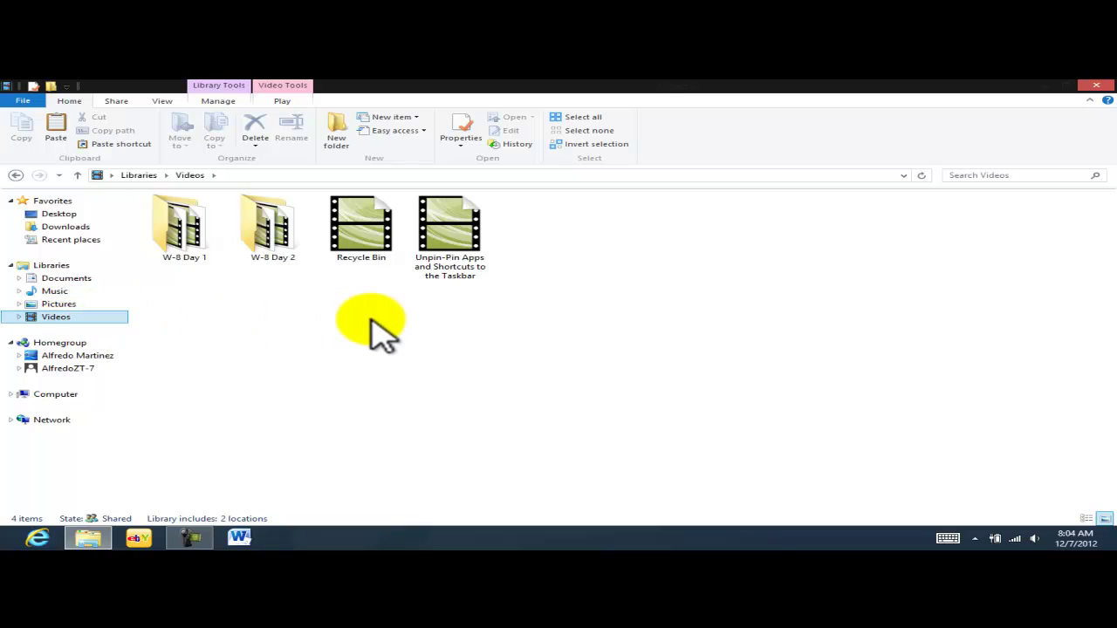
pyautogui.click(371, 240)
pyautogui.click(378, 309)
pyautogui.click(370, 216)
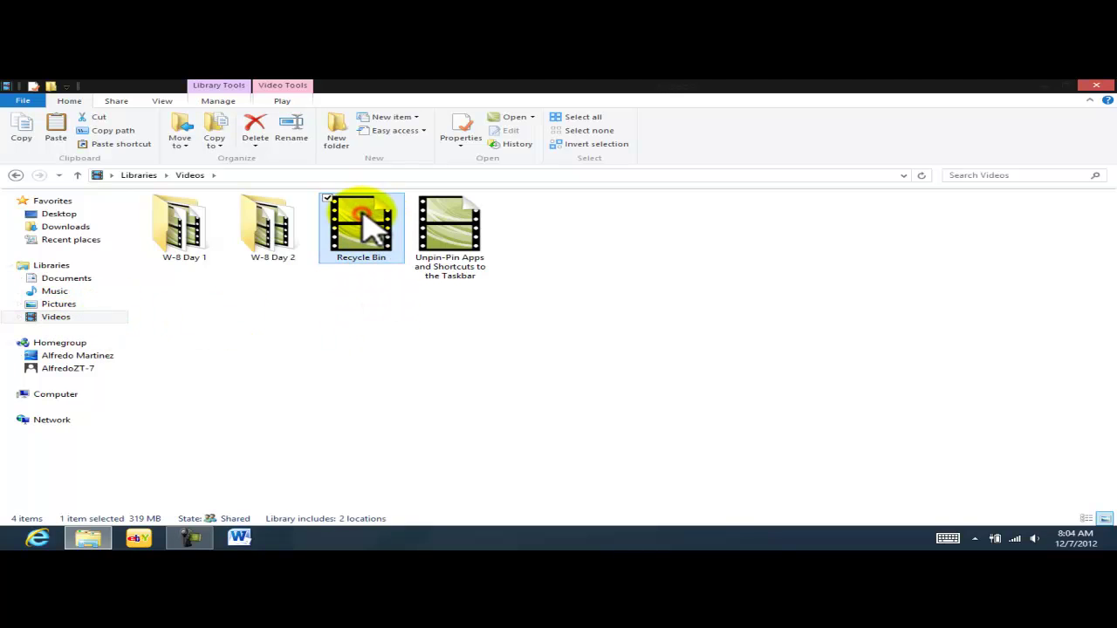
pyautogui.click(283, 102)
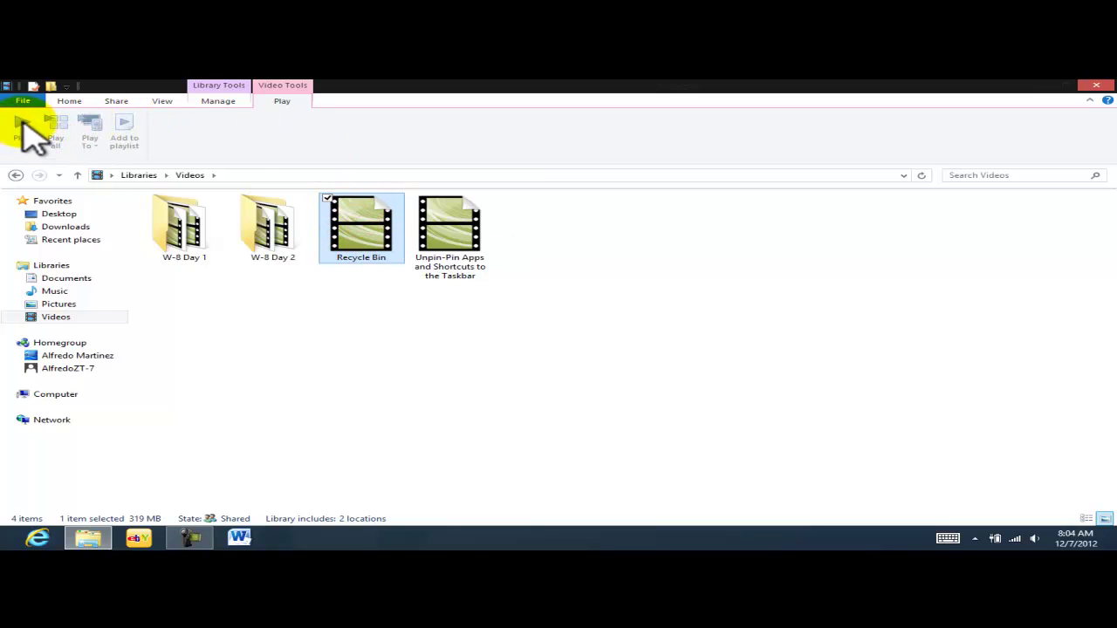
pyautogui.click(487, 370)
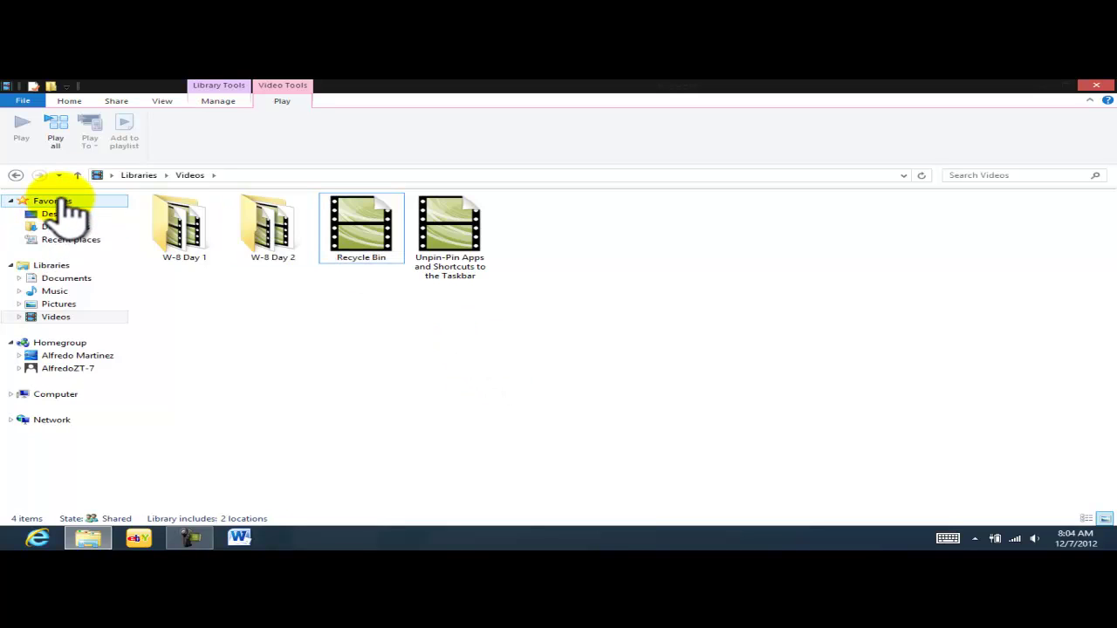
# Show the Documents library and close the File Explorer window
pyautogui.click(63, 286)
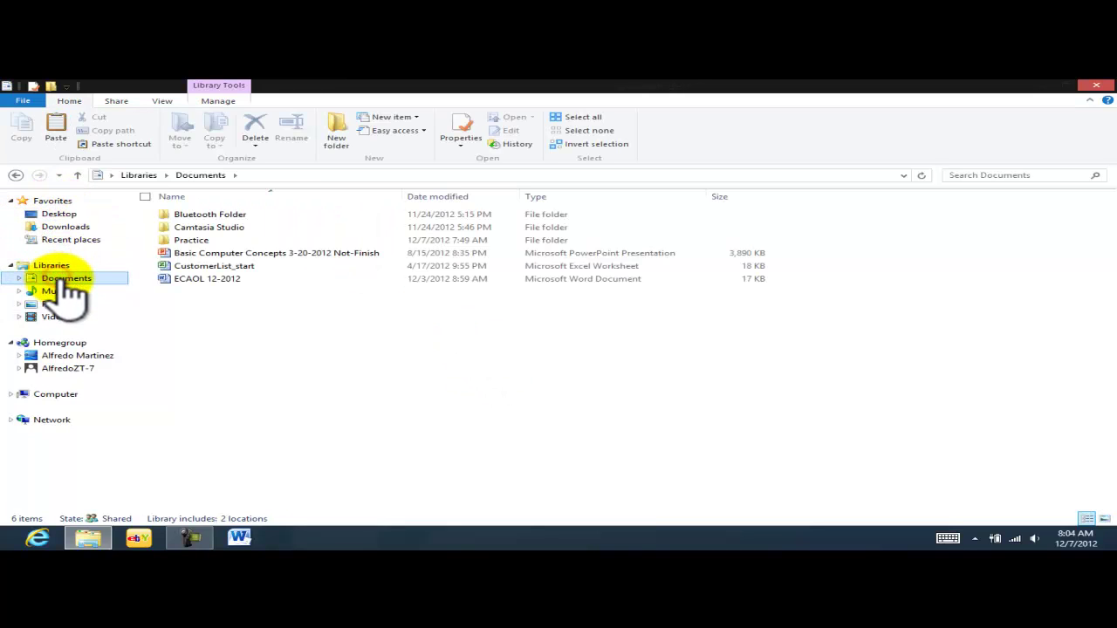
pyautogui.click(1102, 85)
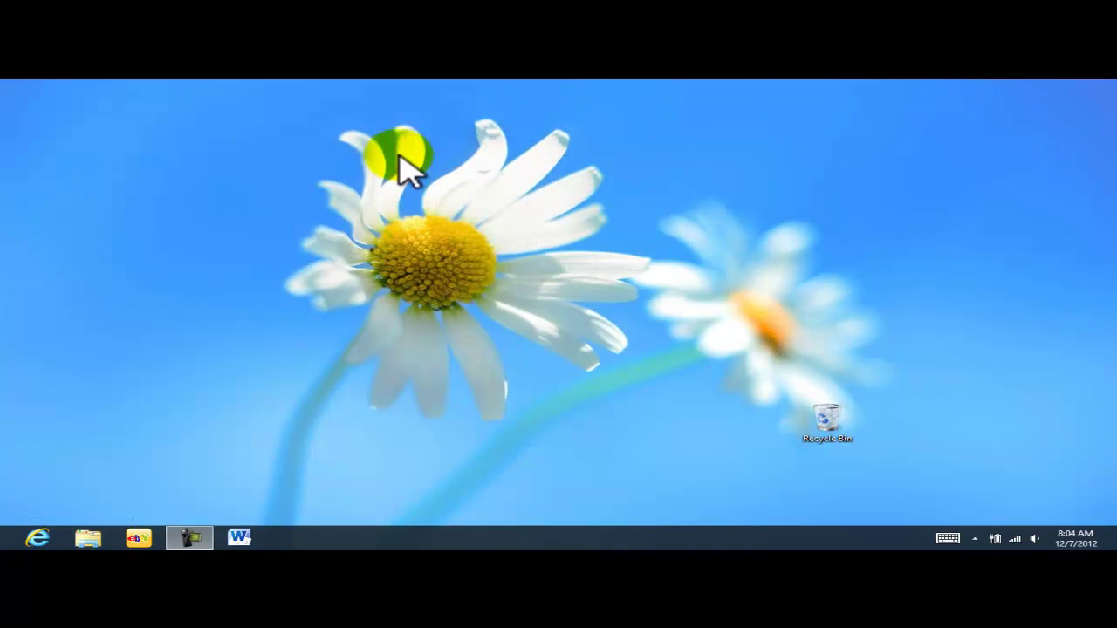